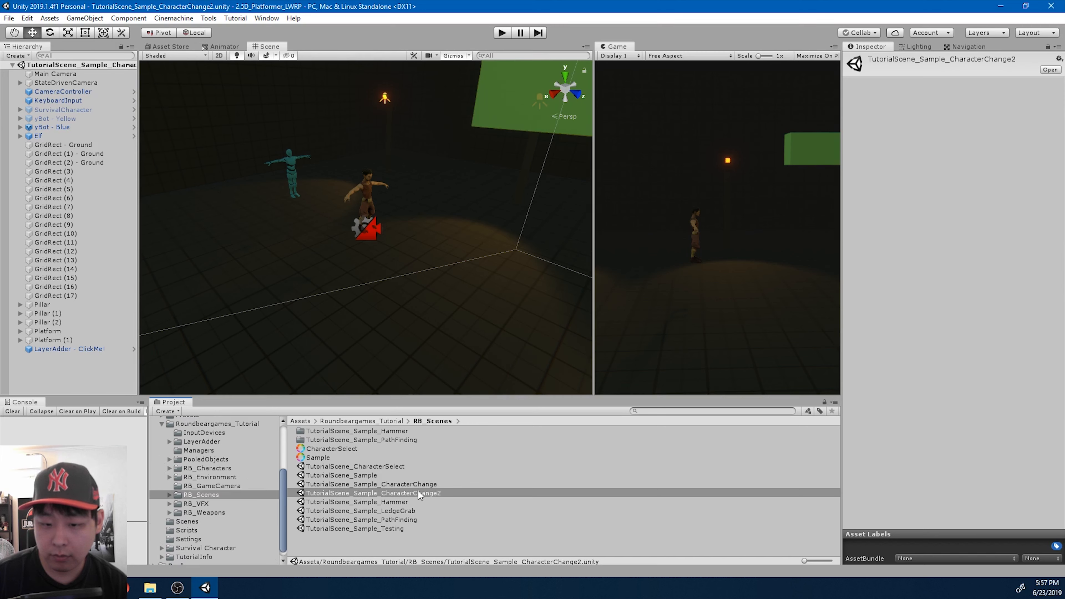
# - Duplicate the TutorialScene_Sample_CharacterChange2 scene in the RB_Scenes folder and open the copy
pyautogui.click(420, 495)
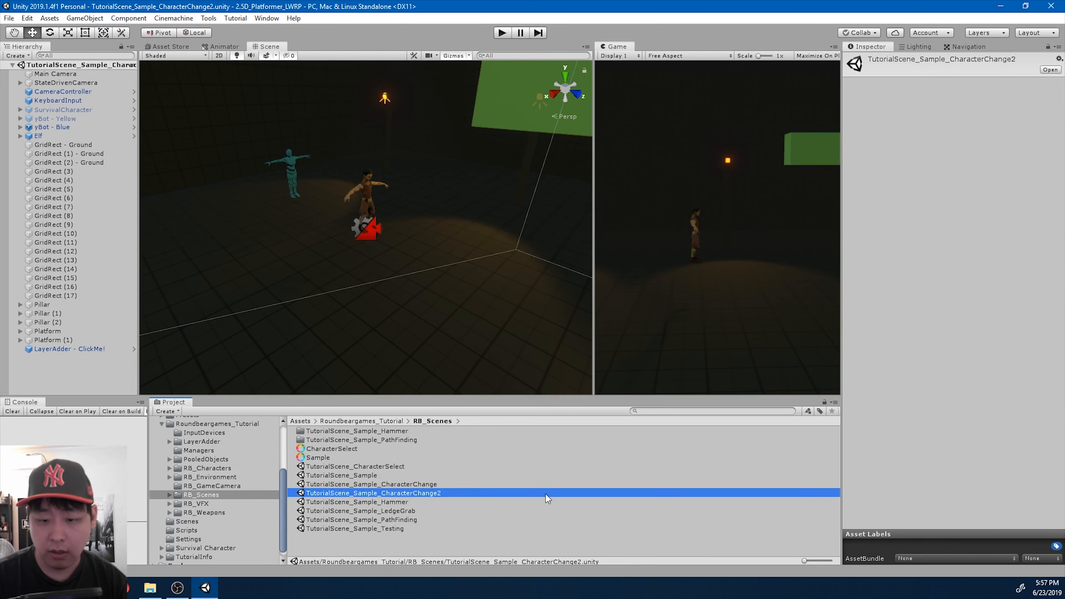
pyautogui.hotkey('ctrl', 'd')
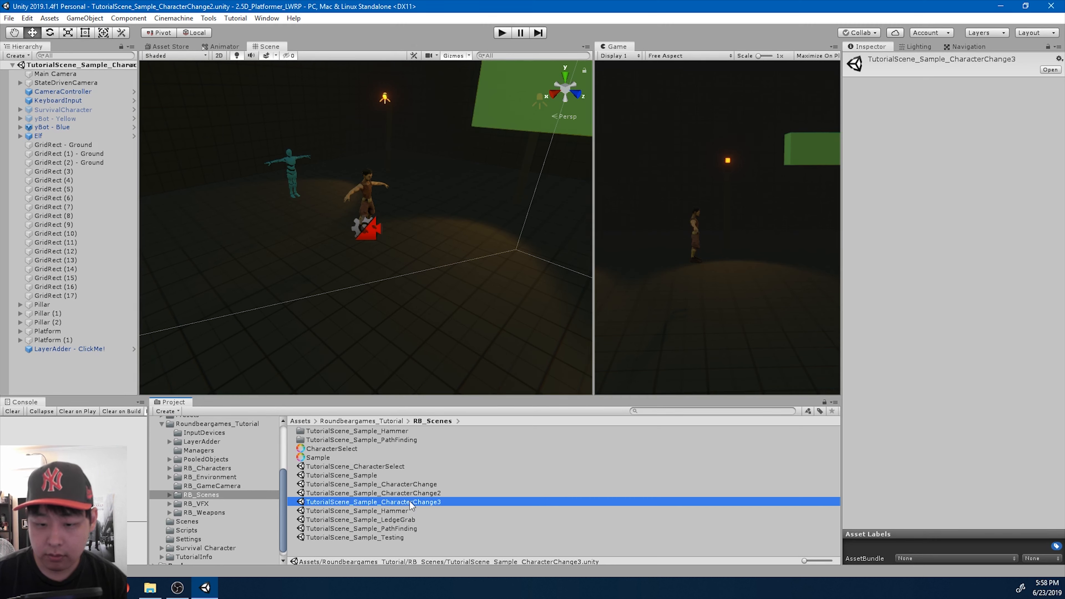
pyautogui.doubleClick(428, 502)
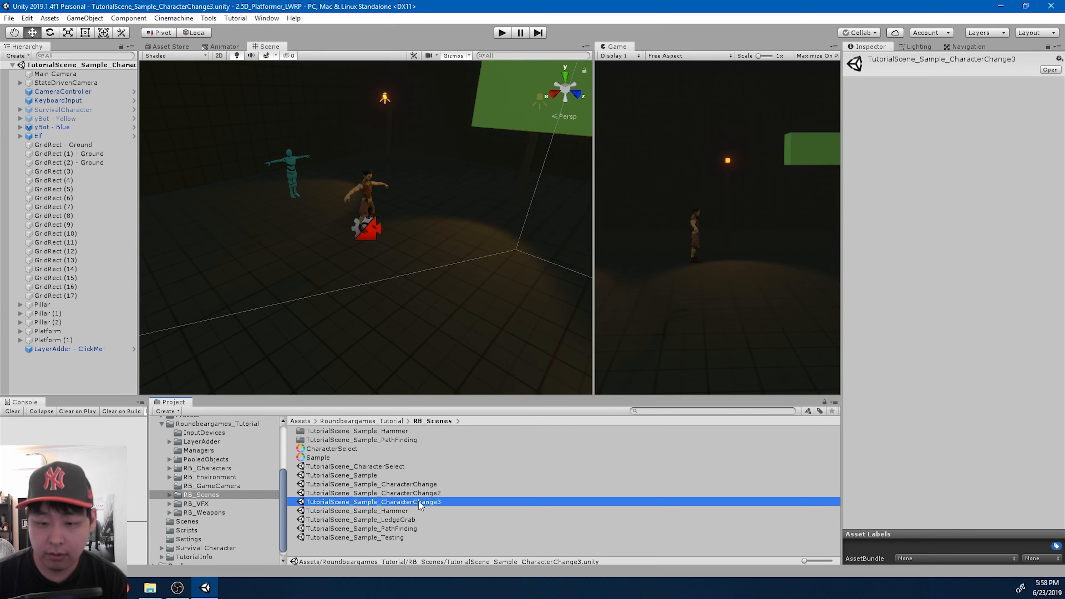
pyautogui.keyDown('alt'); pyautogui.moveTo(429, 272); pyautogui.dragTo(503, 249); pyautogui.keyUp('alt')
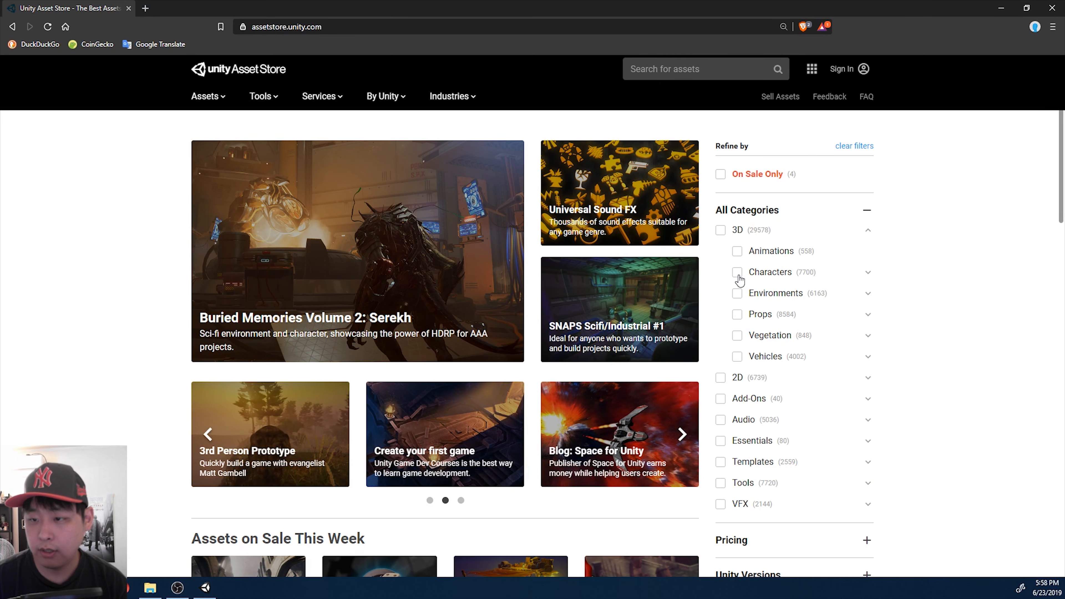
# - Switch to the Unity Asset Store in the browser and filter the assets to free ones in the 3D Characters category
pyautogui.click(738, 273)
pyautogui.scroll(-1, 888, 293)
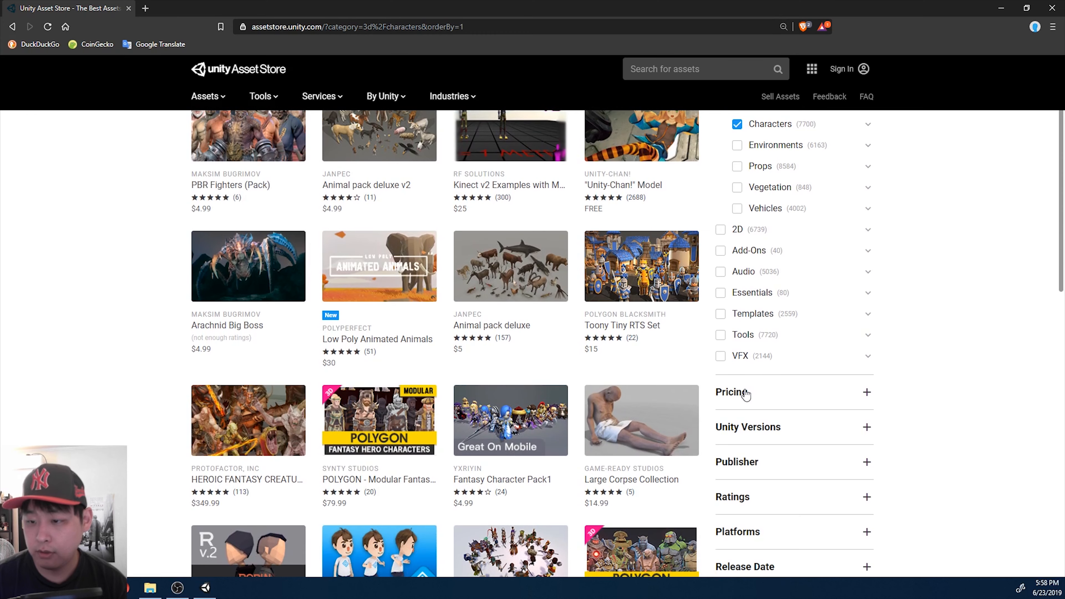
pyautogui.click(746, 393)
pyautogui.click(721, 459)
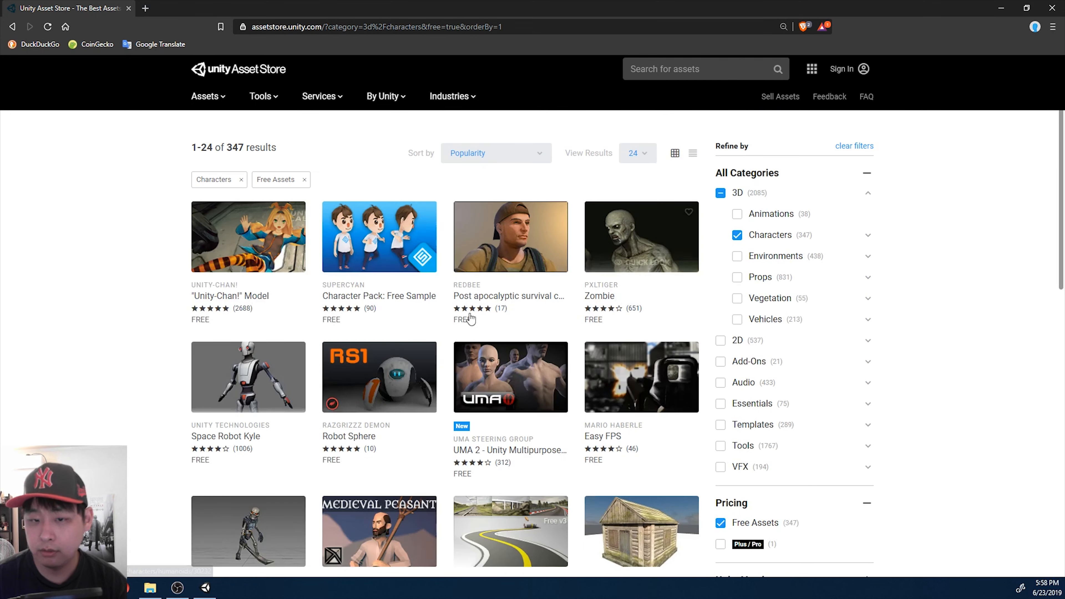
# - Browse the free character results and open the Cyber Soldier asset's page
pyautogui.scroll(-3, 406, 326)
pyautogui.scroll(-9, 406, 326)
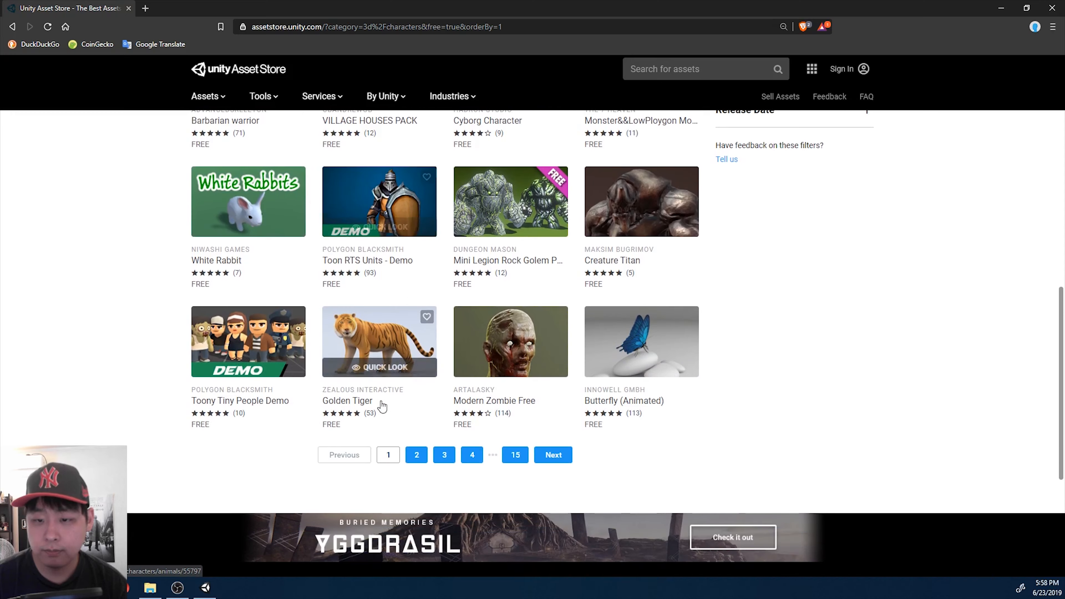
pyautogui.click(388, 454)
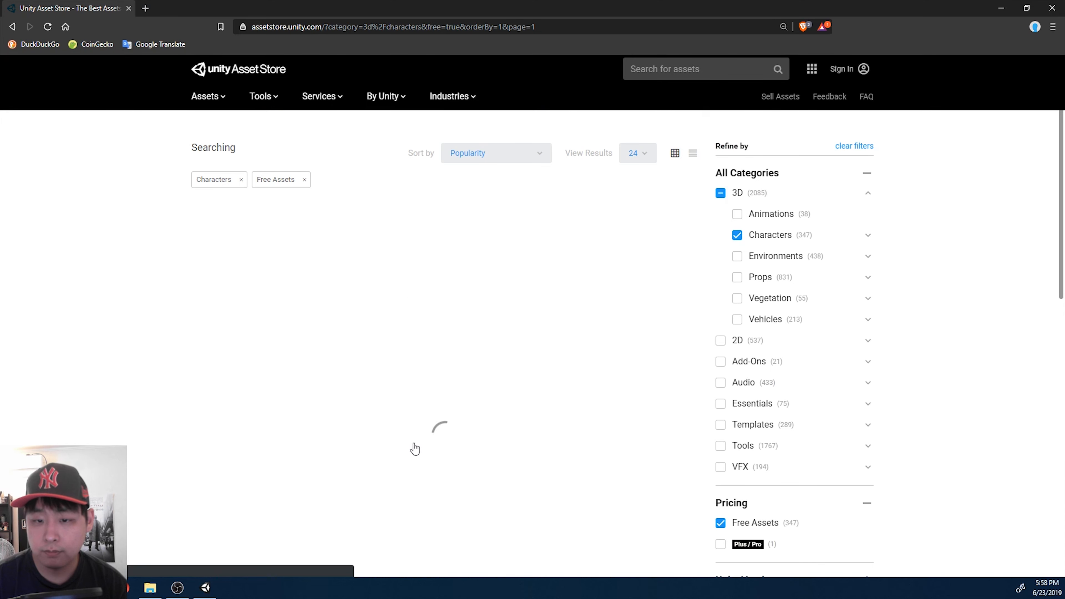
pyautogui.scroll(-2, 394, 333)
pyautogui.scroll(-5, 393, 333)
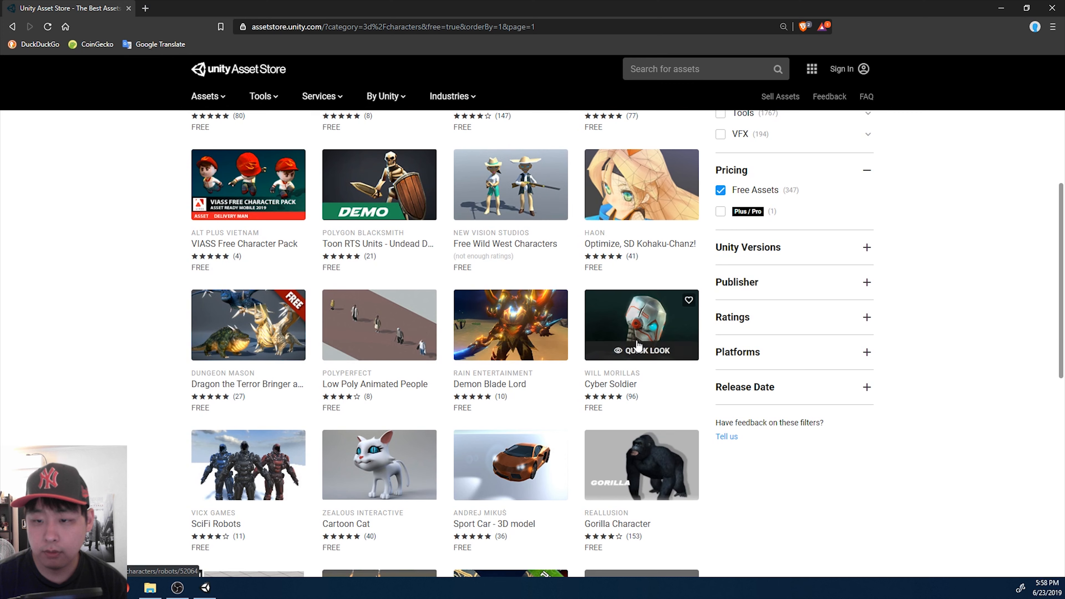
pyautogui.click(647, 333)
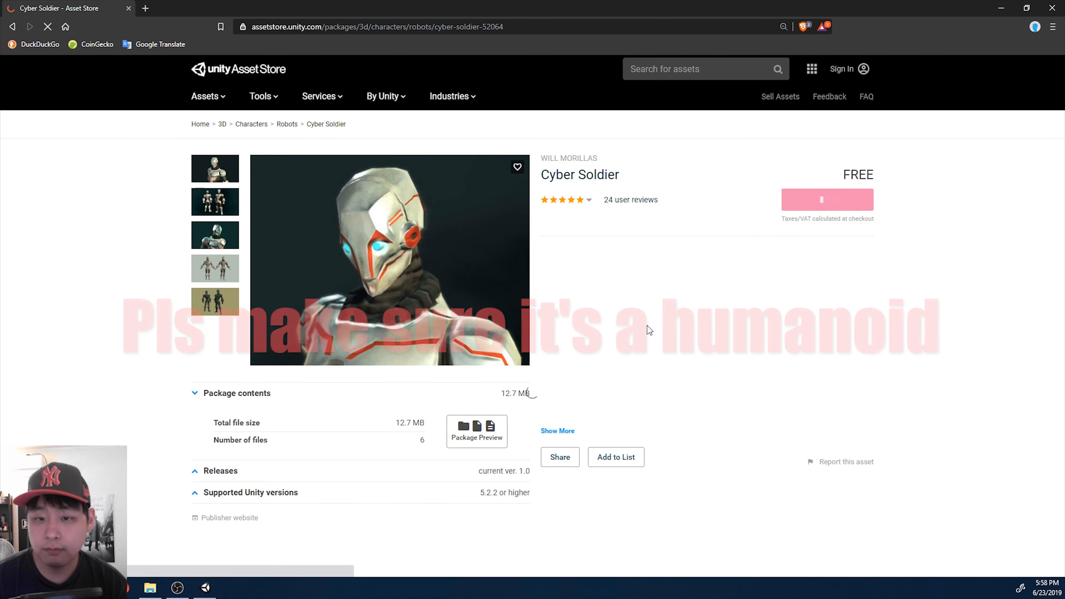
# - Sign in to the Asset Store and open the Cyber Soldier asset in the Unity Editor
pyautogui.click(843, 69)
pyautogui.click(753, 270)
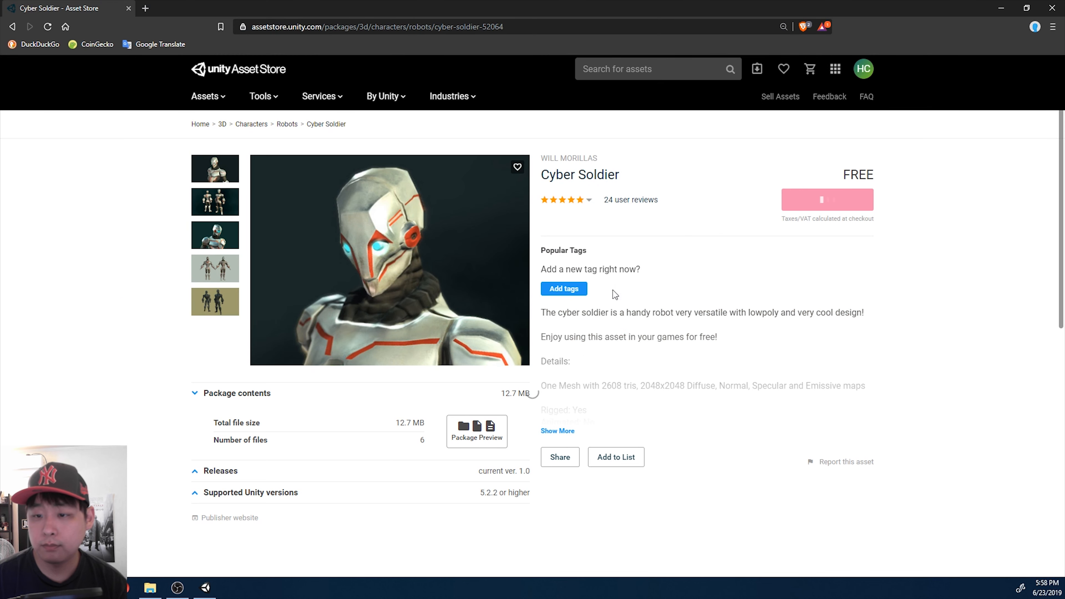
pyautogui.click(839, 235)
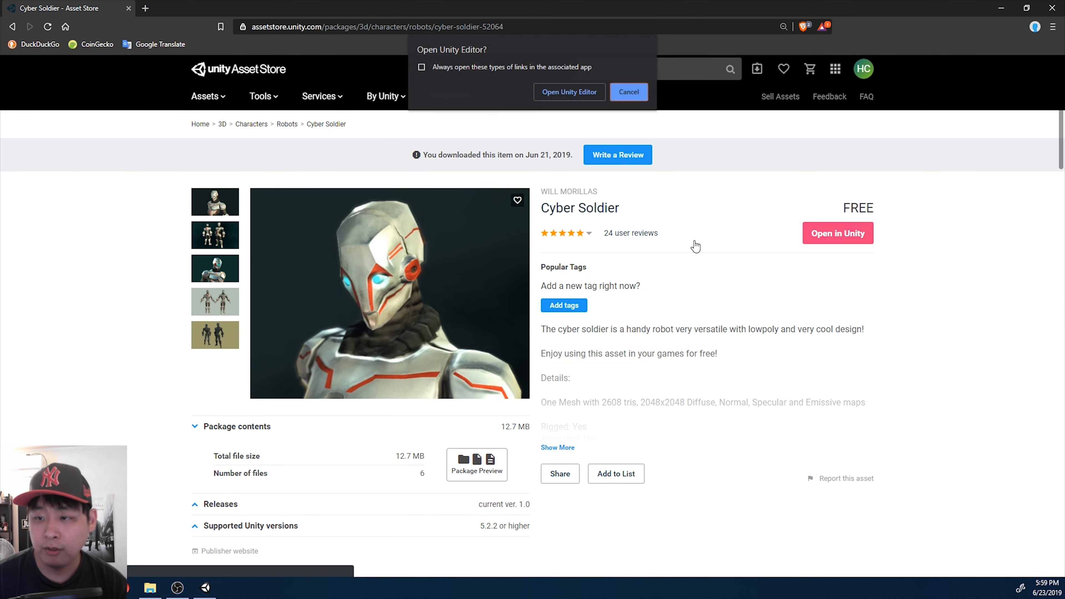
pyautogui.click(564, 93)
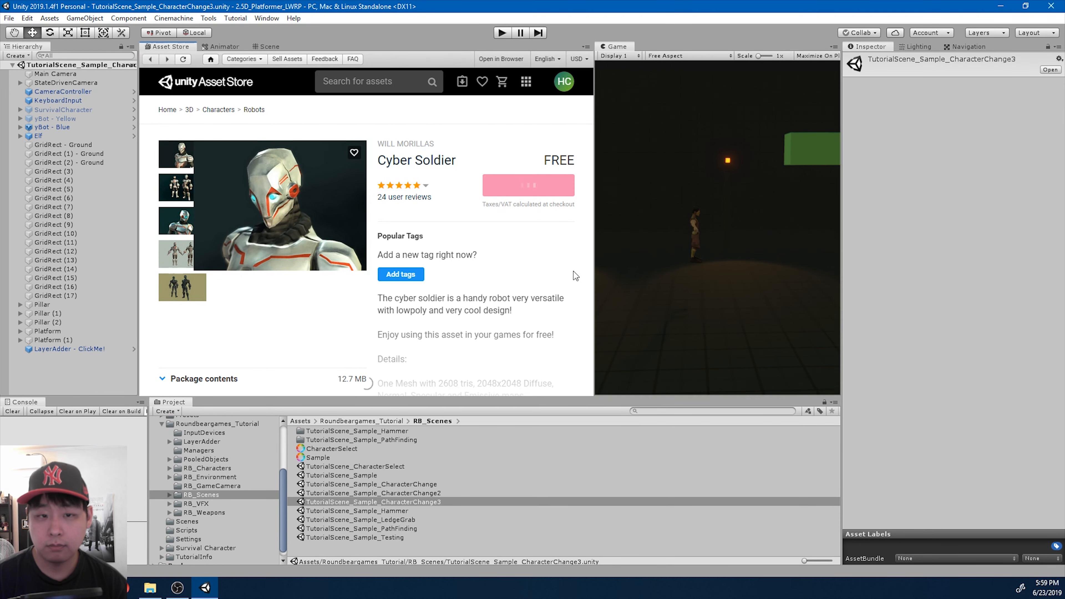
# - Import all files of the Cyber Soldier package into the project
pyautogui.click(537, 220)
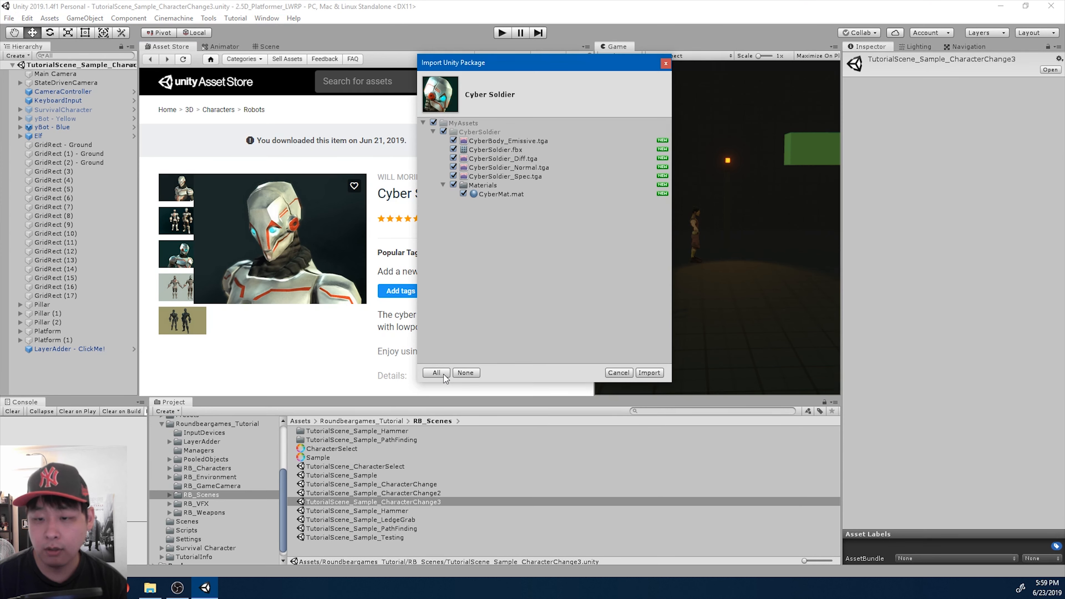
pyautogui.click(649, 373)
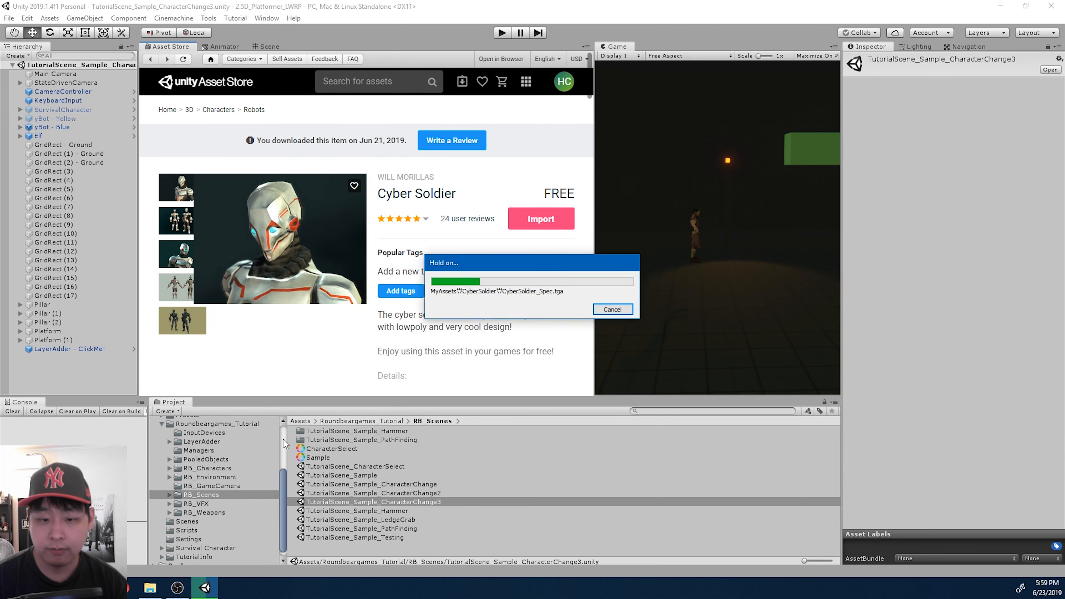
# - Find the imported CyberSoldier folder inside MyAssets and move it directly under the Assets folder
pyautogui.scroll(3, 256, 439)
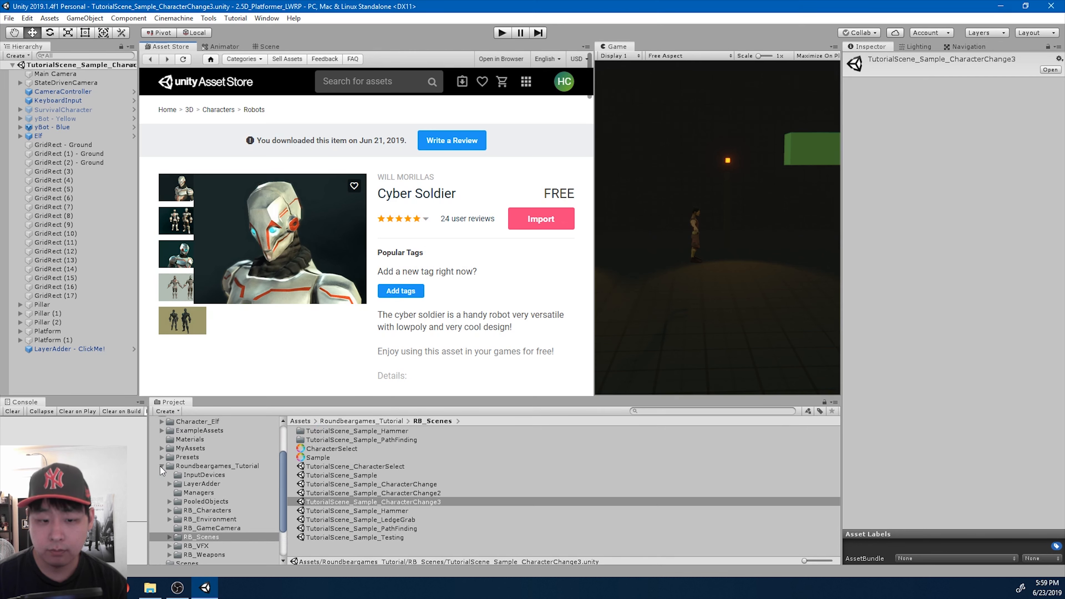
pyautogui.click(161, 466)
pyautogui.click(213, 471)
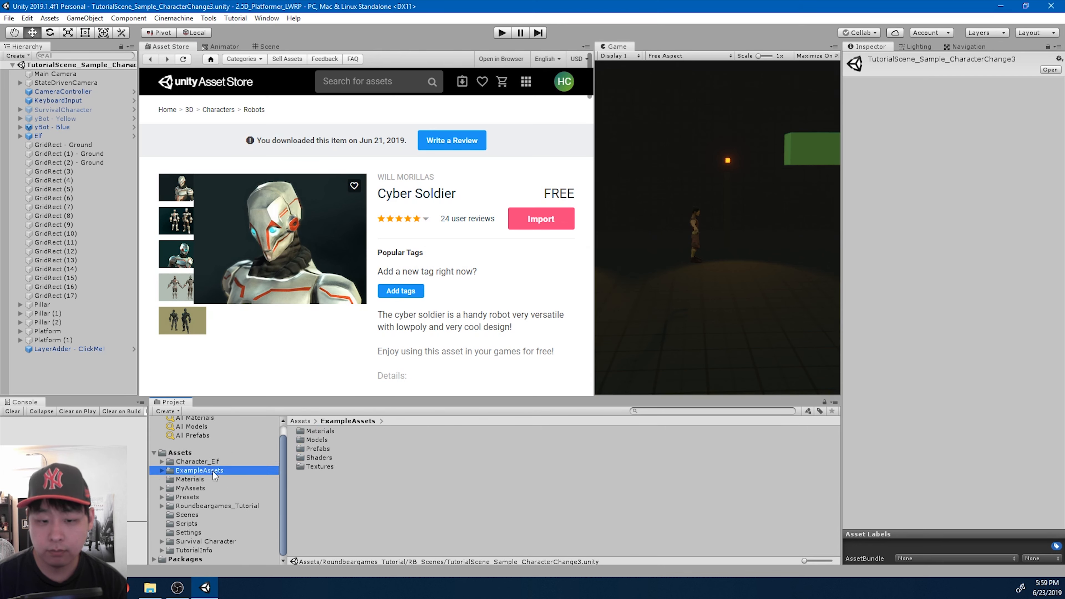
pyautogui.click(210, 479)
pyautogui.click(208, 489)
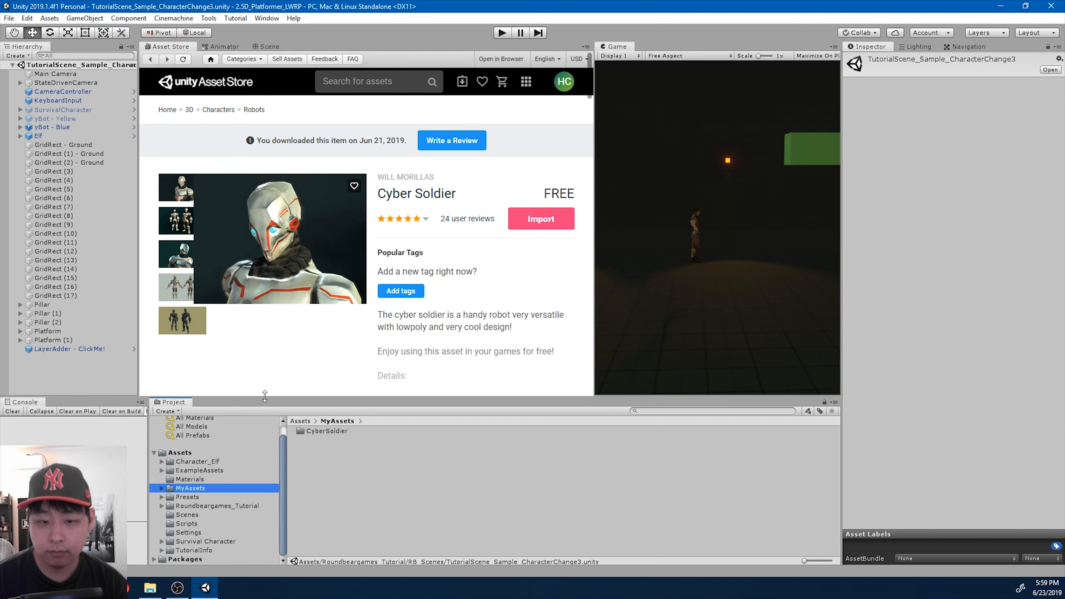
pyautogui.moveTo(269, 394); pyautogui.dragTo(268, 376)
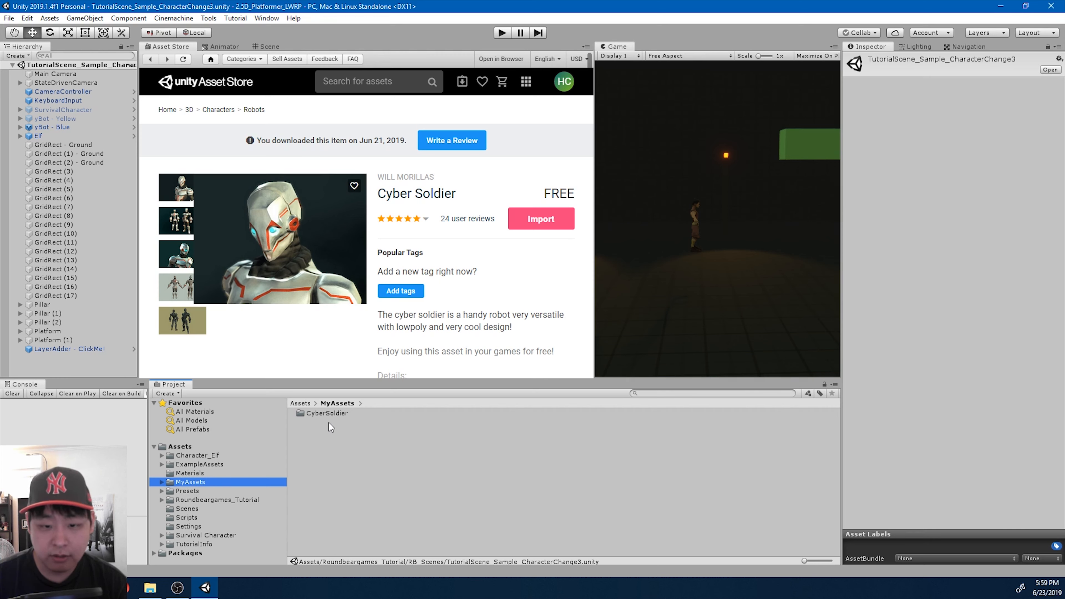
pyautogui.moveTo(330, 413); pyautogui.dragTo(183, 447)
# - Delete the empty MyAssets folder from the project
pyautogui.click(200, 490)
pyautogui.click(199, 485)
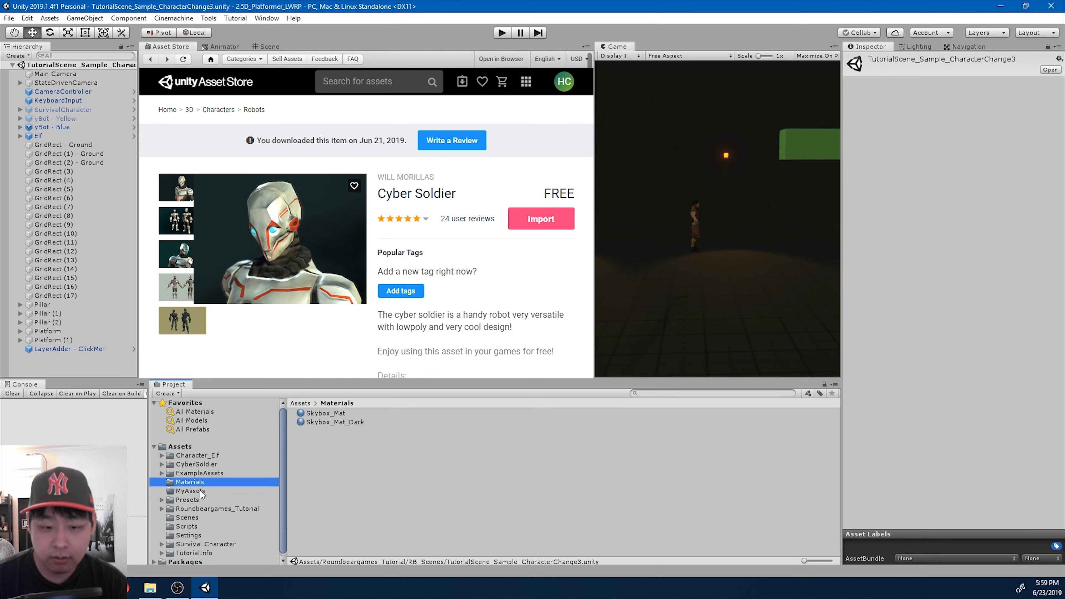
pyautogui.click(199, 490)
pyautogui.press('Delete')
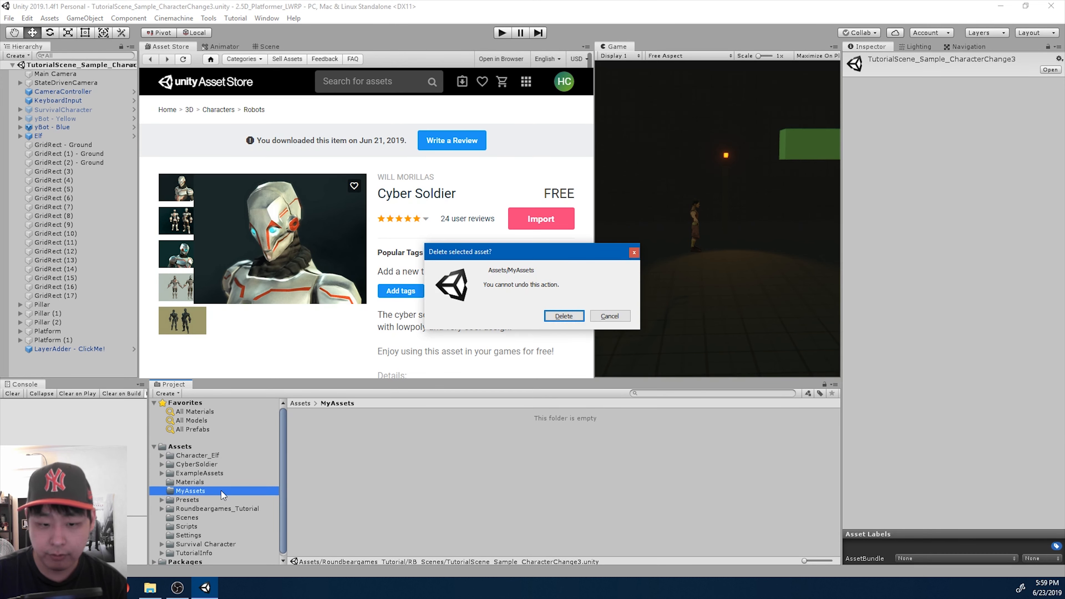
pyautogui.press('Return')
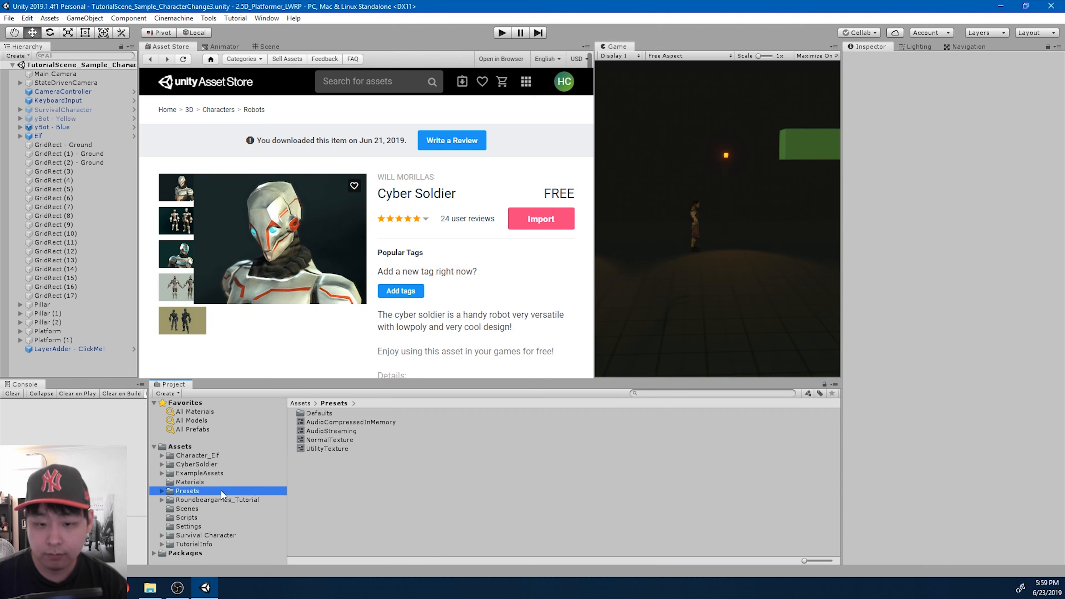
# - Check the contents of the Presets folder's Defaults subfolder and delete the Presets folder from the project
pyautogui.doubleClick(328, 413)
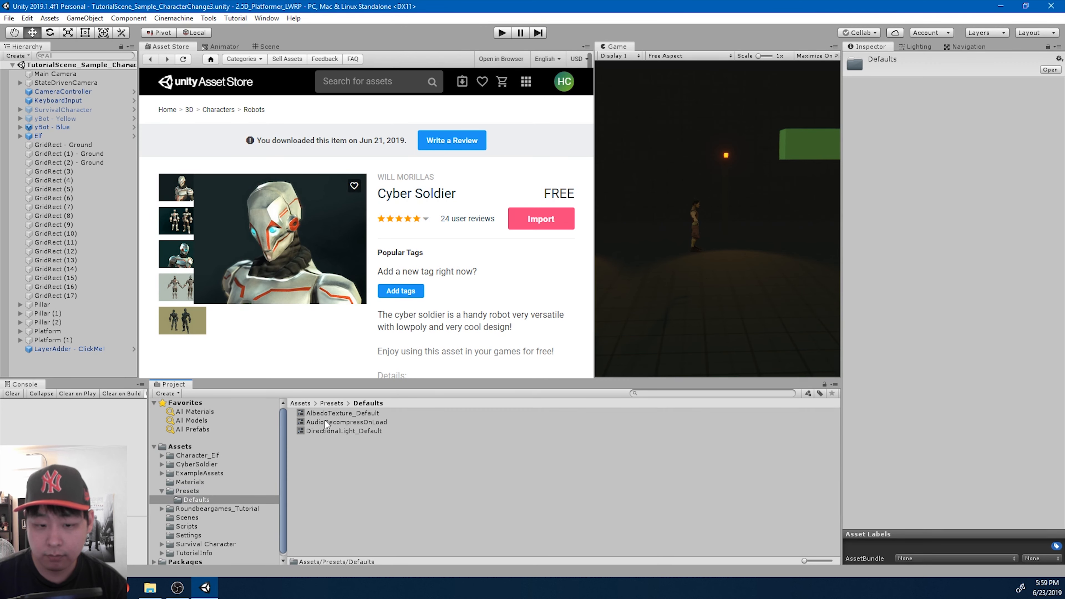
pyautogui.click(201, 491)
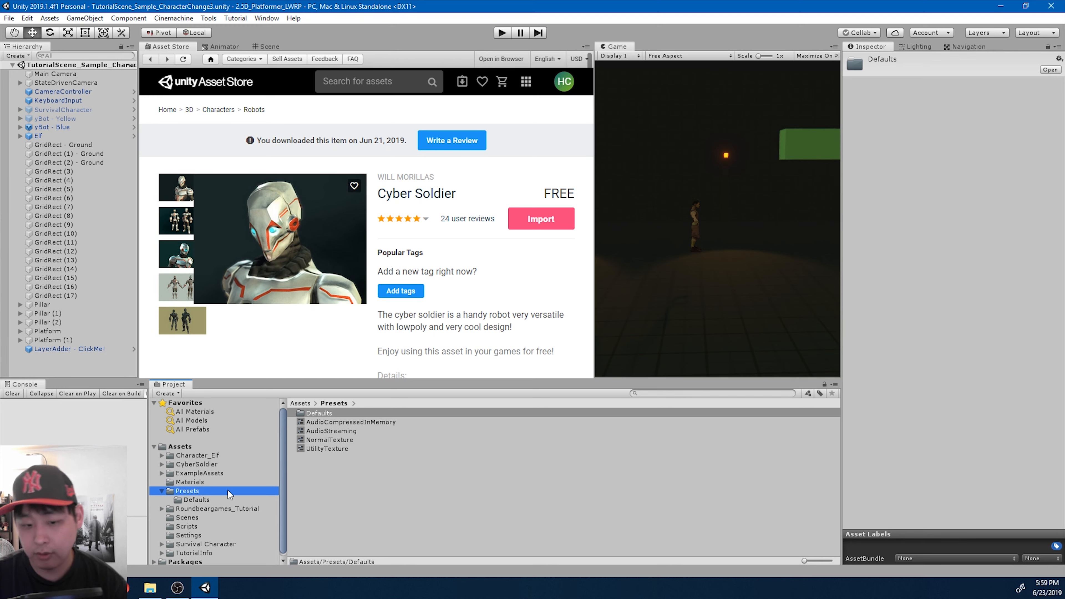
pyautogui.press('Delete')
pyautogui.press('Return')
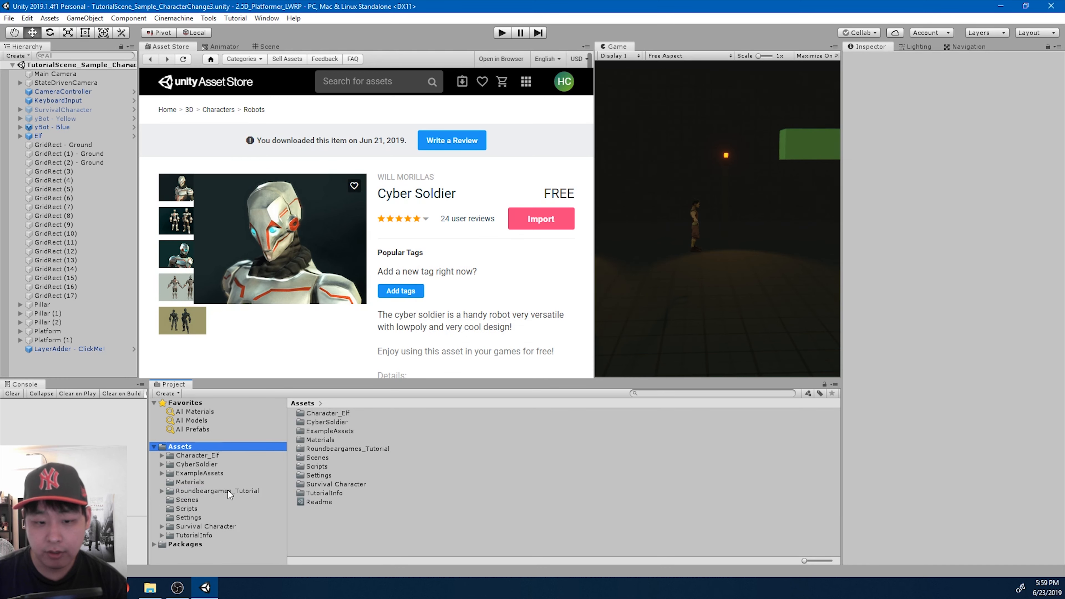
# - Show the Scene view and add the CyberSoldier model from its asset folder to the scene hierarchy
pyautogui.click(228, 458)
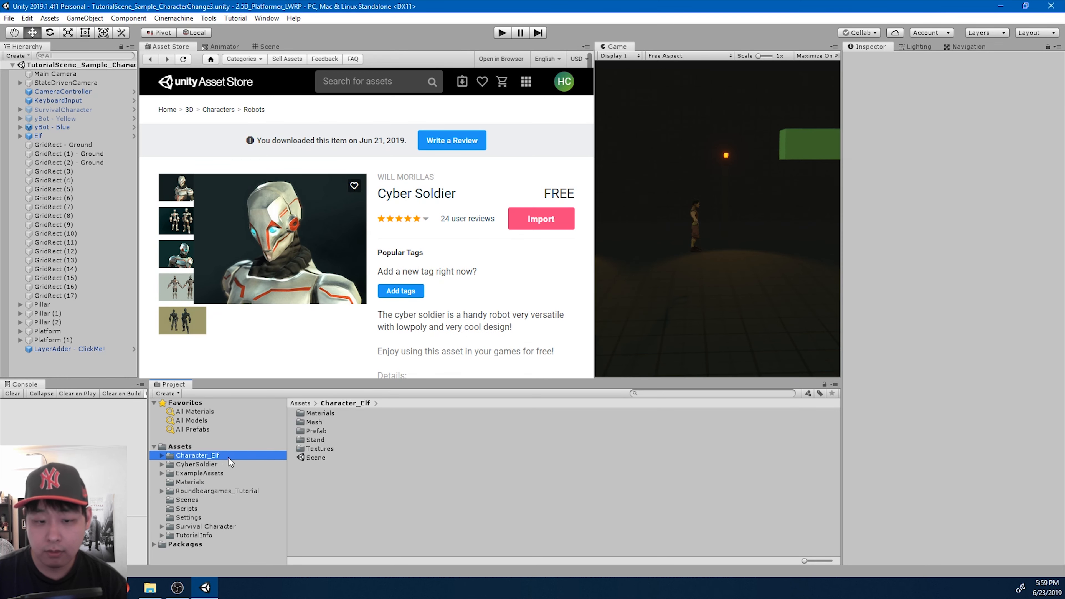
pyautogui.press('Down')
pyautogui.press('Down')
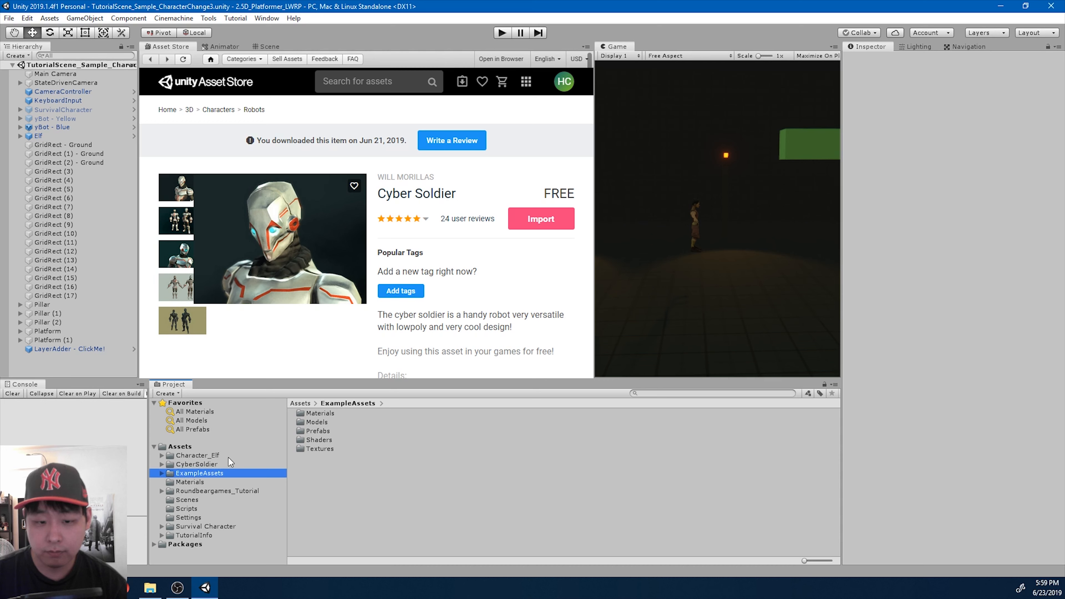
pyautogui.click(224, 464)
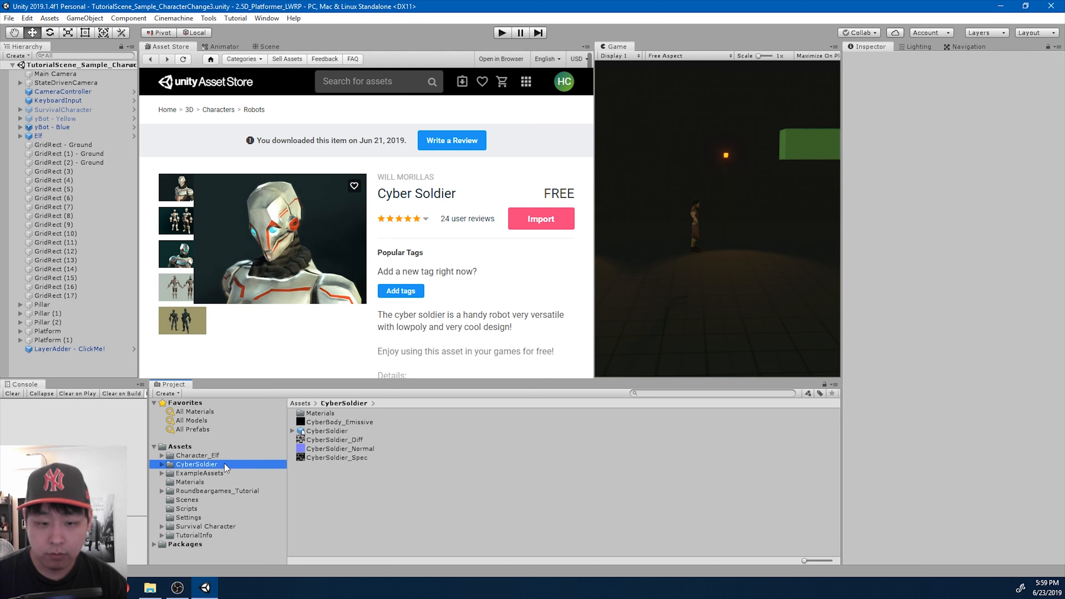
pyautogui.click(161, 464)
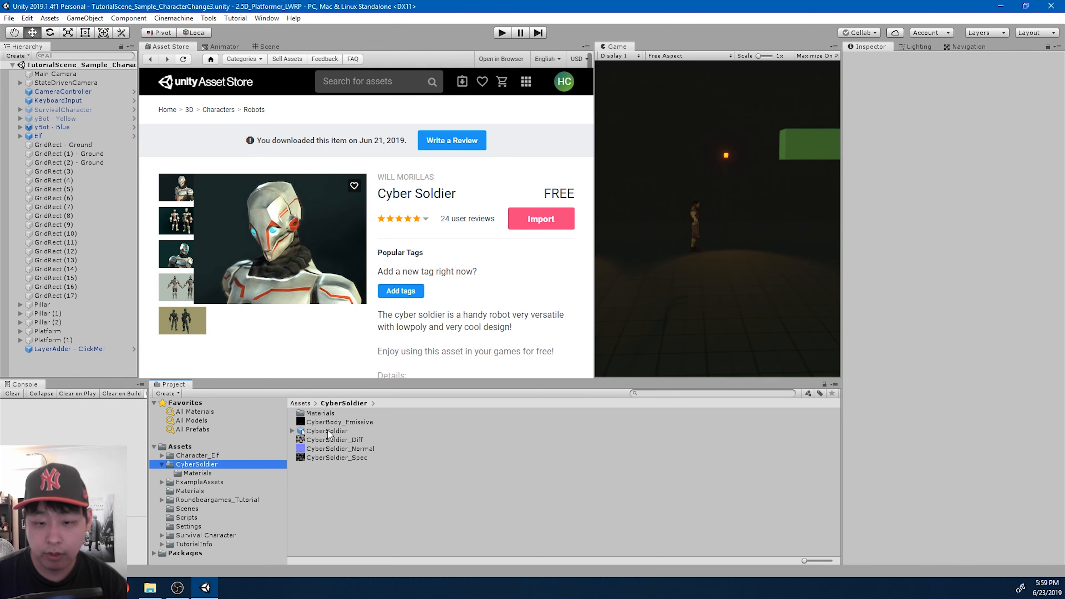
pyautogui.click(267, 46)
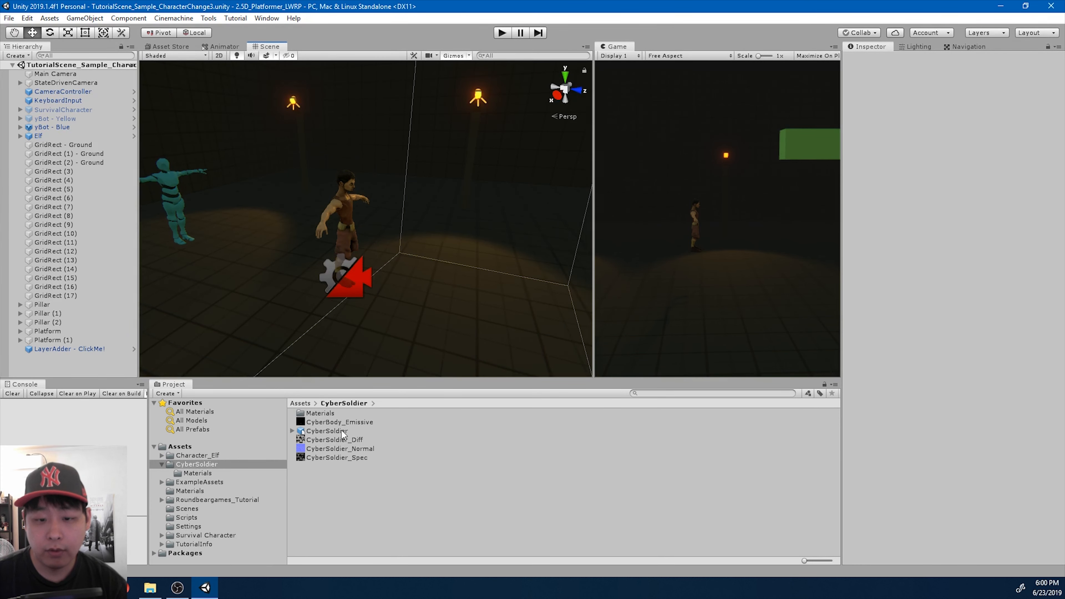
pyautogui.moveTo(342, 435); pyautogui.dragTo(101, 366)
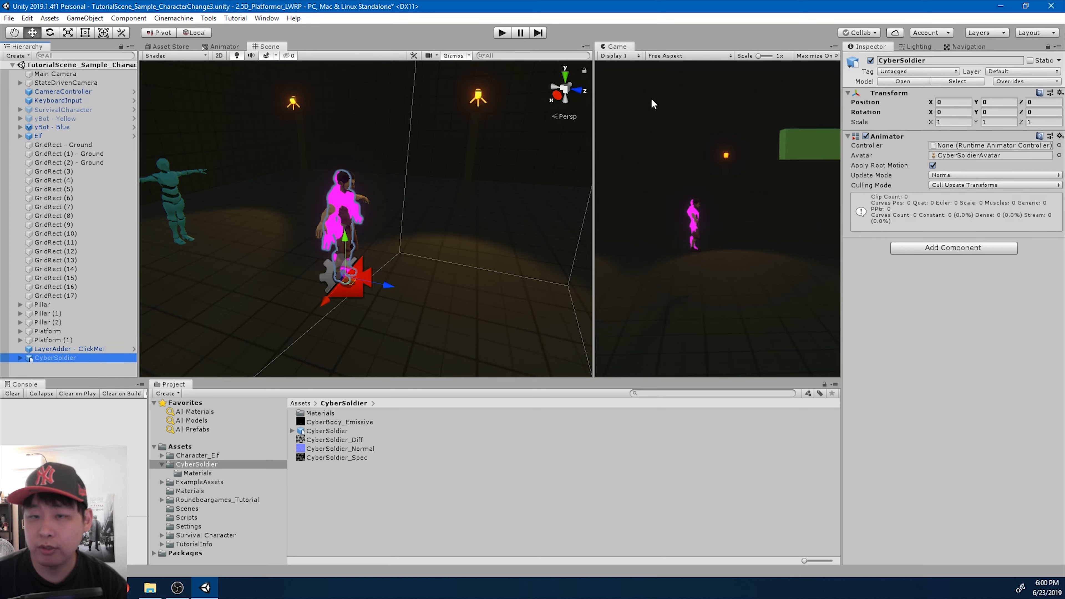
# - Move the CyberSoldier object directly above Elf in the hierarchy and compare the components of both characters
pyautogui.click(59, 135)
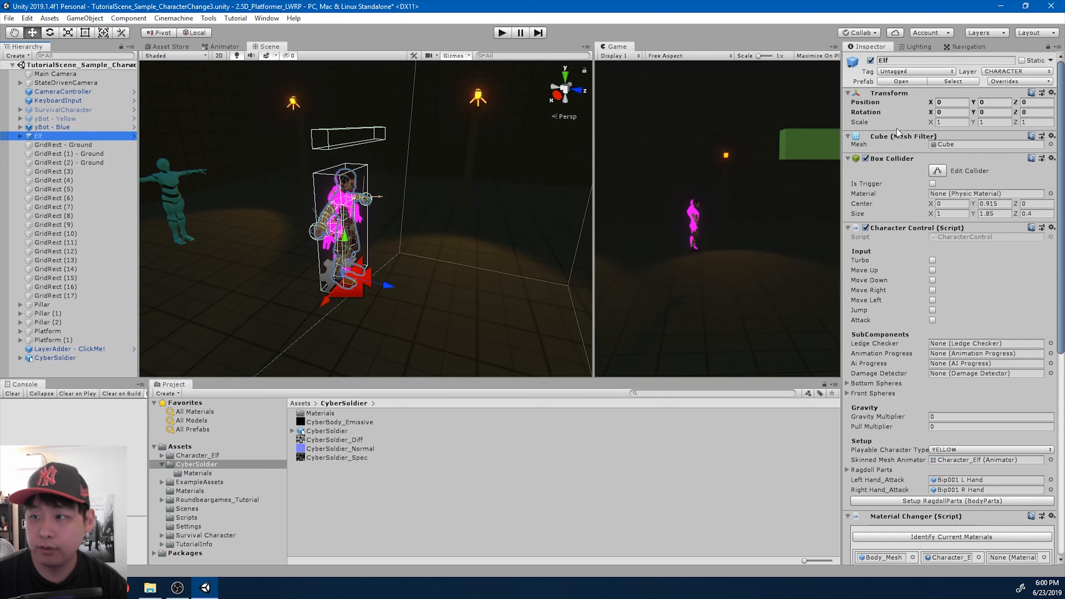
pyautogui.click(56, 358)
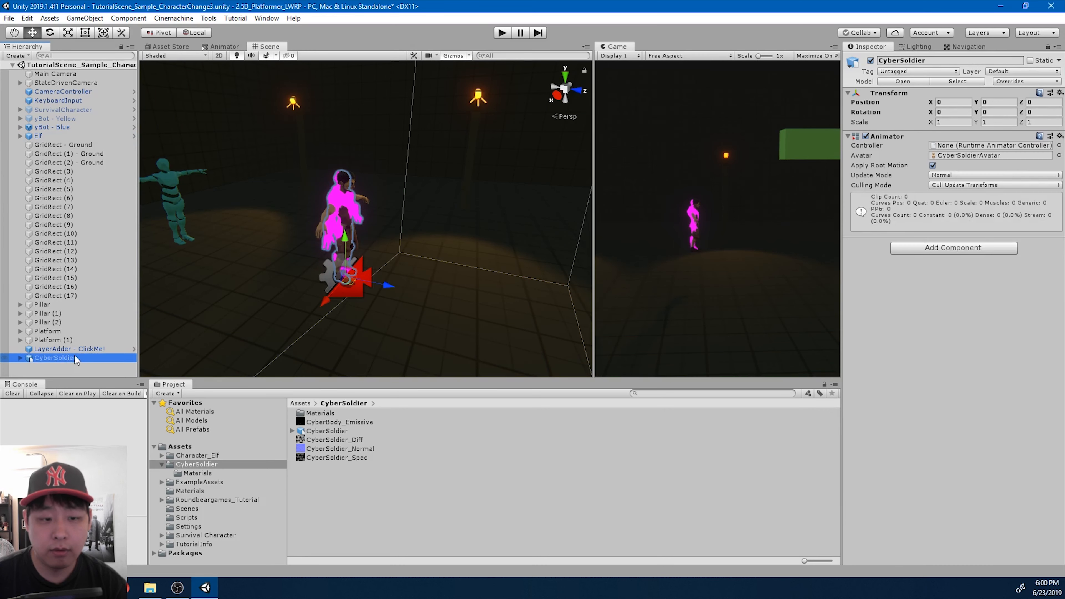
pyautogui.moveTo(75, 359); pyautogui.dragTo(63, 133)
pyautogui.click(50, 145)
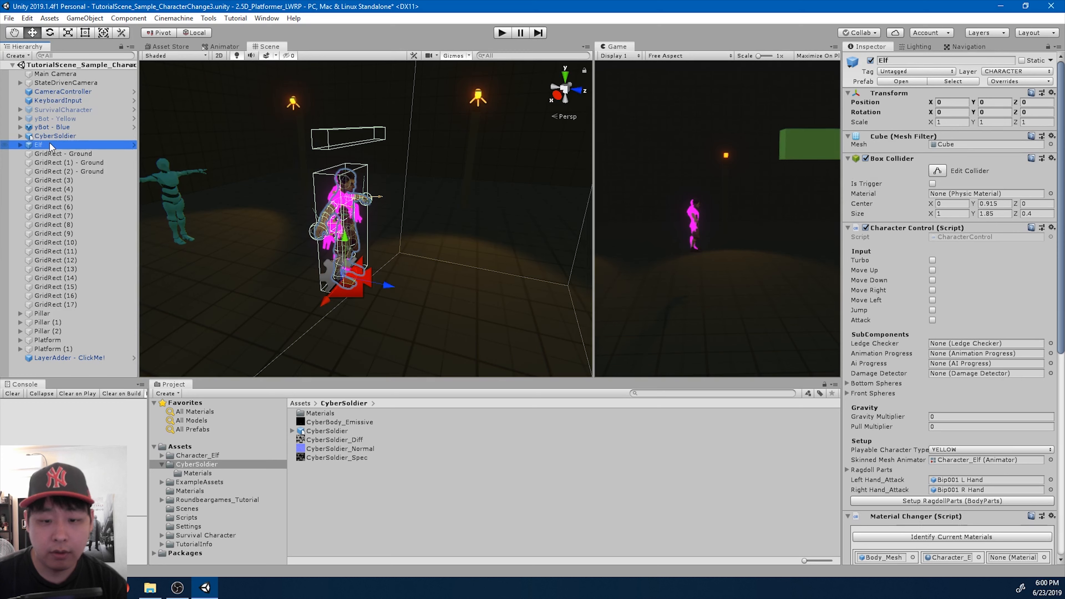
pyautogui.click(52, 136)
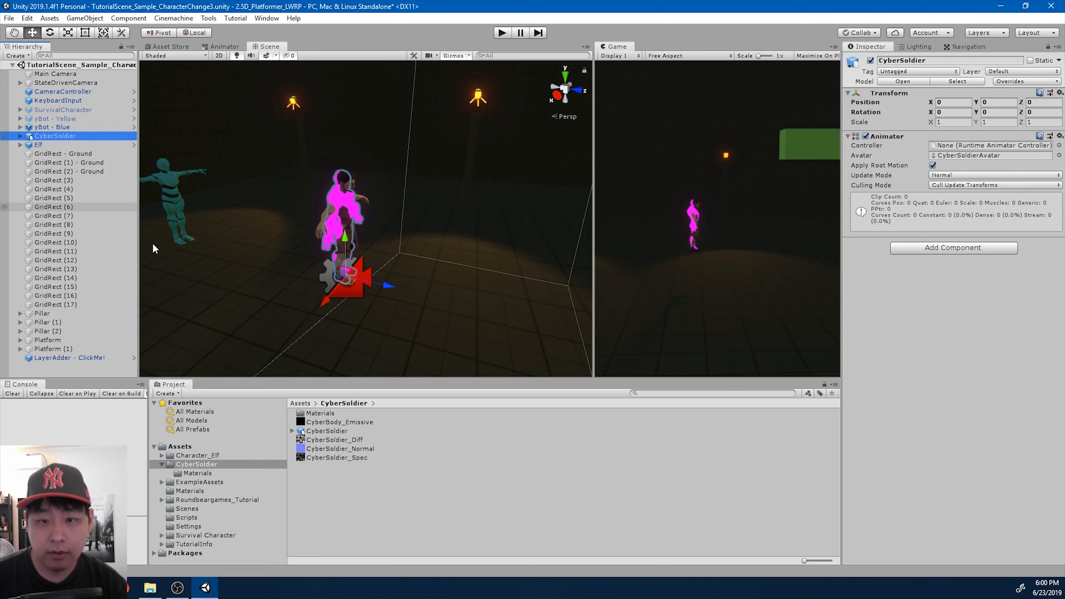
# - Change the shader of the CyberMat material in CyberSoldier's Materials folder to Lightweight Render Pipeline/Lit
pyautogui.doubleClick(328, 414)
pyautogui.click(332, 414)
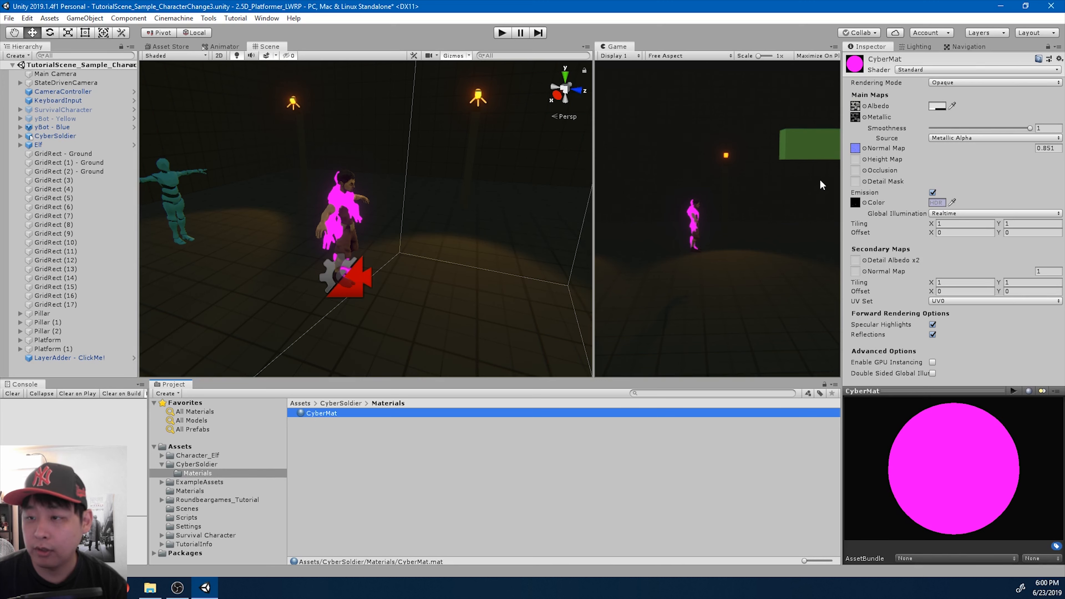
pyautogui.click(920, 70)
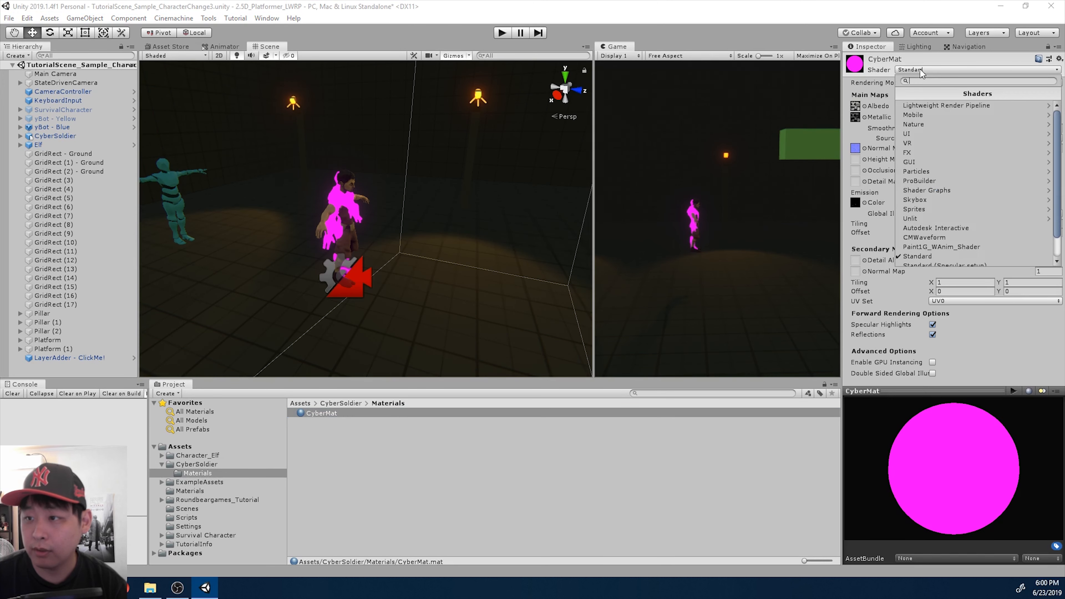
pyautogui.click(937, 105)
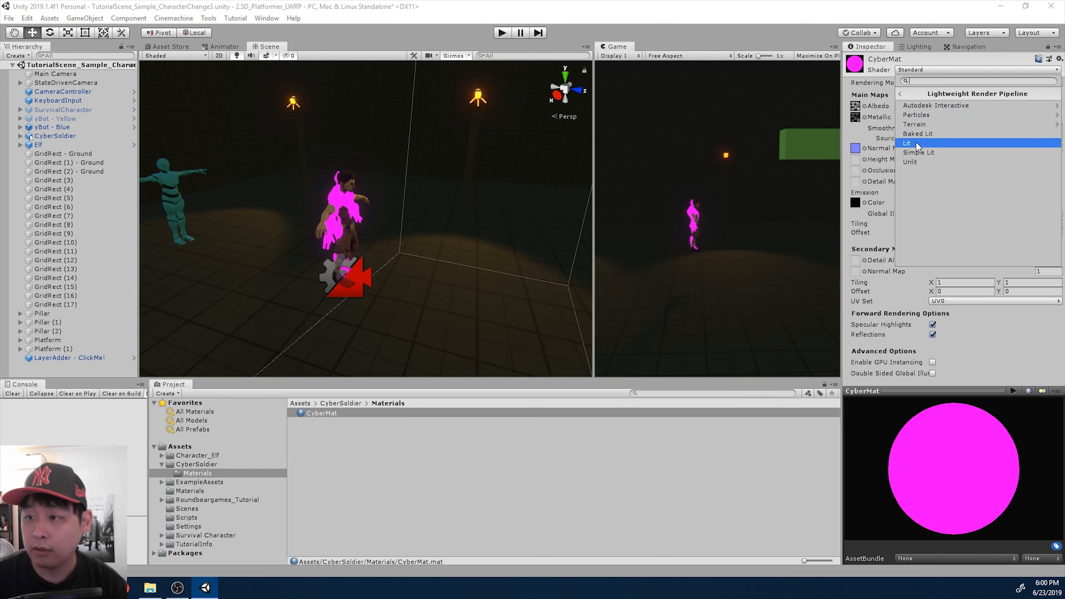
pyautogui.click(916, 142)
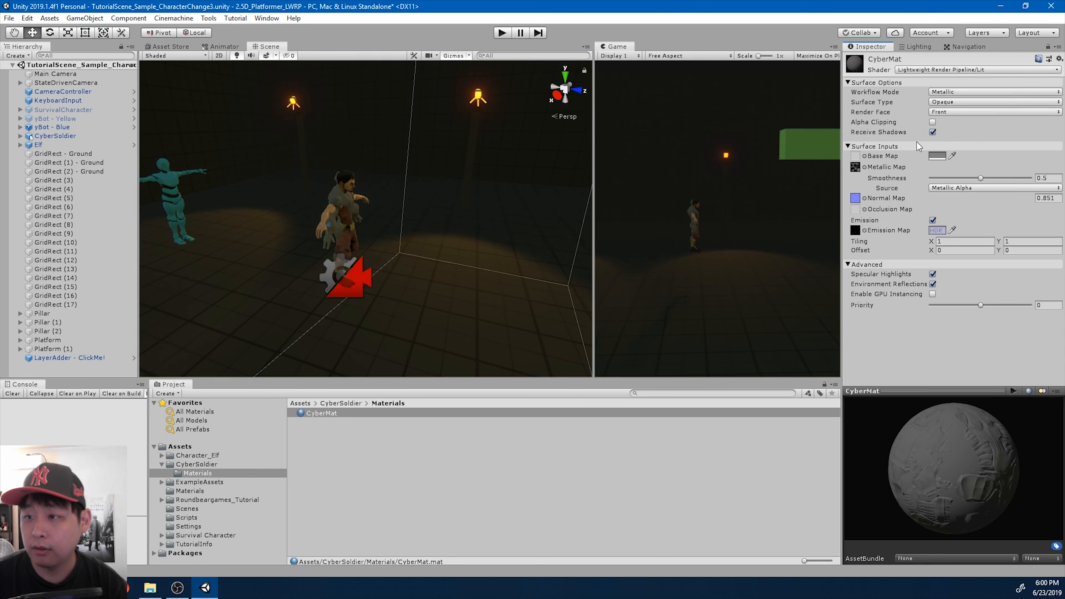
# - Search the textures for "soldi" and assign CyberSoldier_Diff as CyberMat's base map
pyautogui.click(864, 156)
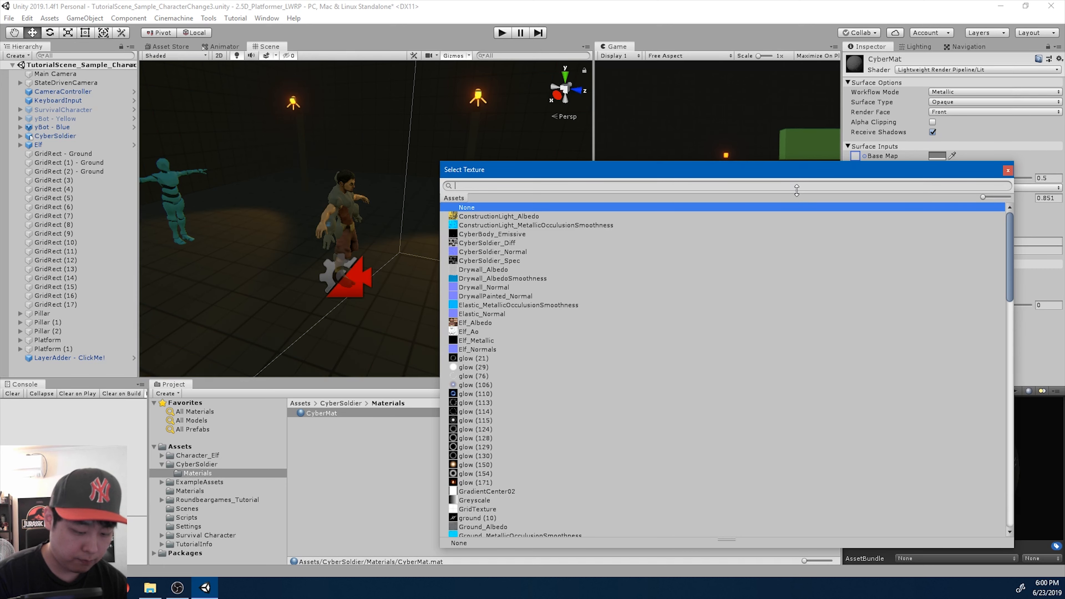
pyautogui.write('soldi')
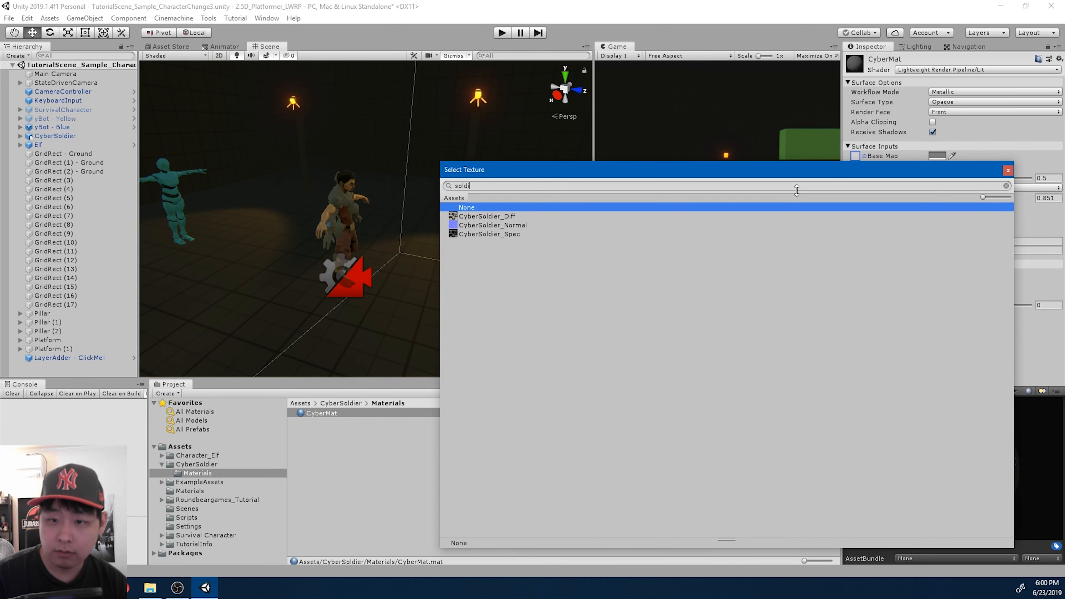
pyautogui.press('Down')
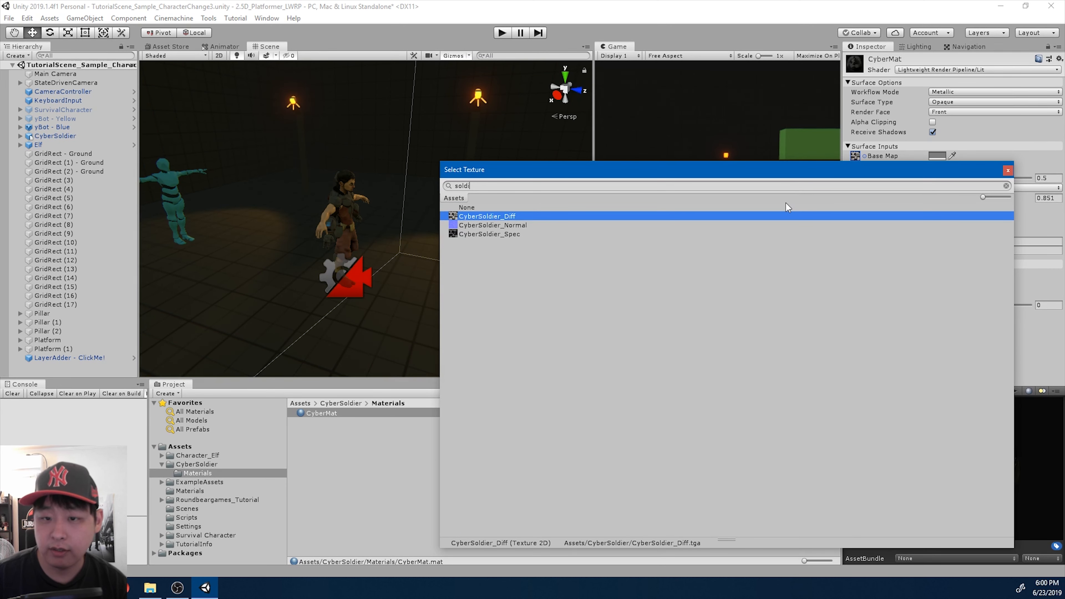
pyautogui.doubleClick(484, 216)
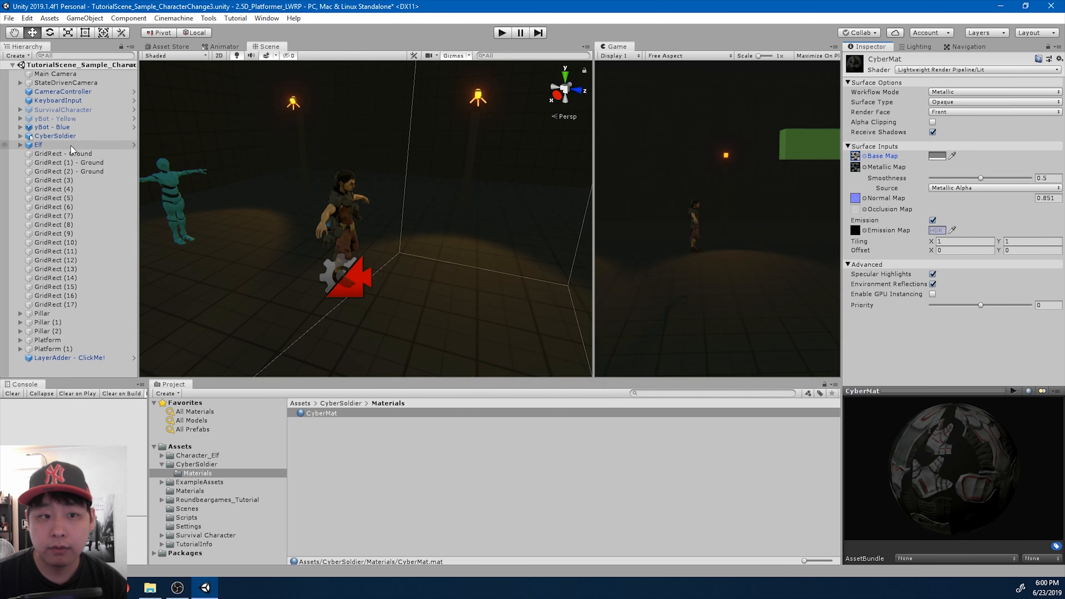
# - Shift CyberSoldier along Z to about 0.881, beside Elf, and set CyberMat's base map colour to white (FFFFFF)
pyautogui.click(64, 135)
pyautogui.moveTo(390, 286); pyautogui.dragTo(439, 295)
pyautogui.click(339, 412)
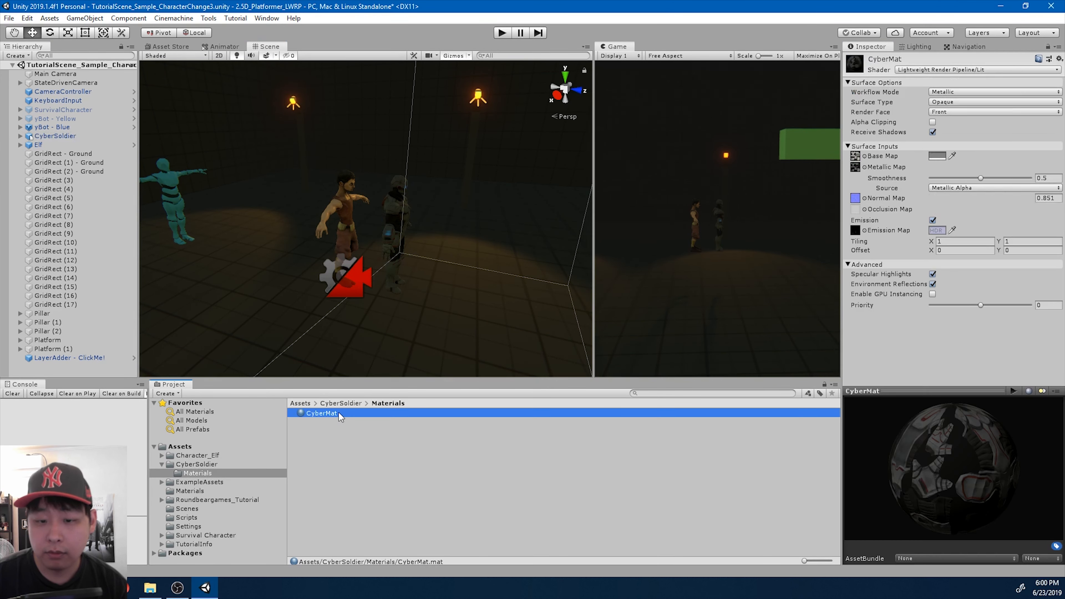
pyautogui.click(936, 157)
pyautogui.moveTo(708, 288); pyautogui.dragTo(699, 277)
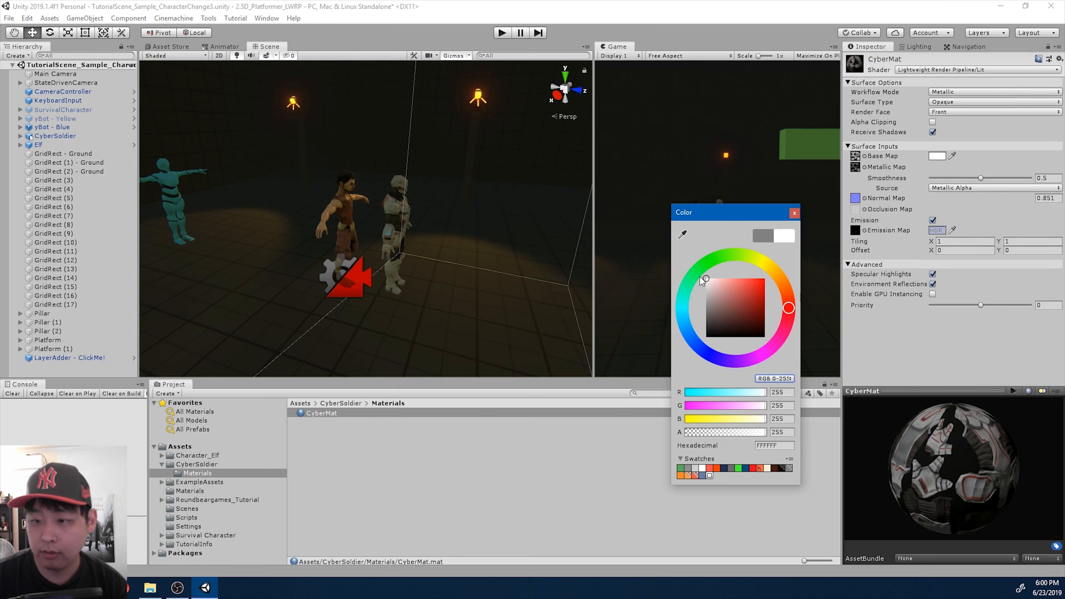
pyautogui.click(795, 214)
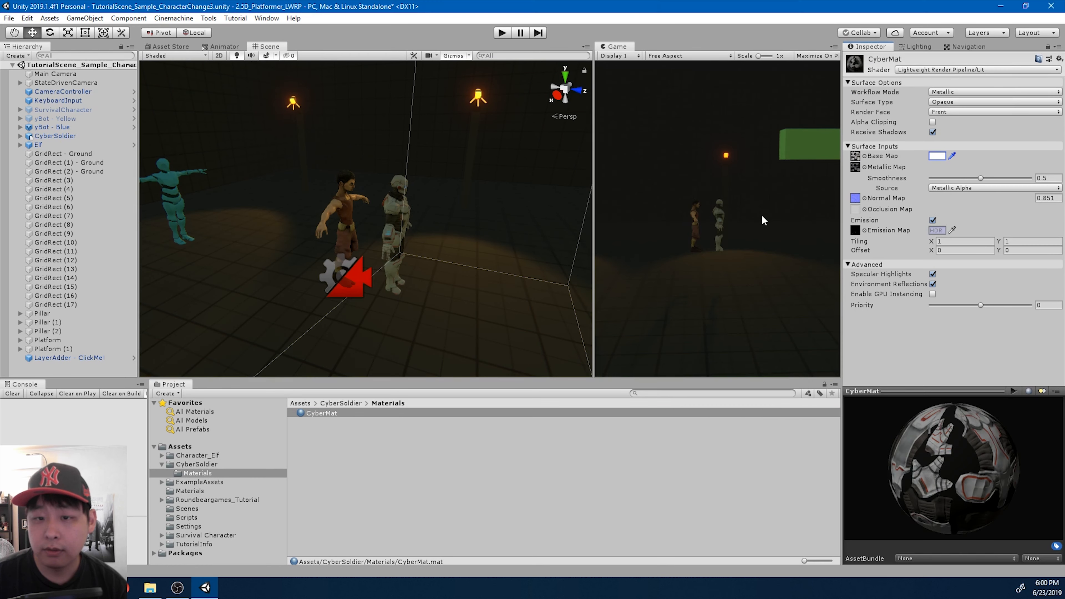
# - Set the CyberSoldier object's Z position to 0
pyautogui.click(55, 136)
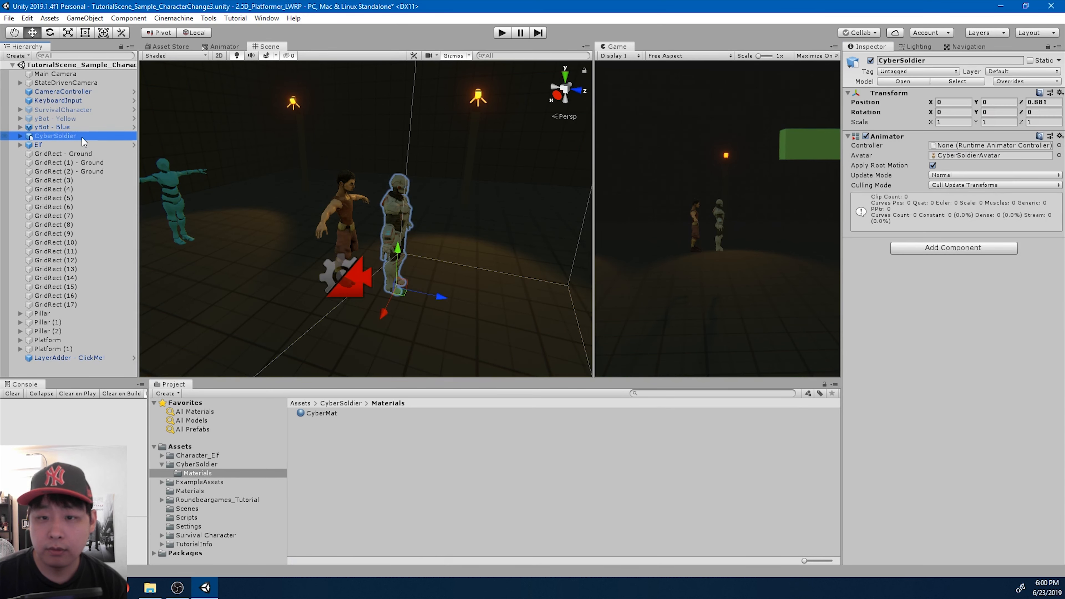
pyautogui.click(1054, 103)
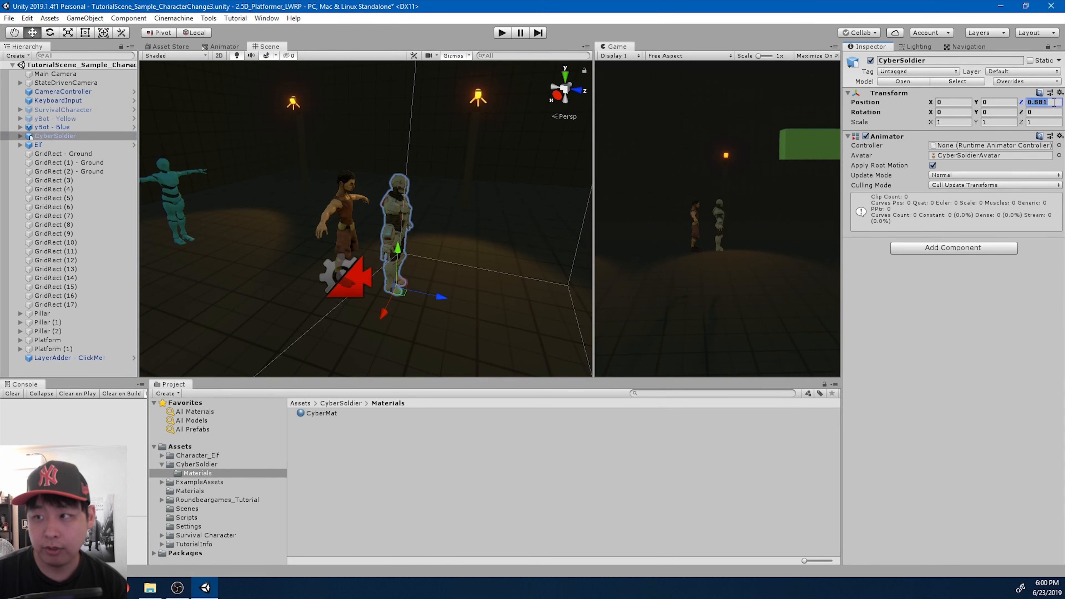
pyautogui.write('0')
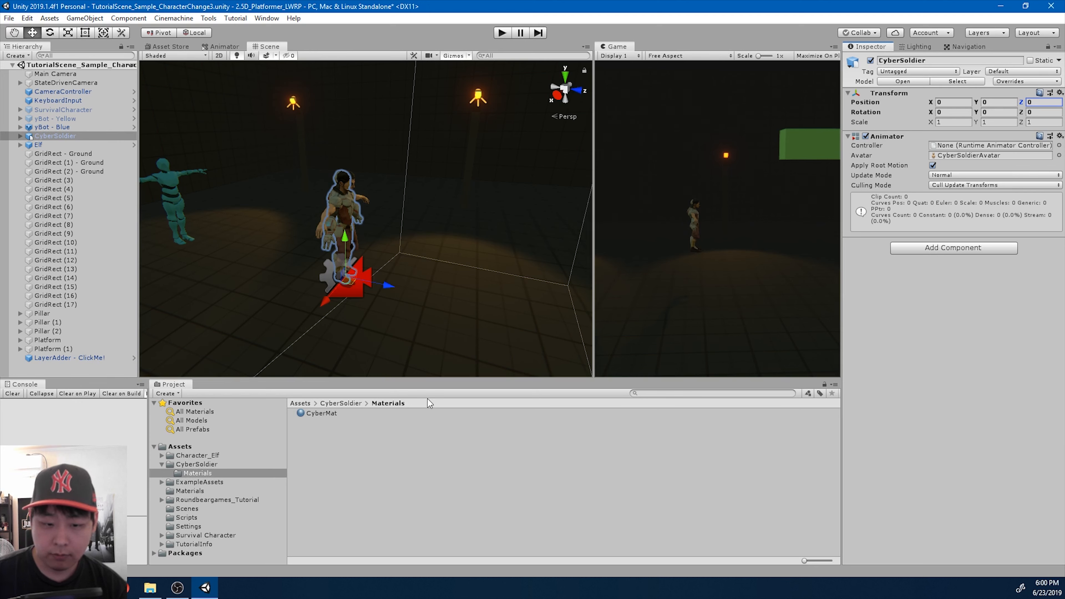
# - Create a folder named CyberSoldierPrefab inside Roundbeargames_Tutorial/RB_Characters/PlayableCharacters
pyautogui.click(230, 500)
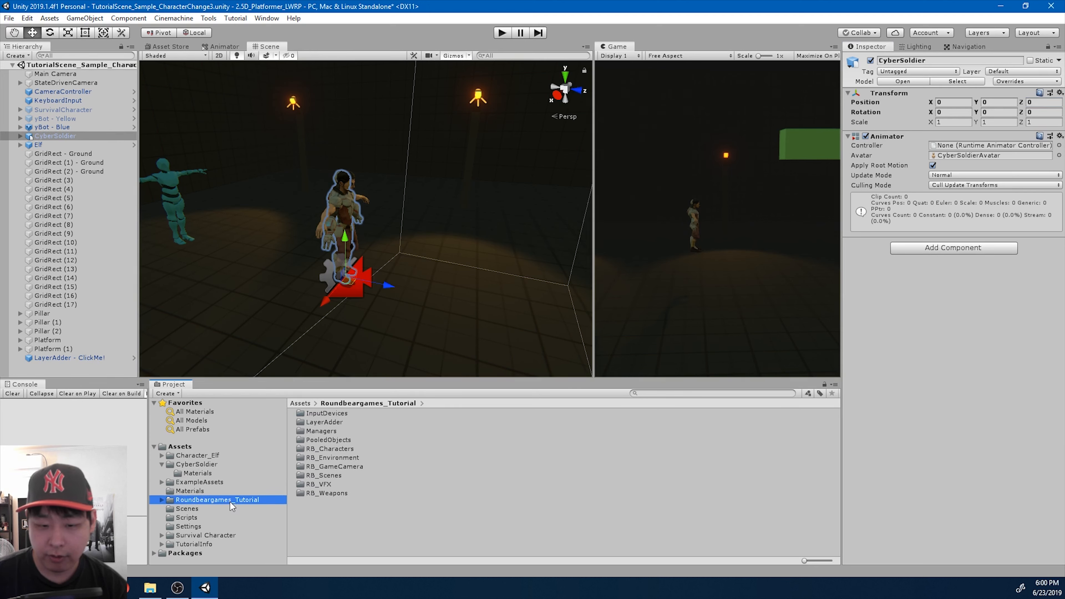
pyautogui.doubleClick(340, 449)
pyautogui.doubleClick(340, 476)
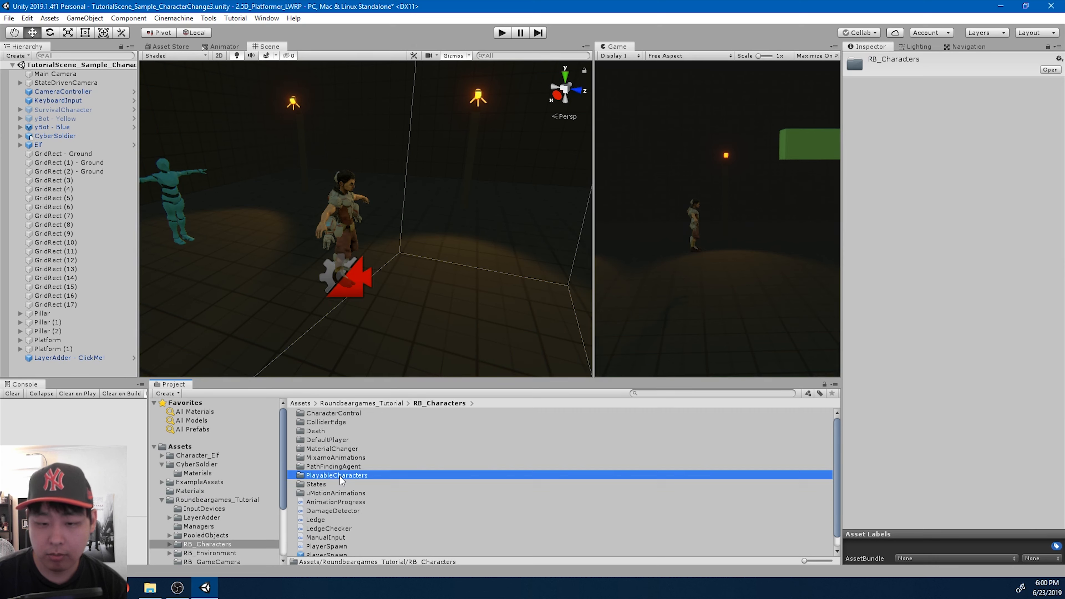
pyautogui.rightClick(381, 463)
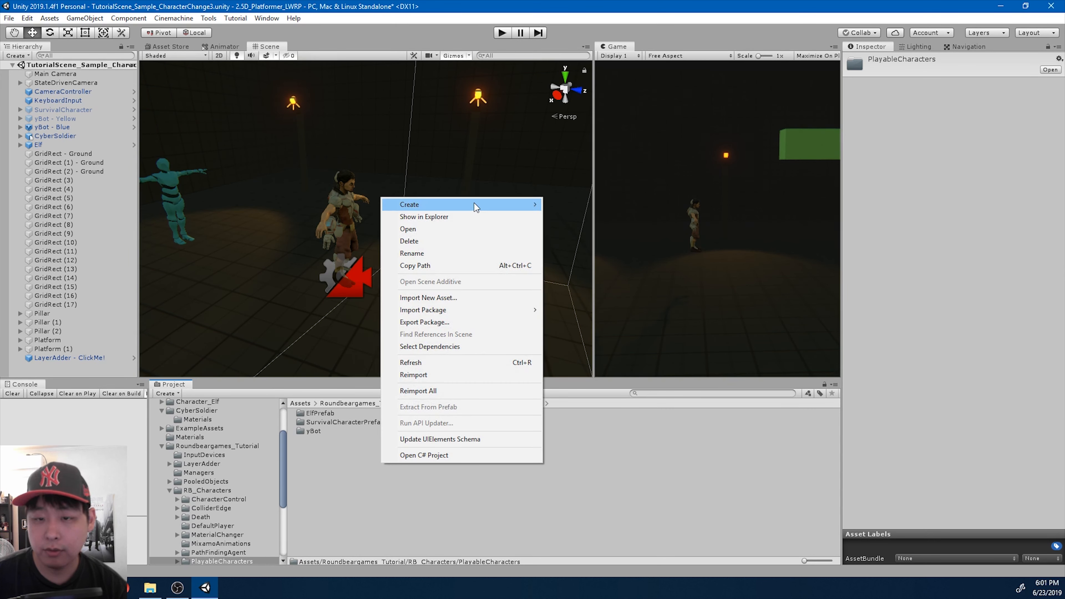
pyautogui.moveTo(474, 205)
pyautogui.click(606, 106)
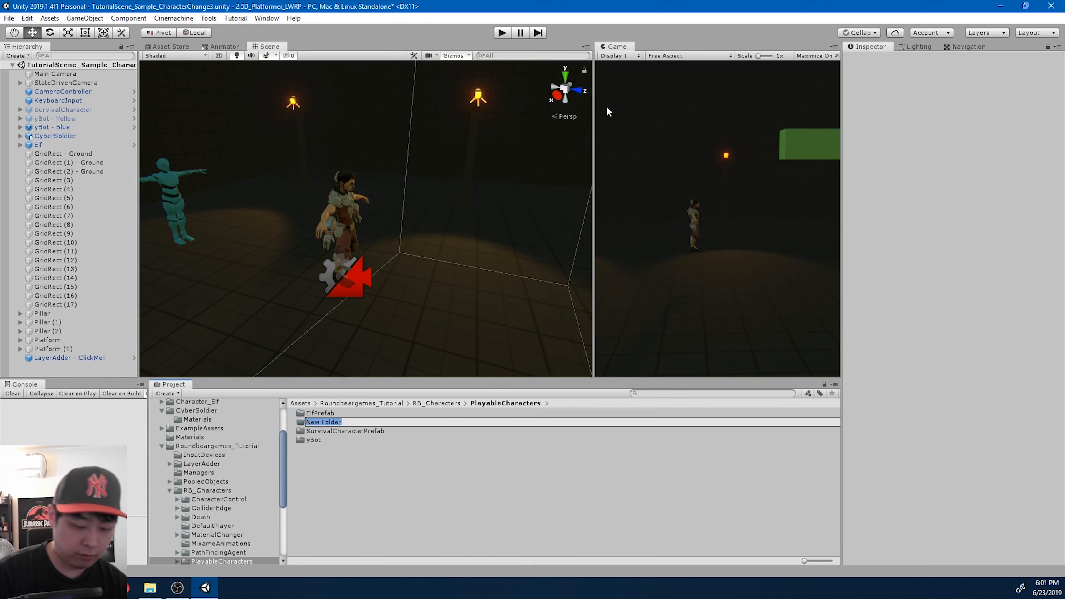
pyautogui.write('CyberS')
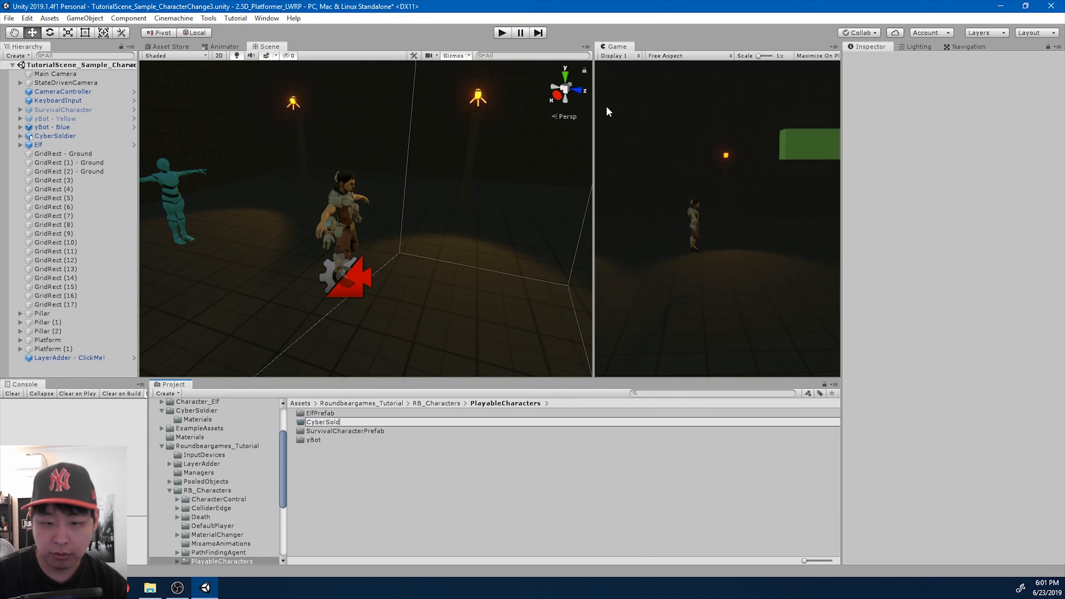
pyautogui.press('Return')
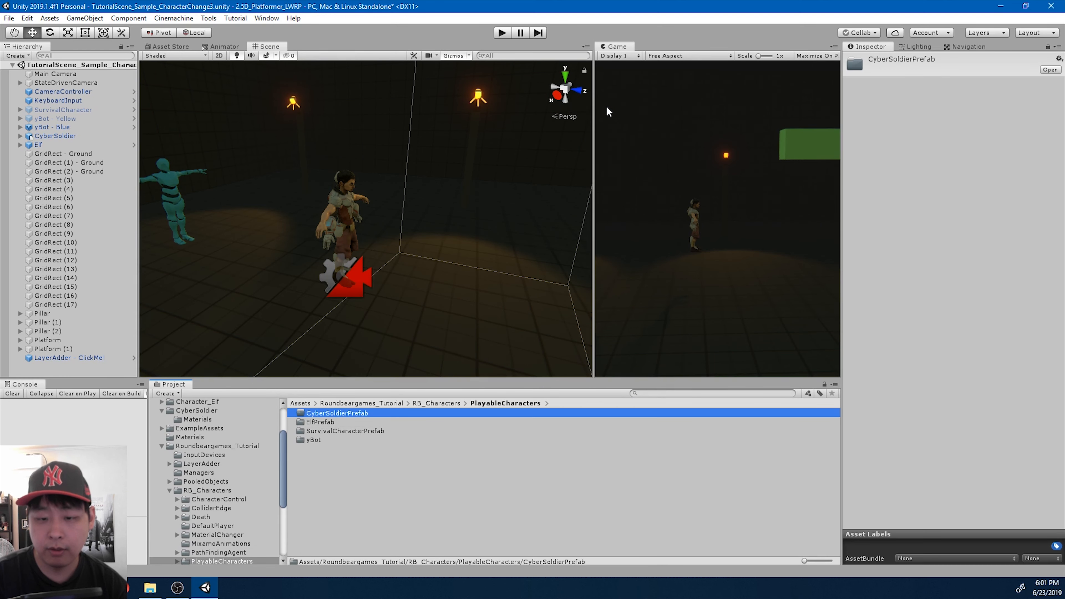
# - Save the scene's CyberSoldier object as an original prefab in the CyberSoldierPrefab folder
pyautogui.press('Return')
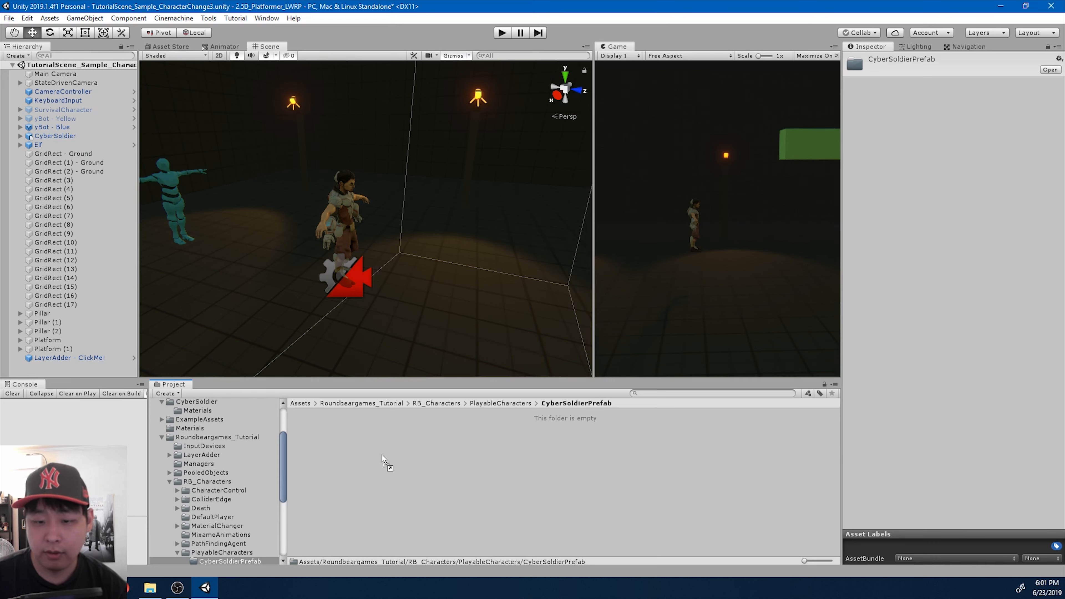
pyautogui.moveTo(382, 459); pyautogui.dragTo(383, 459)
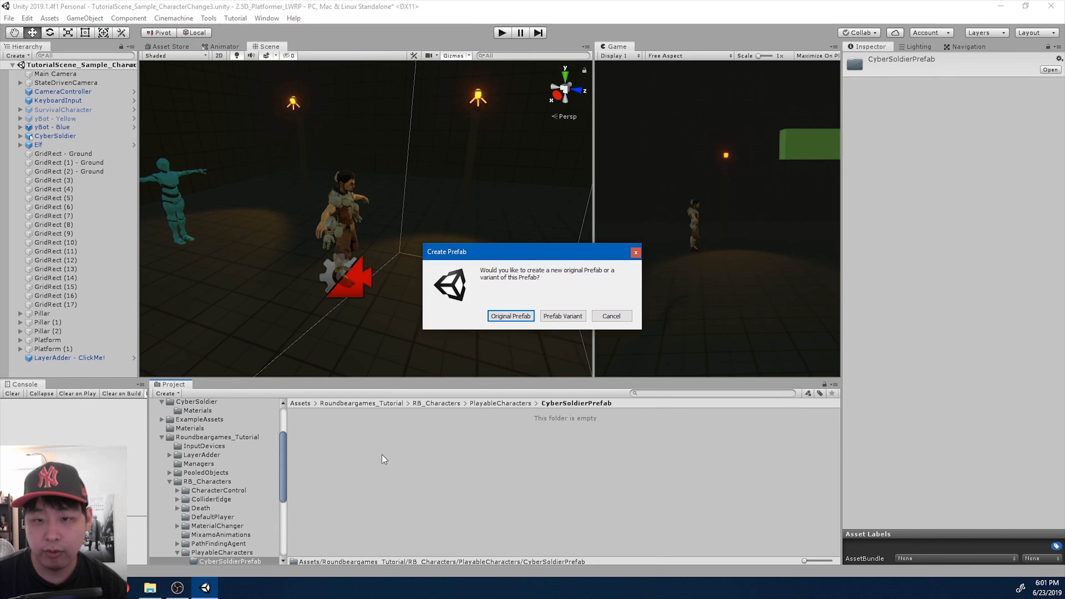
pyautogui.click(509, 317)
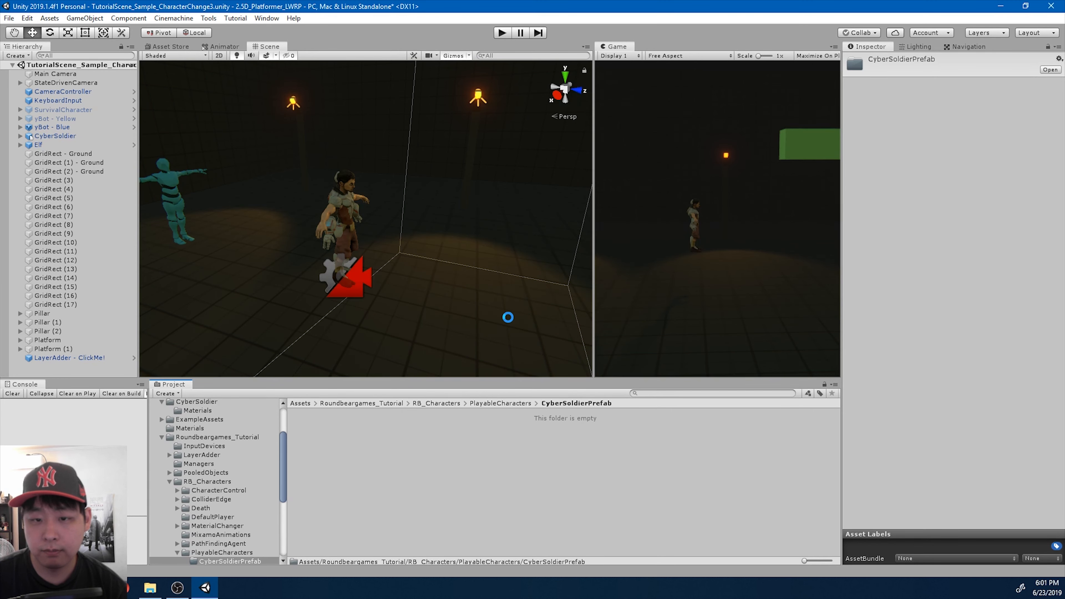
# - Move CyberSoldier along Z to about 1.12, beside Elf, and view the model up close from the front
pyautogui.click(72, 136)
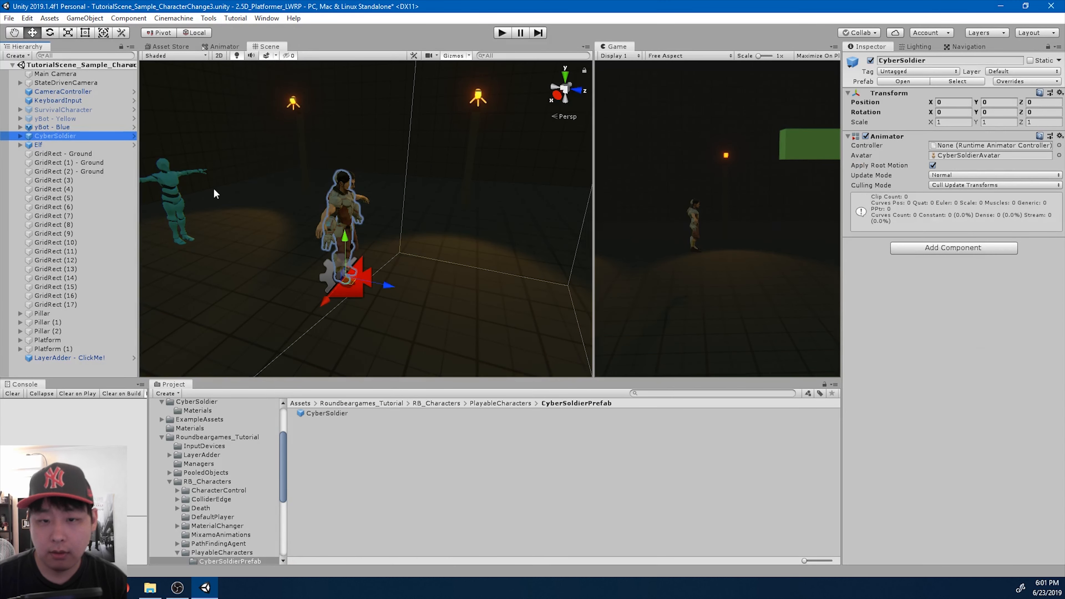
pyautogui.moveTo(386, 286); pyautogui.dragTo(352, 280)
pyautogui.press('w')
pyautogui.moveTo(353, 280); pyautogui.dragTo(325, 269, button='right')
pyautogui.press('e')
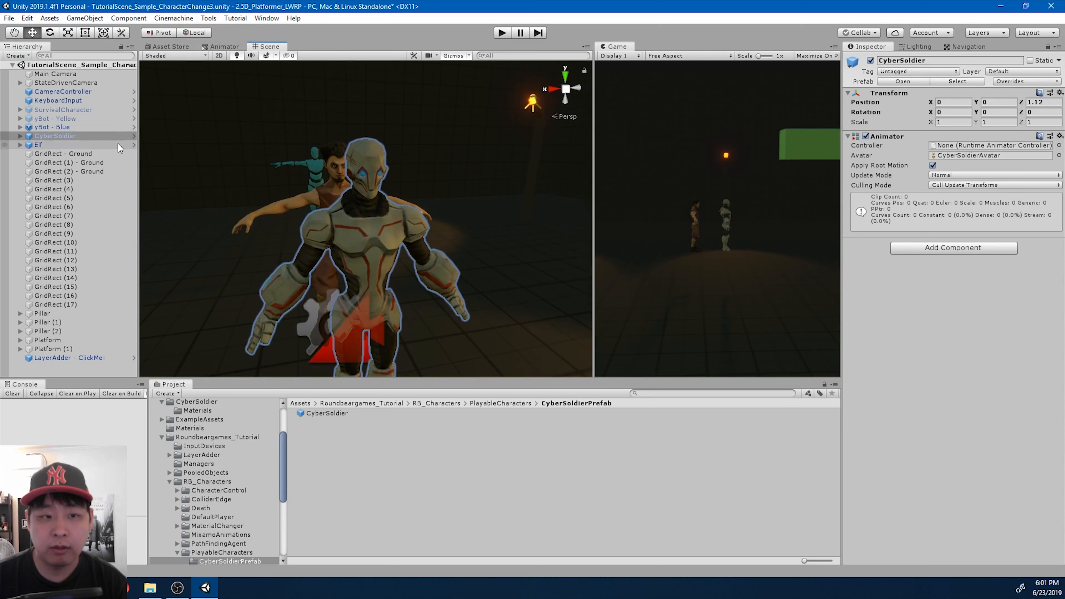
# - Start creating a 3D Ragdoll for CyberSoldier and frame the whole model from the front beside the ragdoll dialog
pyautogui.rightClick(86, 137)
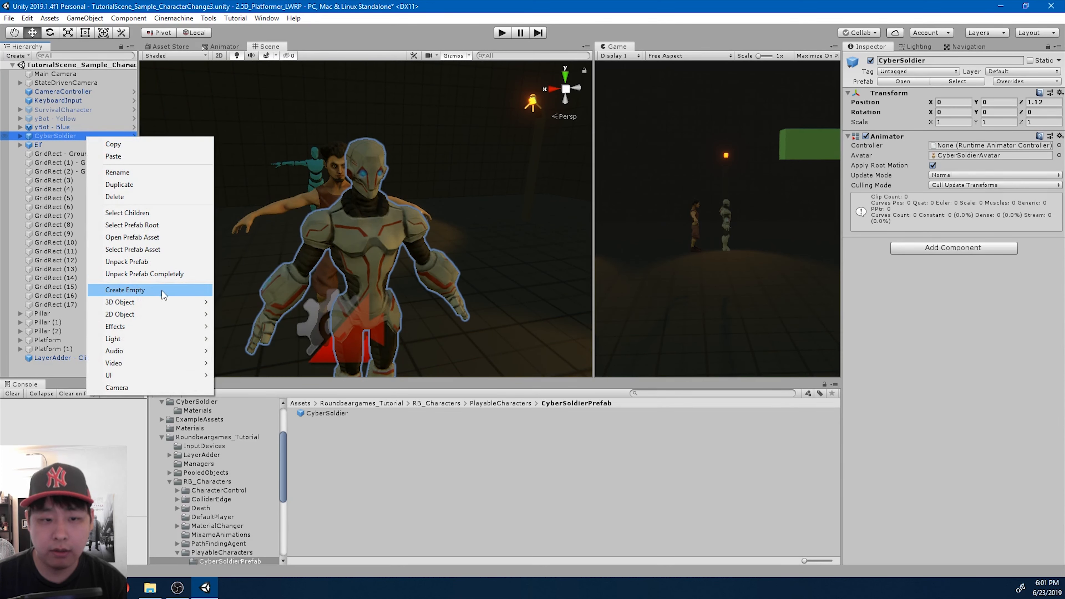
pyautogui.moveTo(162, 300)
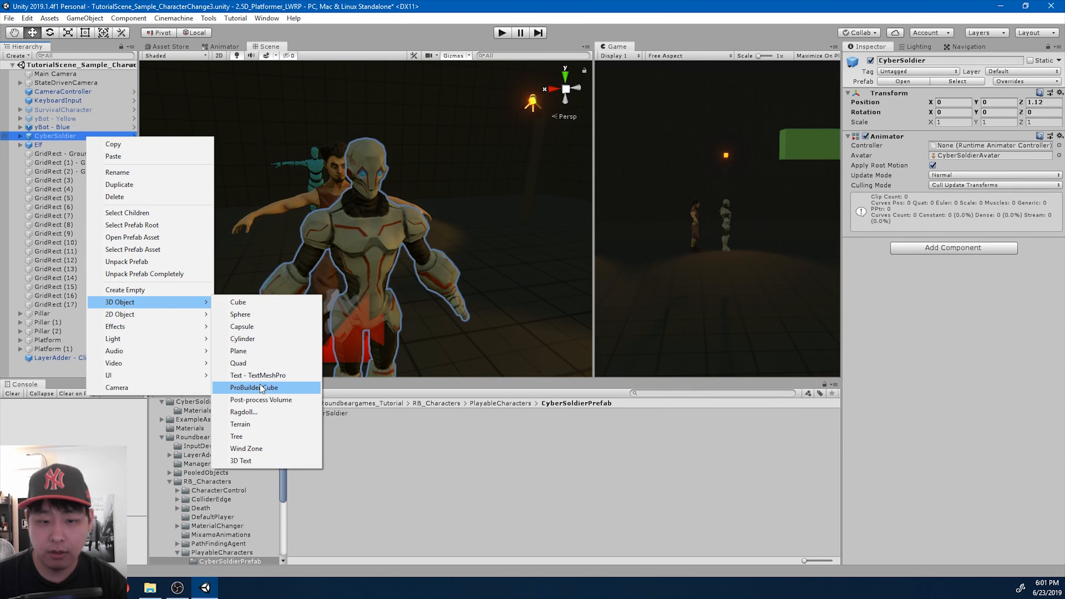
pyautogui.click(256, 412)
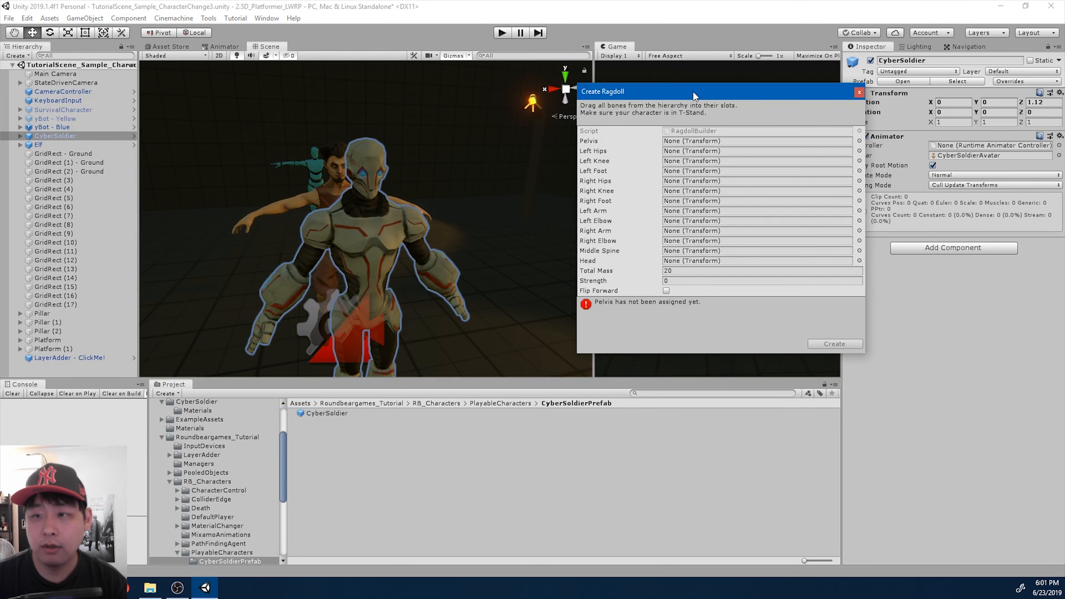
pyautogui.moveTo(693, 92); pyautogui.dragTo(698, 96)
pyautogui.moveTo(488, 214); pyautogui.dragTo(456, 215, button='right')
pyautogui.press('s')
pyautogui.press('d')
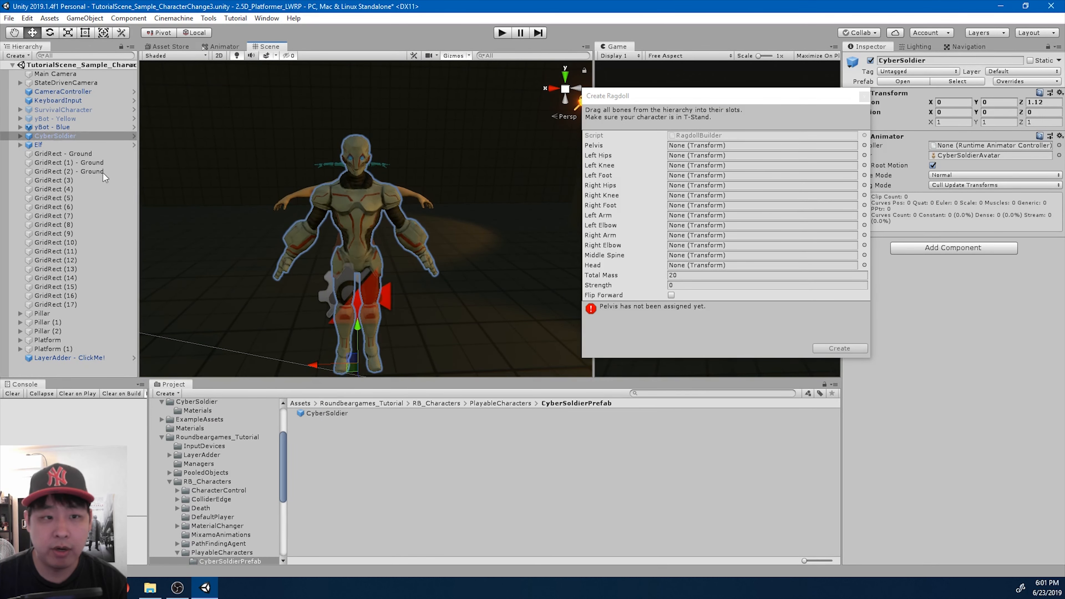
# - Expand CyberSoldier's Armature down to the Hips and assign the Hips bone as the ragdoll's Pelvis
pyautogui.click(20, 136)
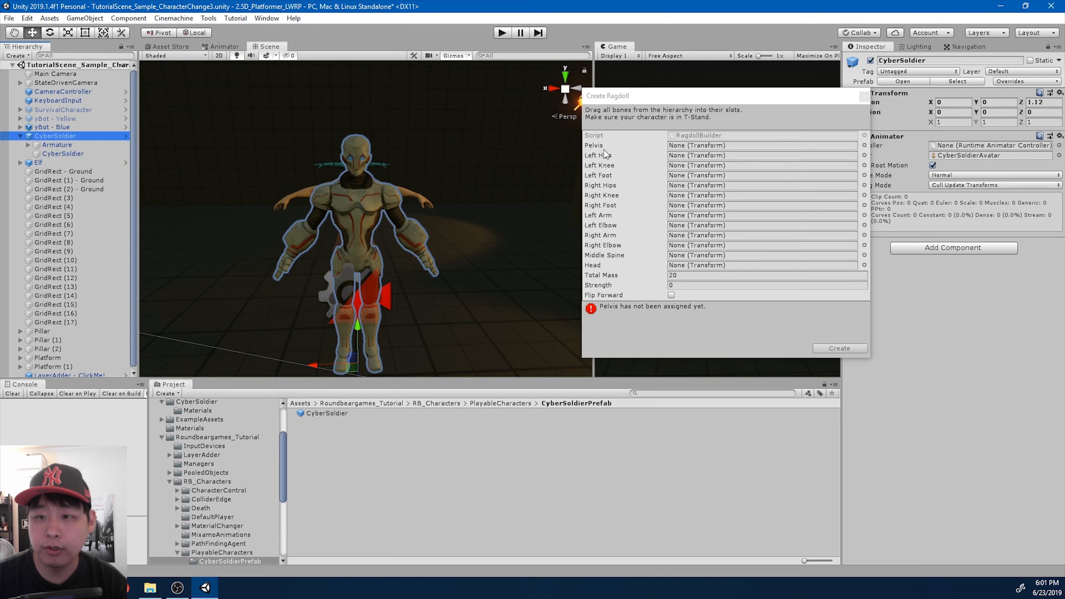
pyautogui.click(28, 145)
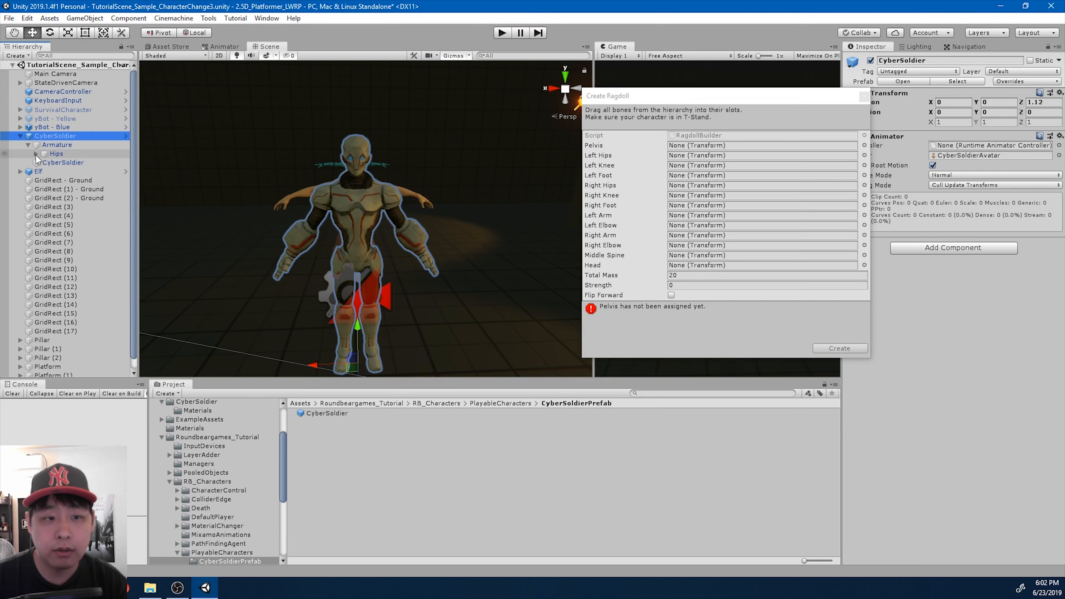
pyautogui.click(36, 154)
pyautogui.moveTo(56, 153); pyautogui.dragTo(711, 147)
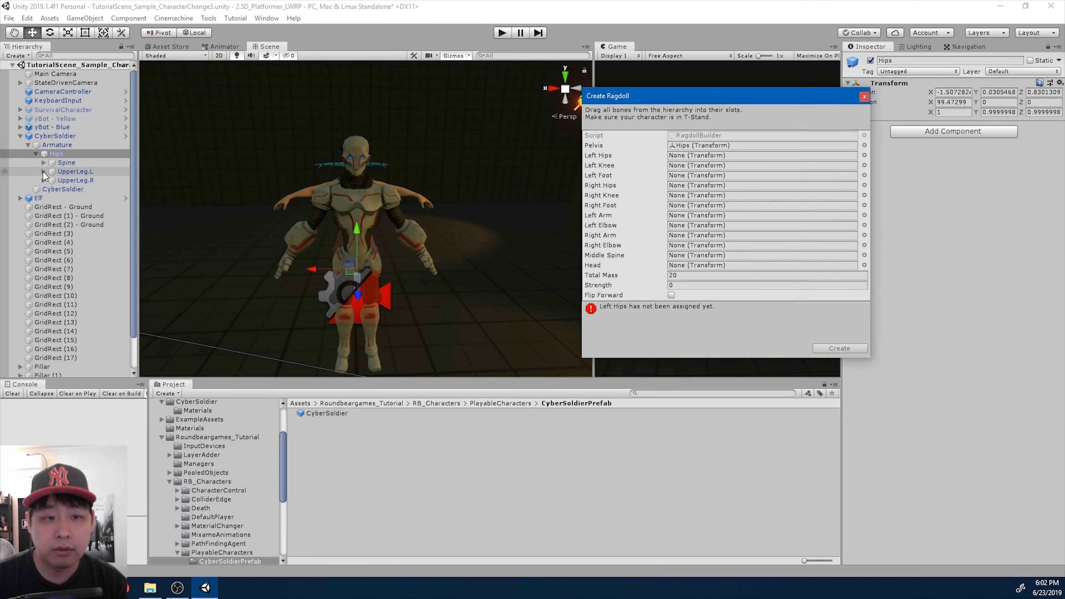
# - Assign UpperLeg.L as the ragdoll's Left Hips and LowerLeg.L as its Left Knee, and expand LowerLeg.L to its foot bone
pyautogui.click(43, 171)
pyautogui.click(80, 180)
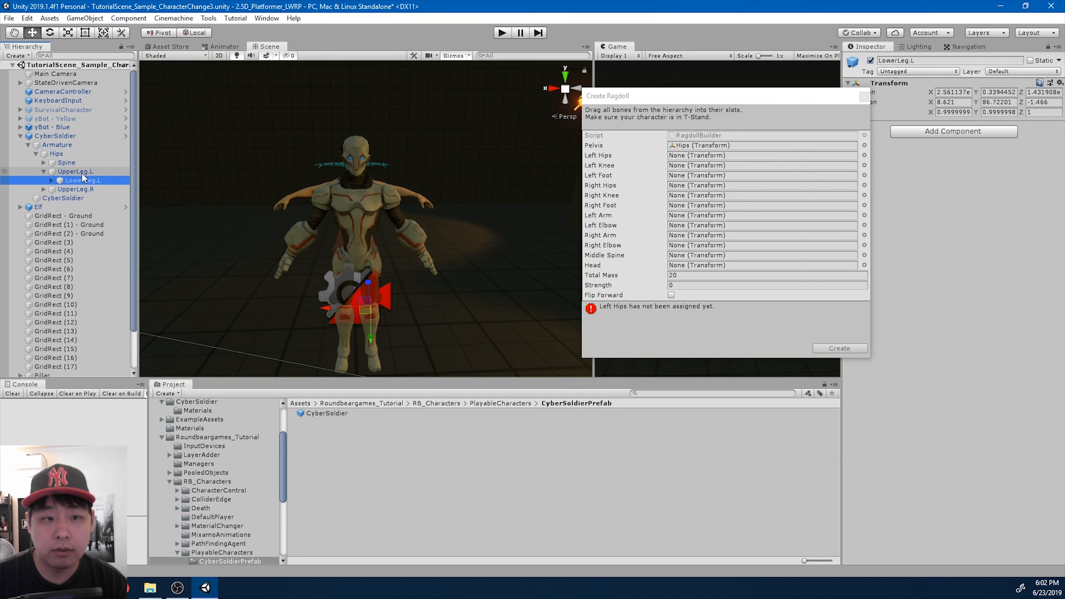
pyautogui.moveTo(81, 172); pyautogui.dragTo(694, 159)
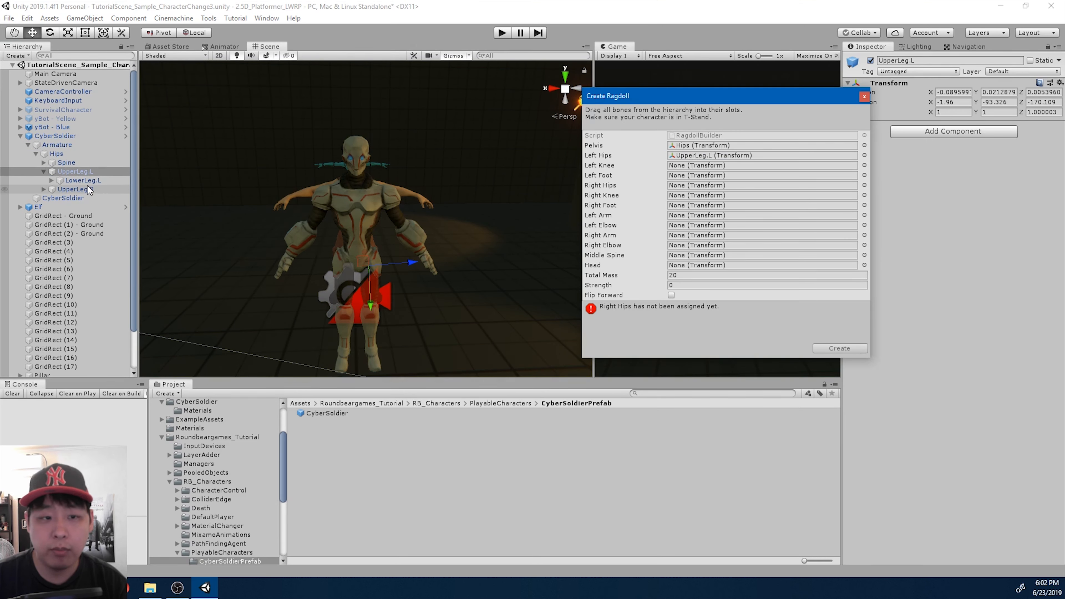
pyautogui.click(80, 180)
pyautogui.moveTo(79, 185); pyautogui.dragTo(682, 167)
pyautogui.click(48, 181)
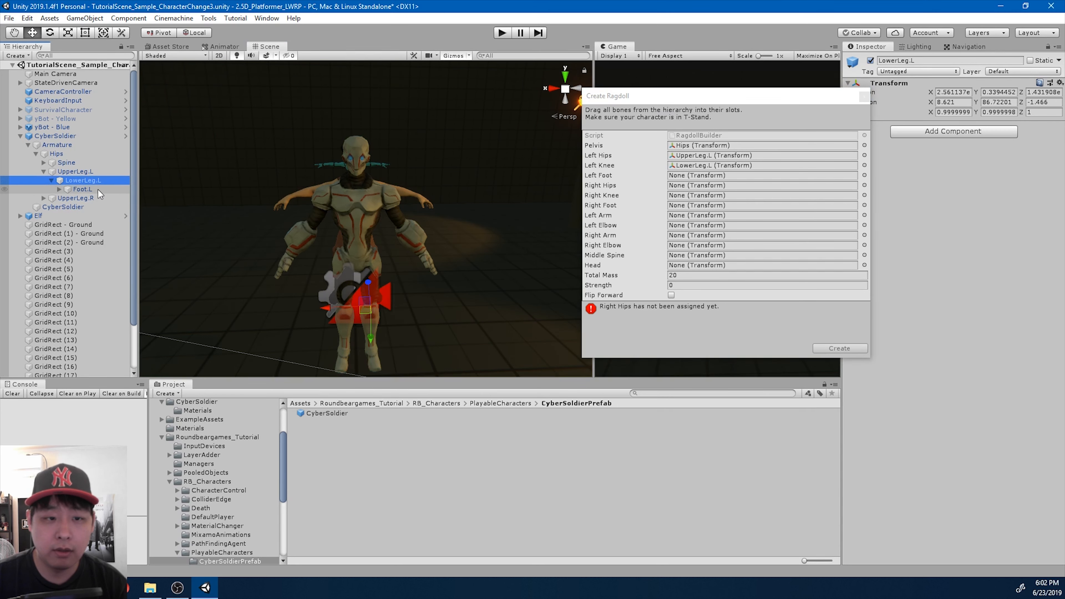
# - Assign Foot.L as the ragdoll's Left Foot, and UpperLeg.R, LowerLeg.R and Foot.R as its Right Hips, Right Knee and Right Foot
pyautogui.moveTo(98, 189); pyautogui.dragTo(688, 176)
pyautogui.click(43, 198)
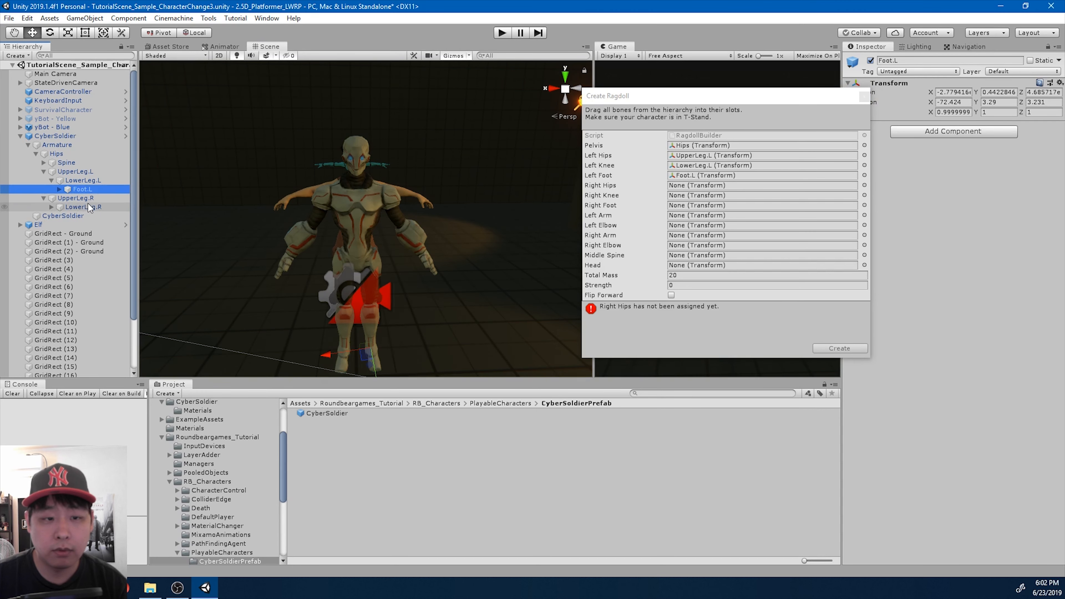
pyautogui.scroll(-2, 88, 203)
pyautogui.click(85, 166)
pyautogui.moveTo(79, 167); pyautogui.dragTo(706, 185)
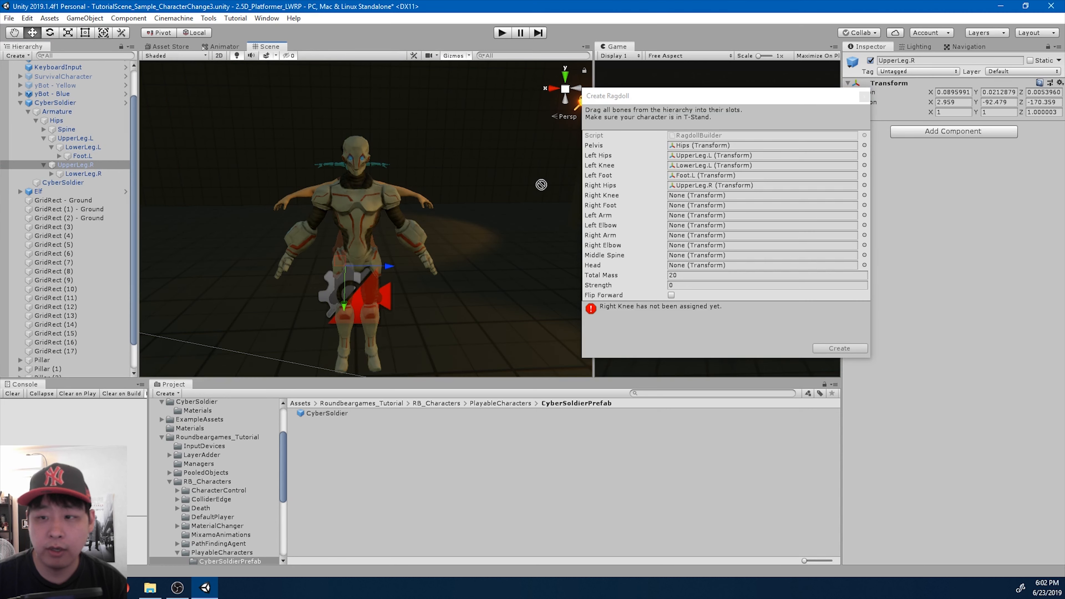
pyautogui.moveTo(80, 173); pyautogui.dragTo(713, 195)
pyautogui.click(51, 174)
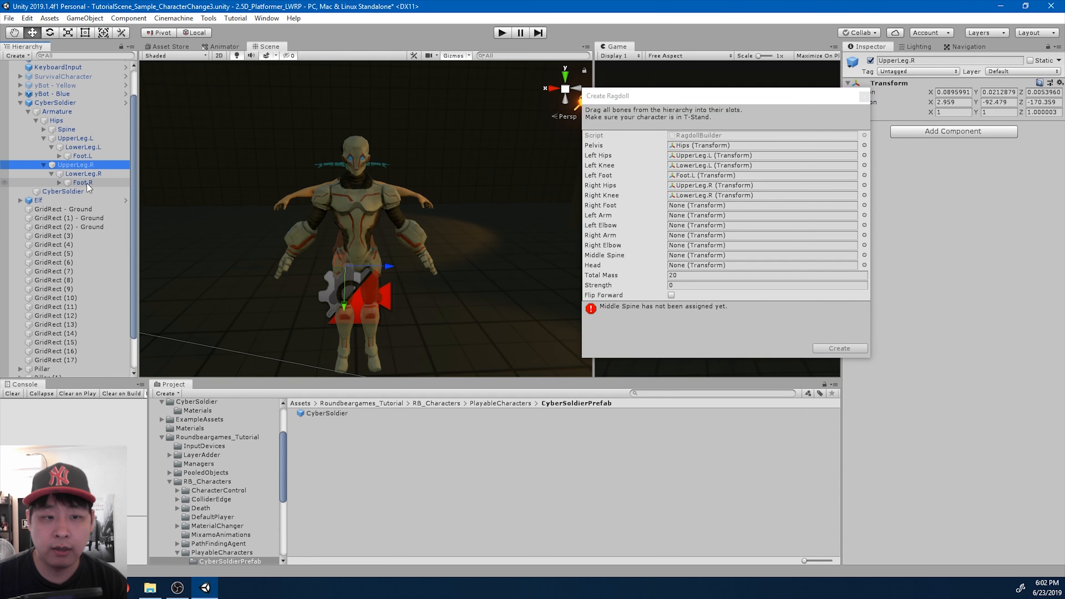
pyautogui.moveTo(84, 183); pyautogui.dragTo(713, 205)
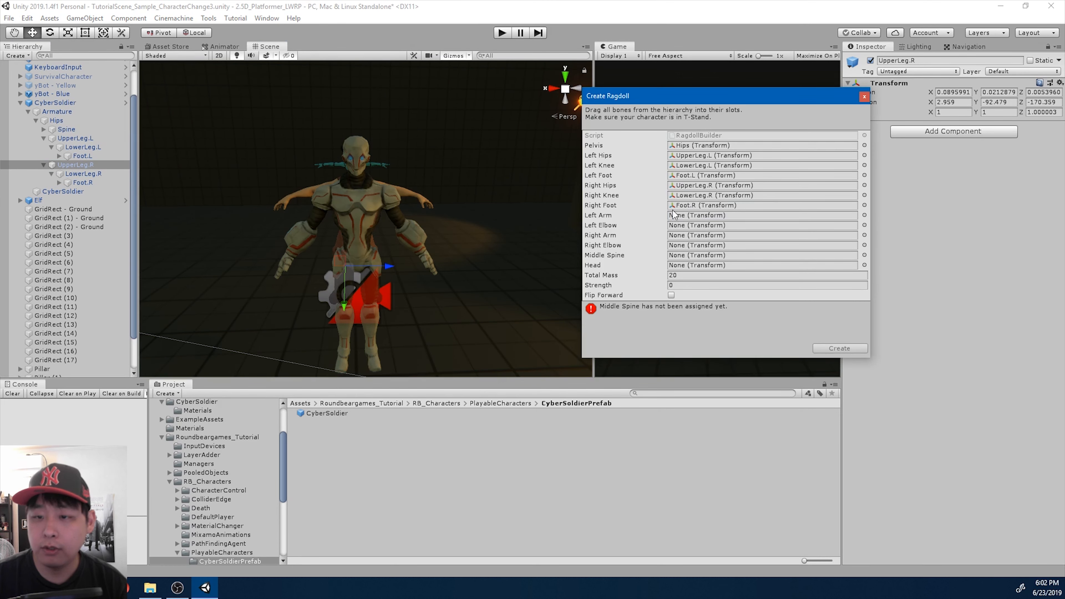
# - Expand the Spine down to the left arm bones and assign UpperArm.l as Left Arm and LowerArm.L as Left Elbow
pyautogui.click(43, 130)
pyautogui.click(51, 139)
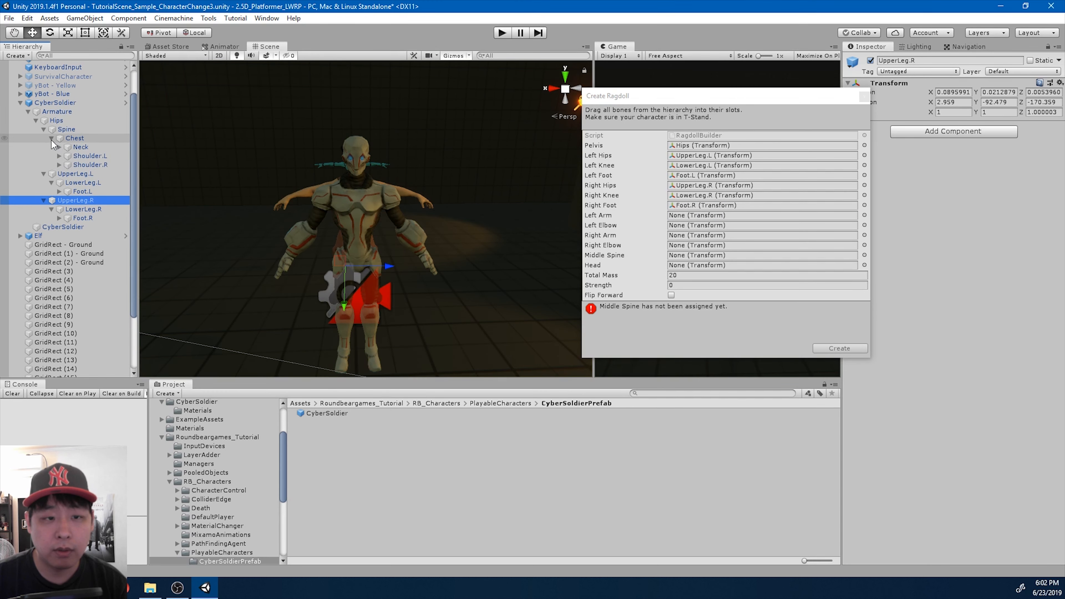
pyautogui.click(59, 156)
pyautogui.click(107, 165)
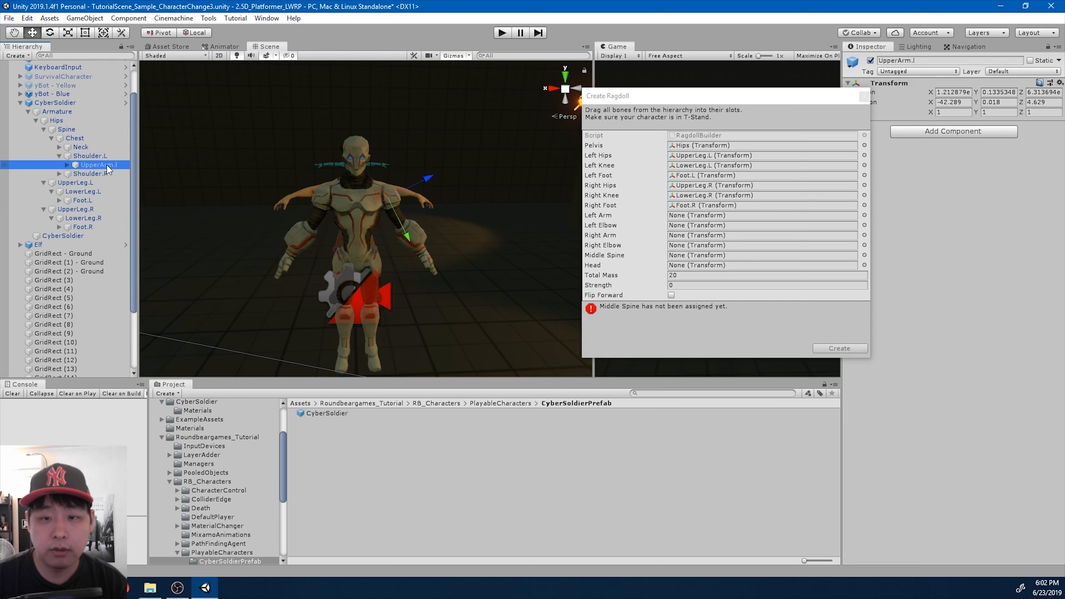
pyautogui.click(67, 165)
pyautogui.moveTo(109, 167); pyautogui.dragTo(683, 216)
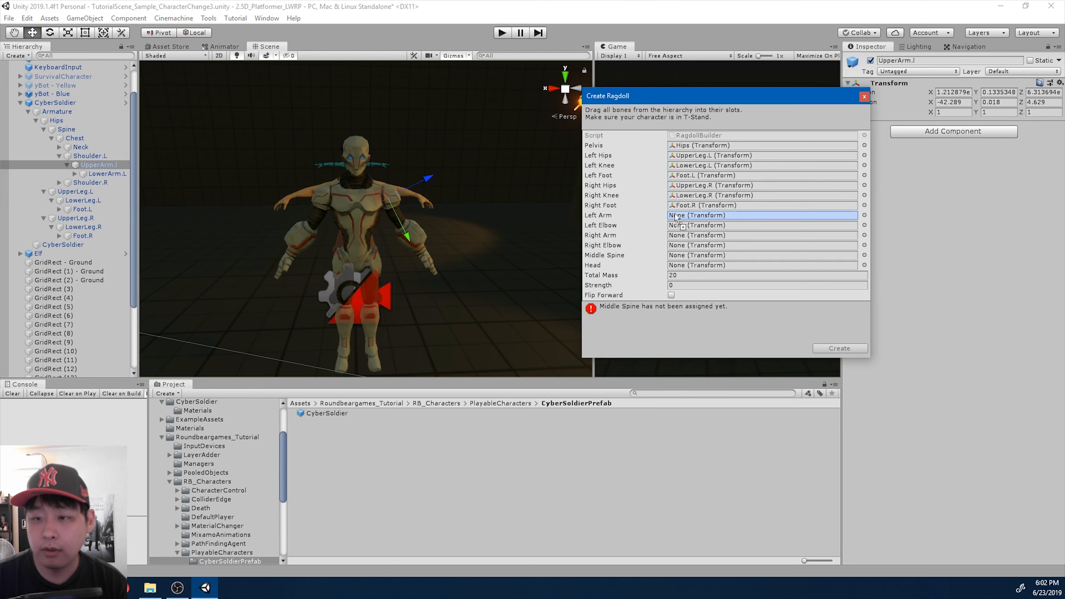
pyautogui.click(100, 173)
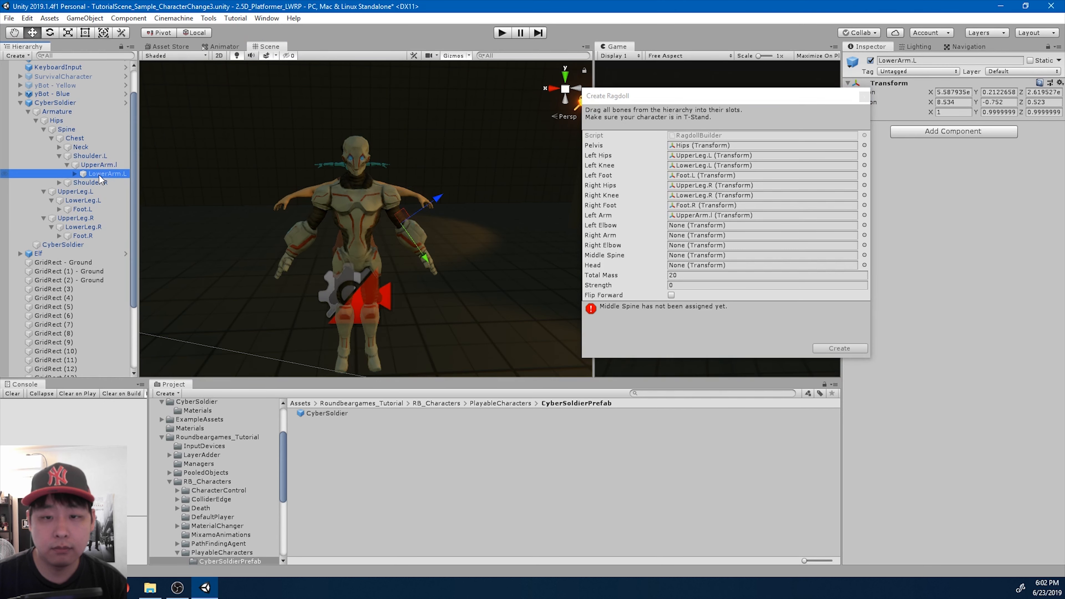
pyautogui.moveTo(101, 174); pyautogui.dragTo(672, 227)
# - Expand Shoulder.R and assign UpperArm.r as the ragdoll's Right Arm and LowerArm.R as its Right Elbow
pyautogui.click(59, 182)
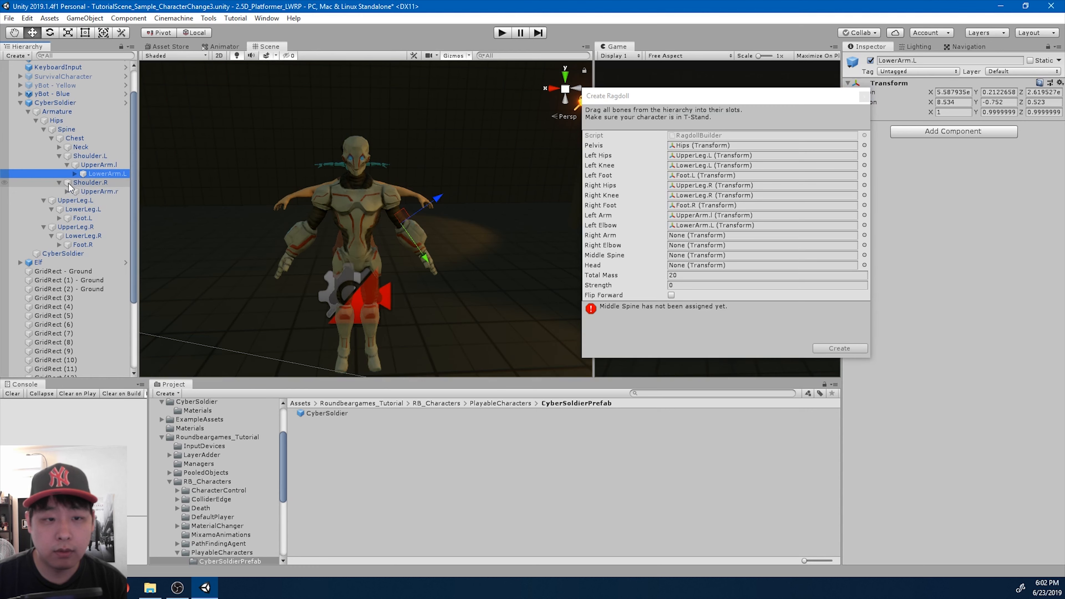
pyautogui.click(68, 192)
pyautogui.moveTo(107, 191); pyautogui.dragTo(691, 238)
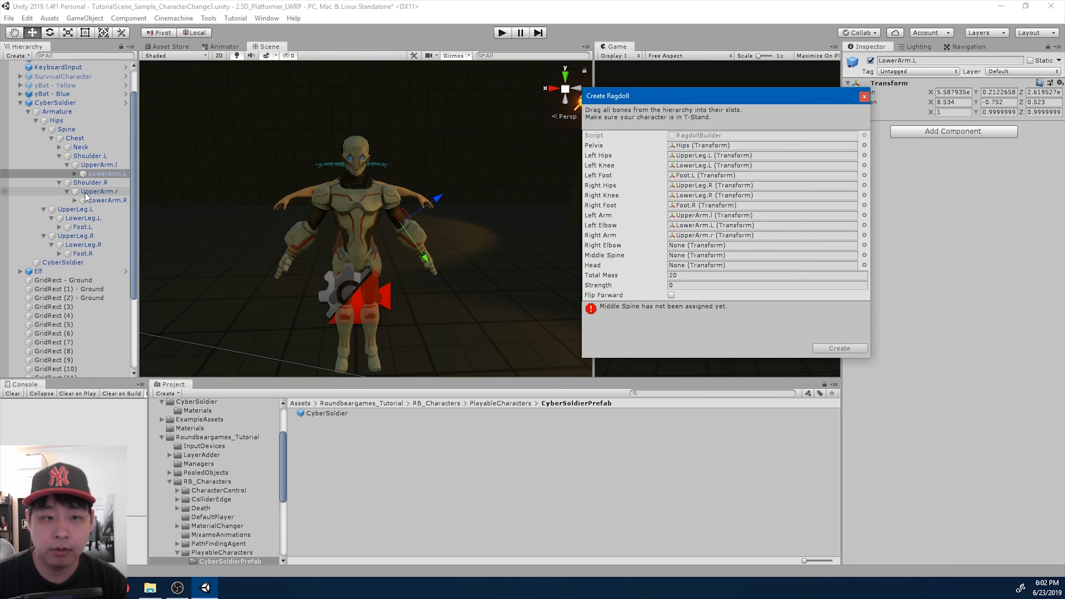
pyautogui.moveTo(102, 199); pyautogui.dragTo(692, 246)
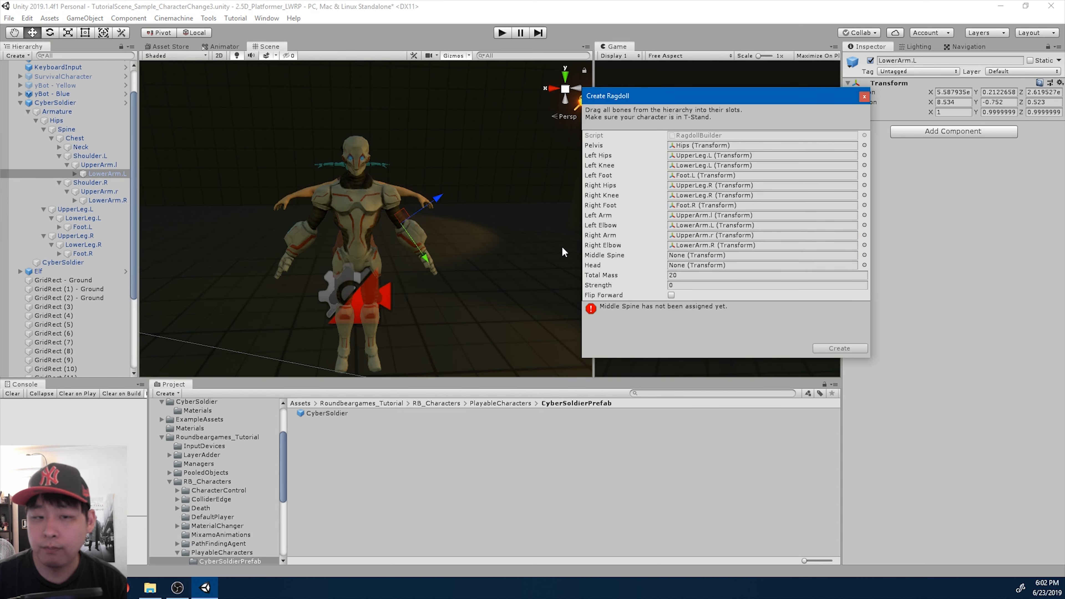
# - Assign Spine as the Middle Spine and the Head bone under Neck as the Head, and create the ragdoll
pyautogui.click(84, 132)
pyautogui.click(85, 138)
pyautogui.moveTo(80, 133); pyautogui.dragTo(696, 256)
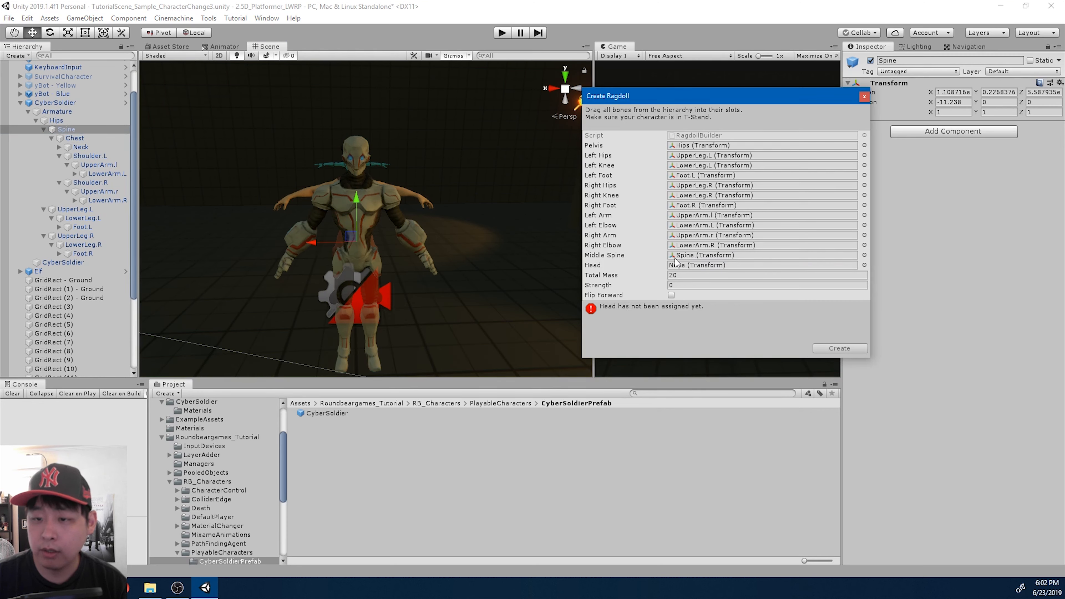
pyautogui.click(59, 146)
pyautogui.moveTo(88, 156); pyautogui.dragTo(699, 269)
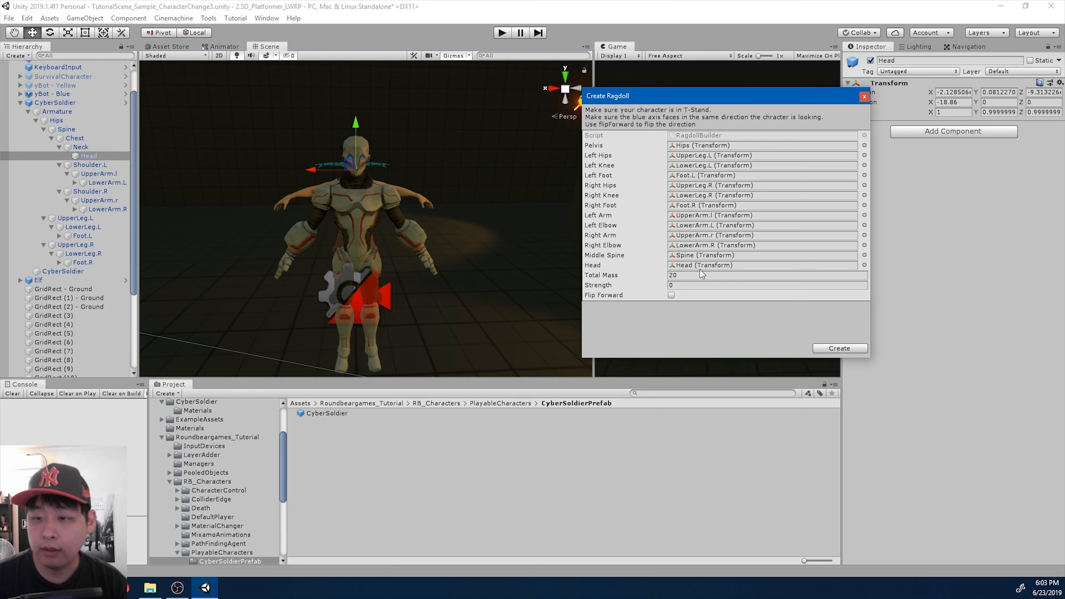
pyautogui.click(835, 351)
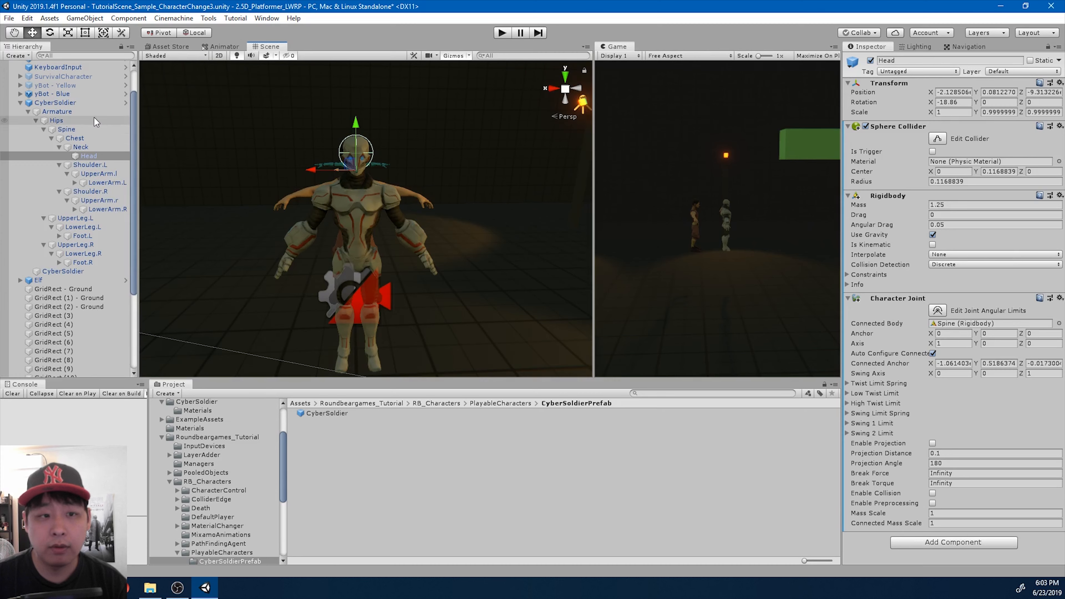
# - Select CyberSoldier and examine the generated ragdoll colliders up close around the body, legs and left forearm
pyautogui.click(77, 104)
pyautogui.scroll(5, 466, 258)
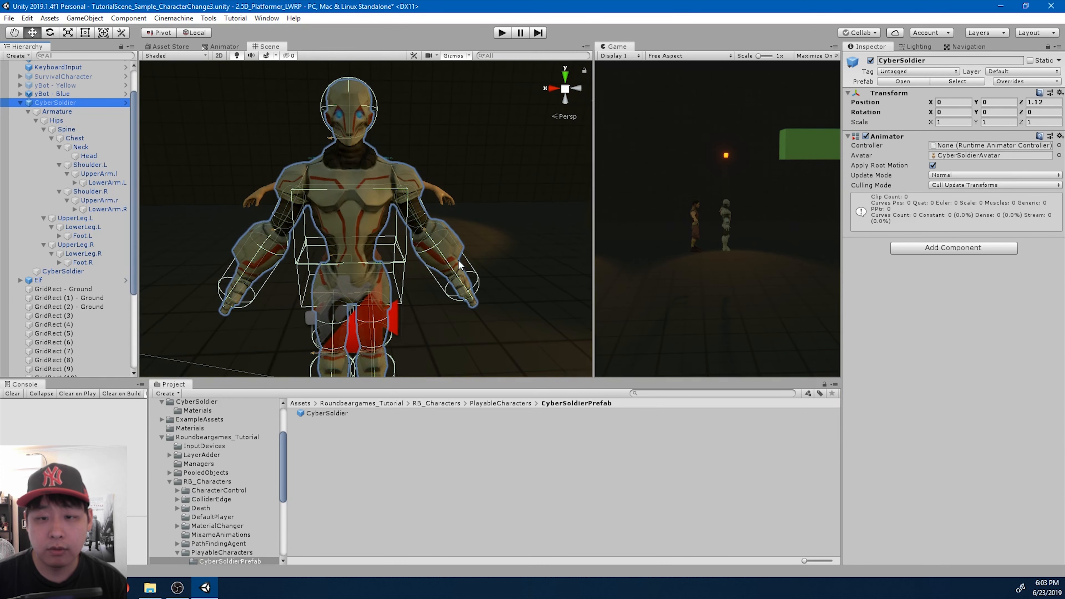
pyautogui.moveTo(462, 309); pyautogui.dragTo(454, 240, button='middle')
pyautogui.moveTo(503, 157); pyautogui.dragTo(429, 222, button='middle')
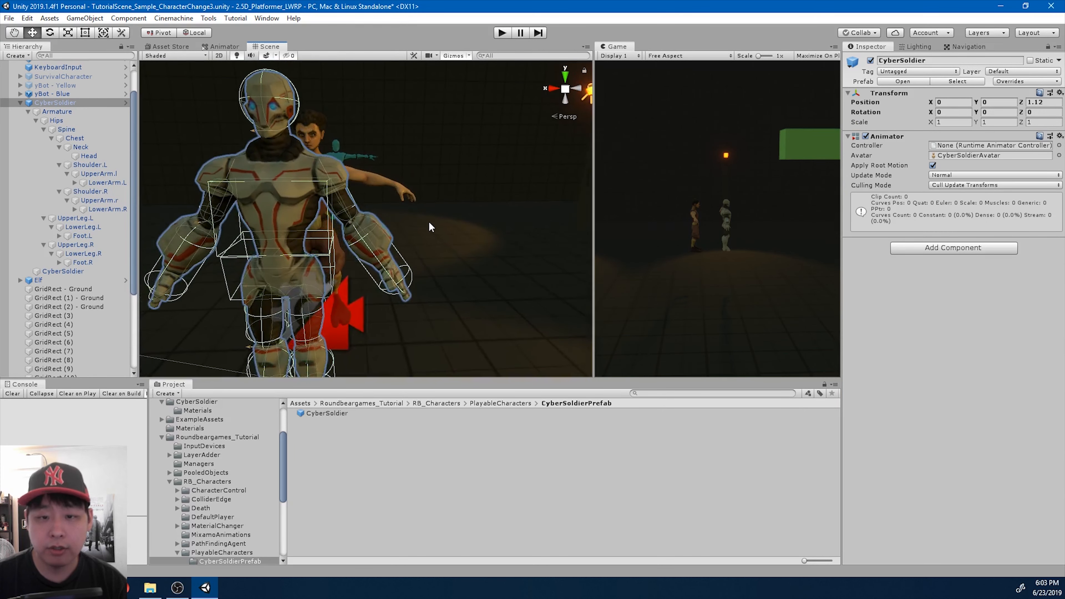
pyautogui.scroll(6, 439, 251)
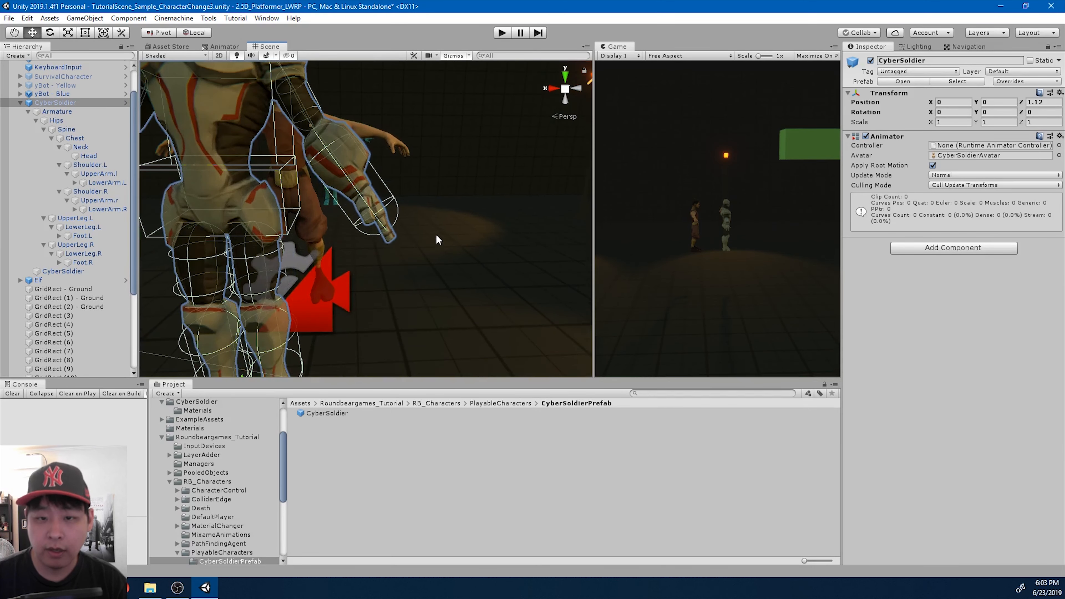
pyautogui.moveTo(426, 191); pyautogui.dragTo(429, 202, button='middle')
pyautogui.scroll(-2, 429, 203)
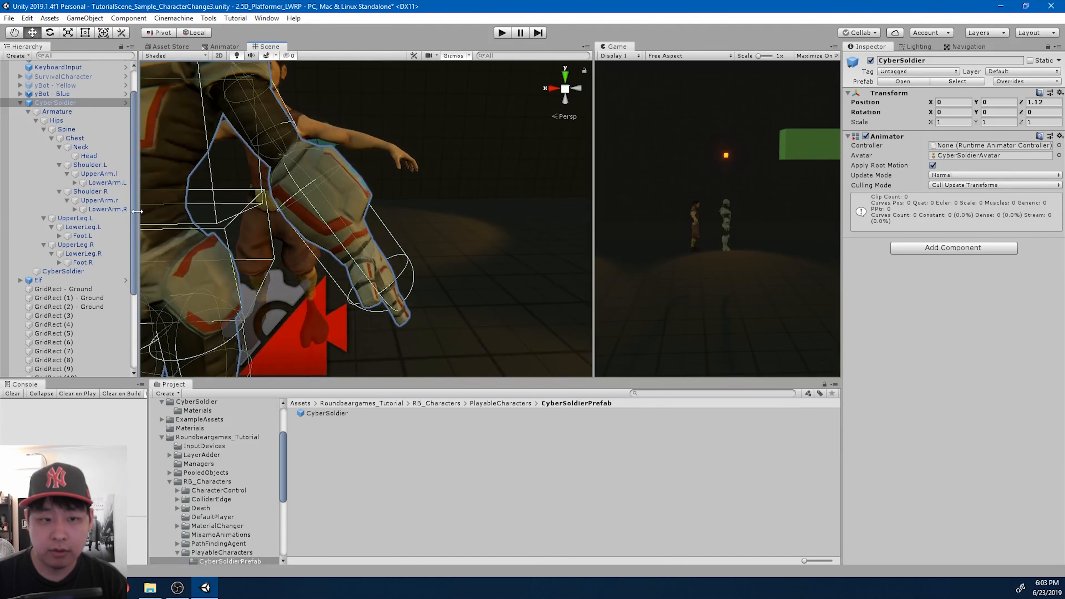
# - Inspect the capsule colliders on UpperArm.r and LowerArm.R, and expand LowerArm.R to its hand bone
pyautogui.click(101, 207)
pyautogui.click(100, 200)
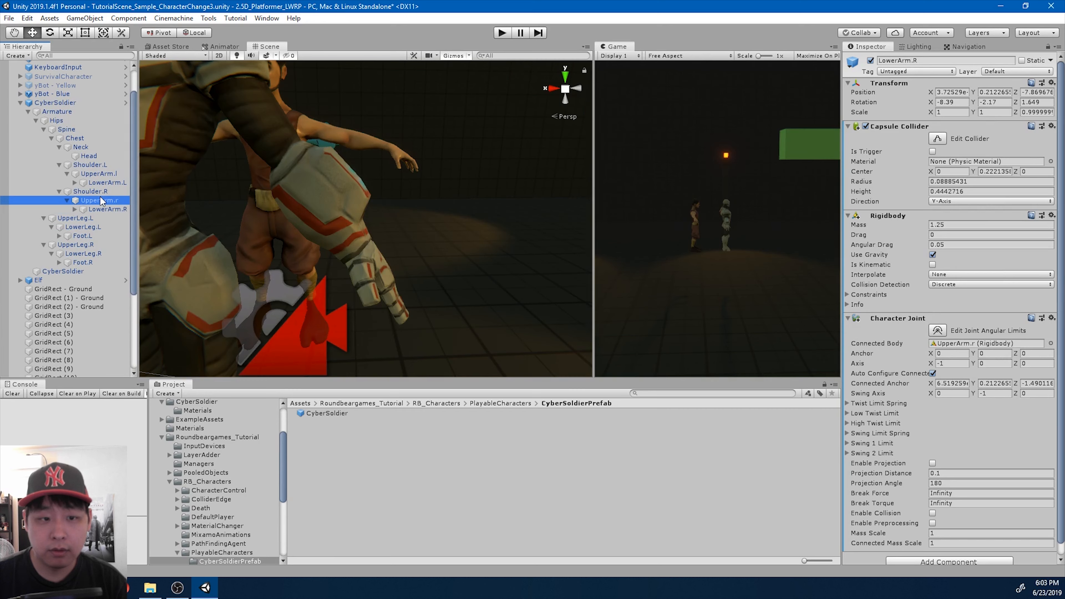
pyautogui.click(72, 103)
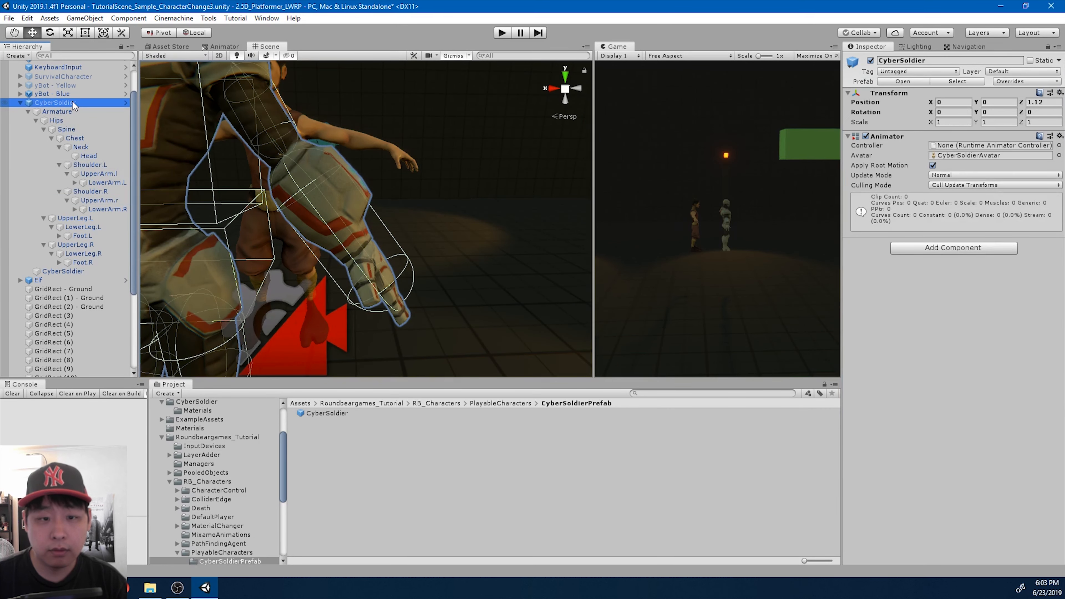
pyautogui.click(103, 209)
pyautogui.click(74, 209)
pyautogui.click(99, 201)
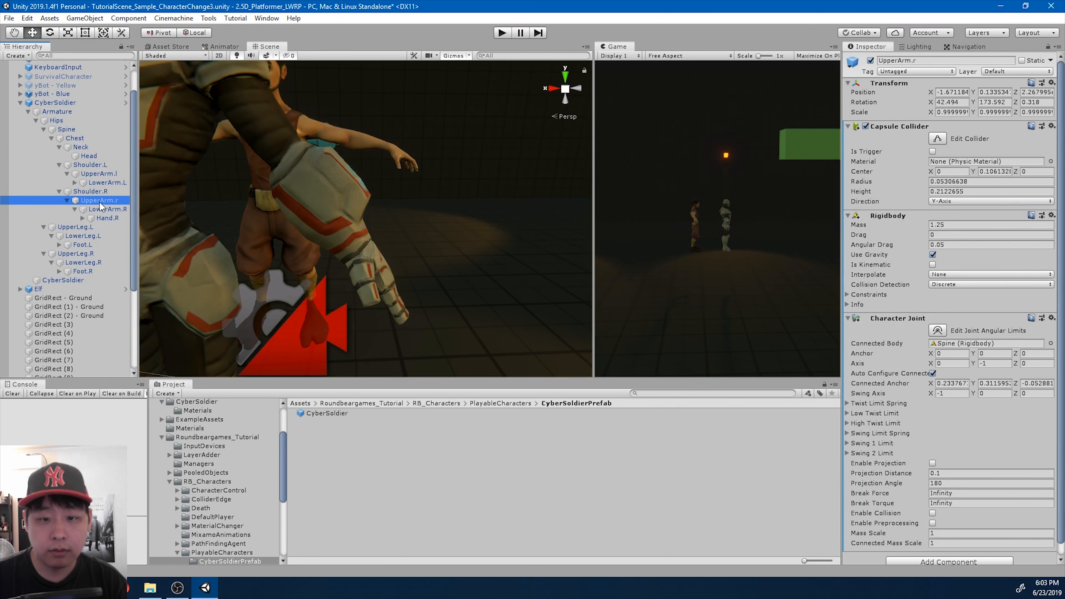
pyautogui.doubleClick(102, 209)
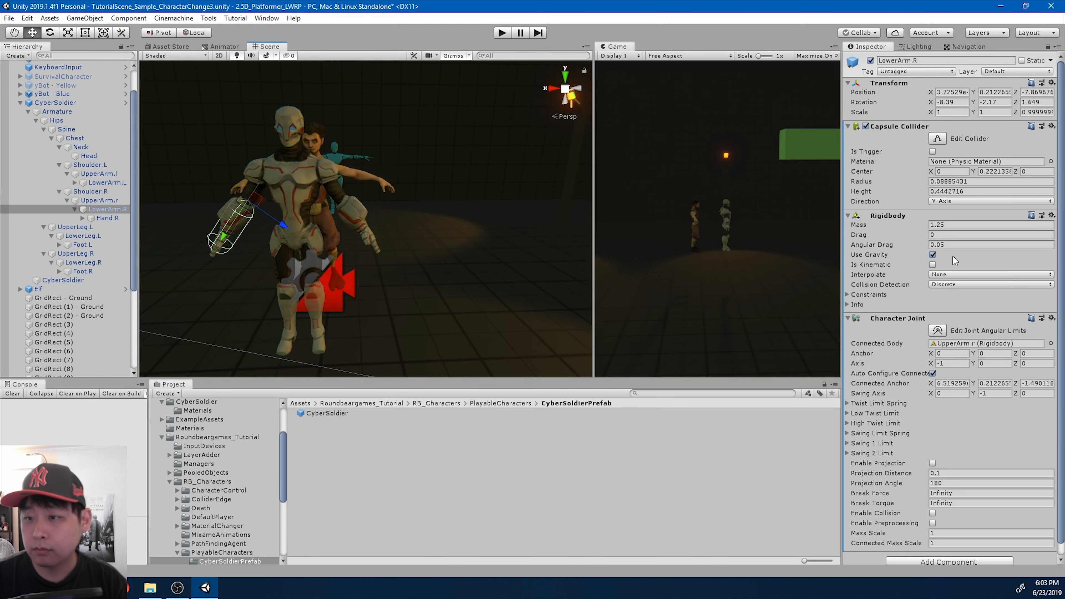
pyautogui.scroll(-1, 955, 260)
pyautogui.scroll(1, 956, 262)
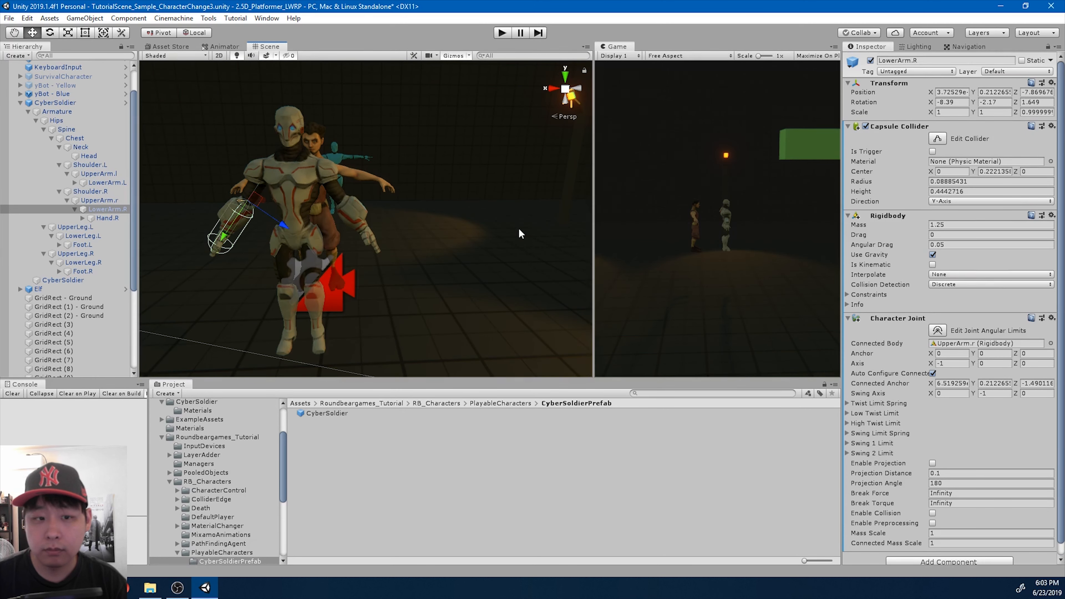
# - Set LowerArm.L's capsule collider to radius 0.05, height 0.25 and center Y 0.15, and check its fit on CyberSoldier
pyautogui.click(106, 183)
pyautogui.press('f')
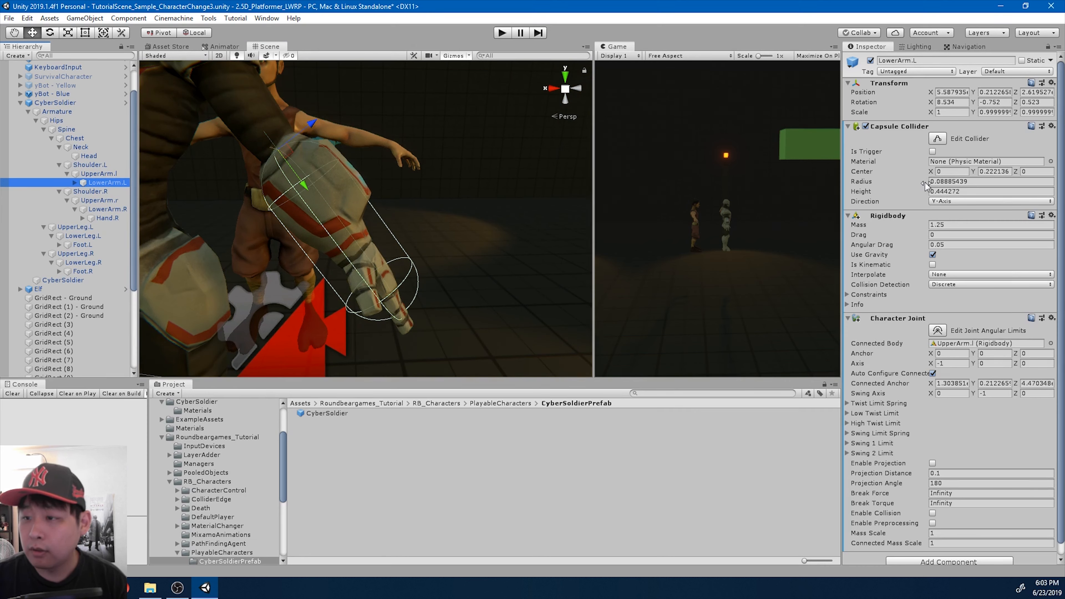
pyautogui.moveTo(925, 186); pyautogui.dragTo(922, 184)
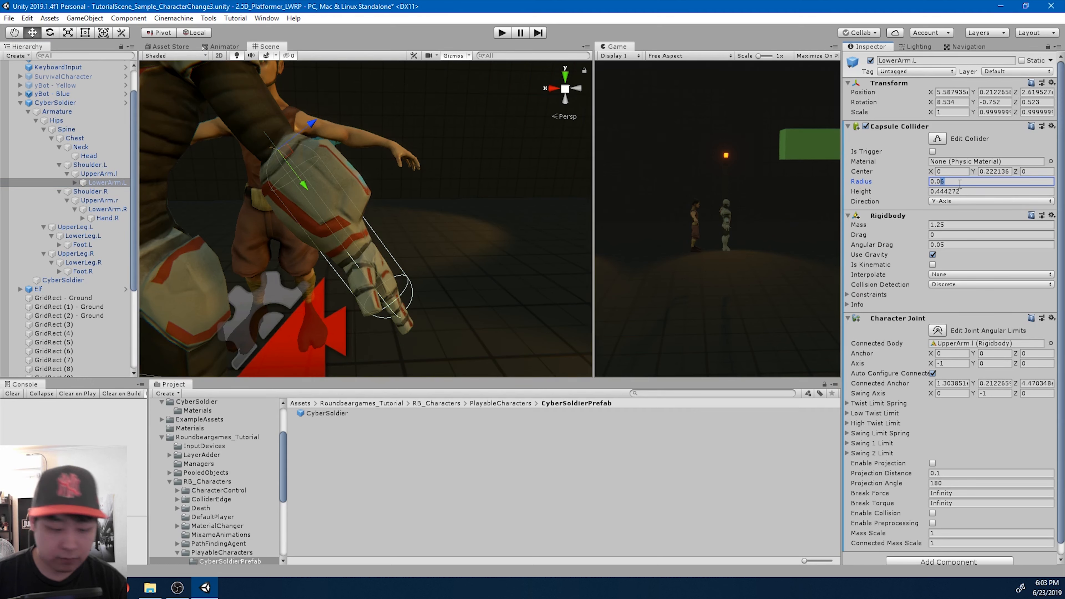
pyautogui.write('0.05')
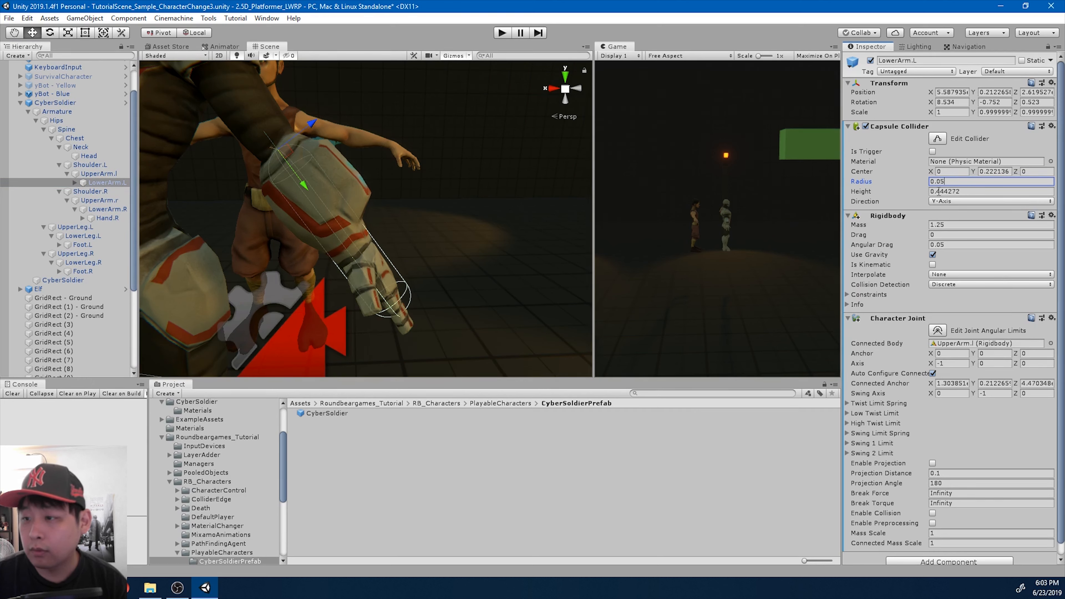
pyautogui.click(938, 192)
pyautogui.write('0.3')
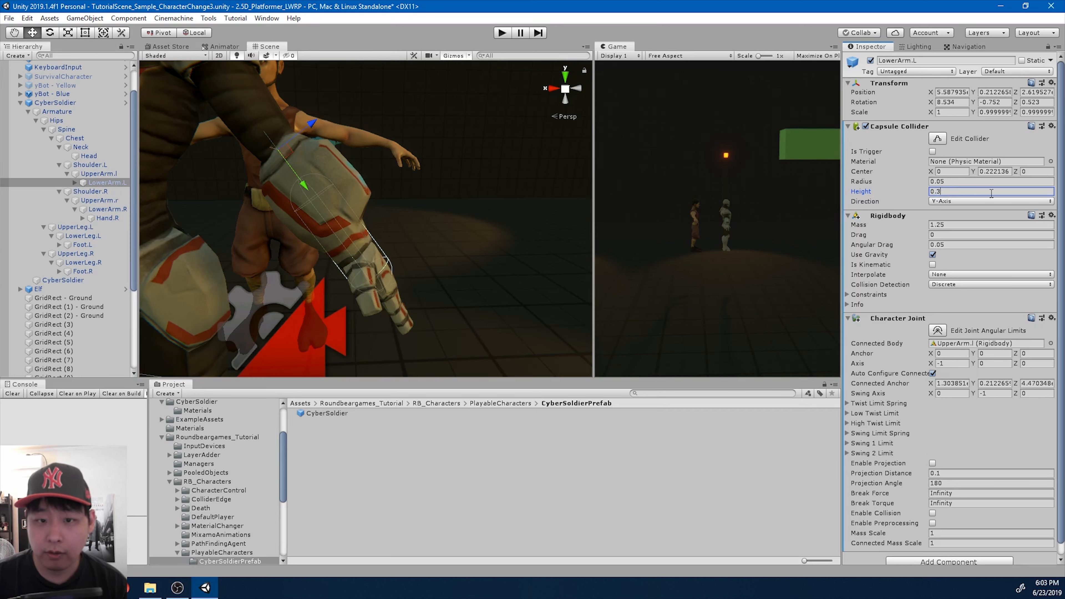
pyautogui.write('0.25')
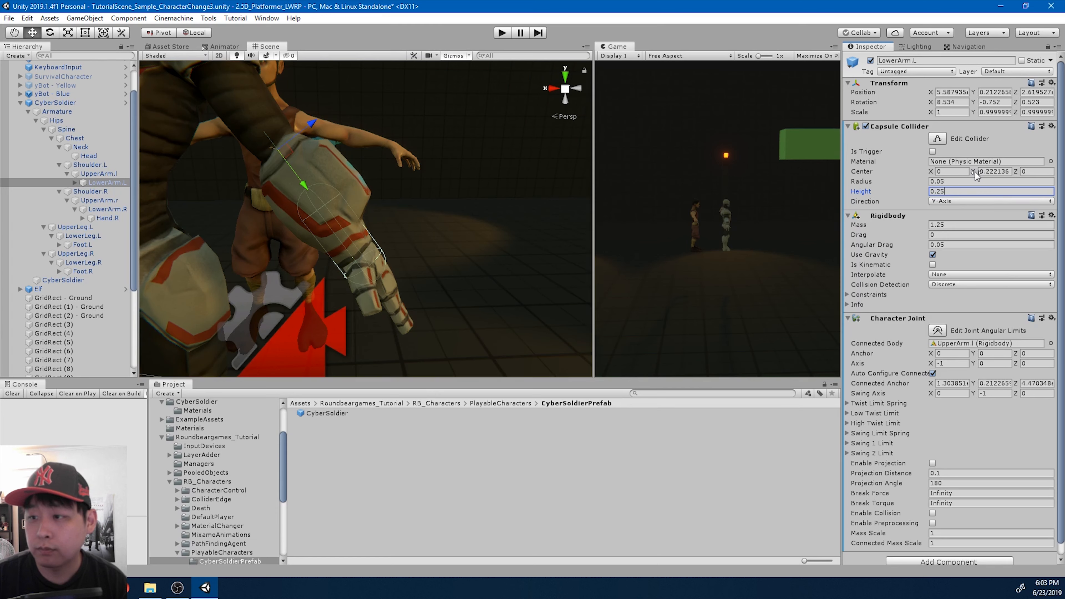
pyautogui.click(990, 172)
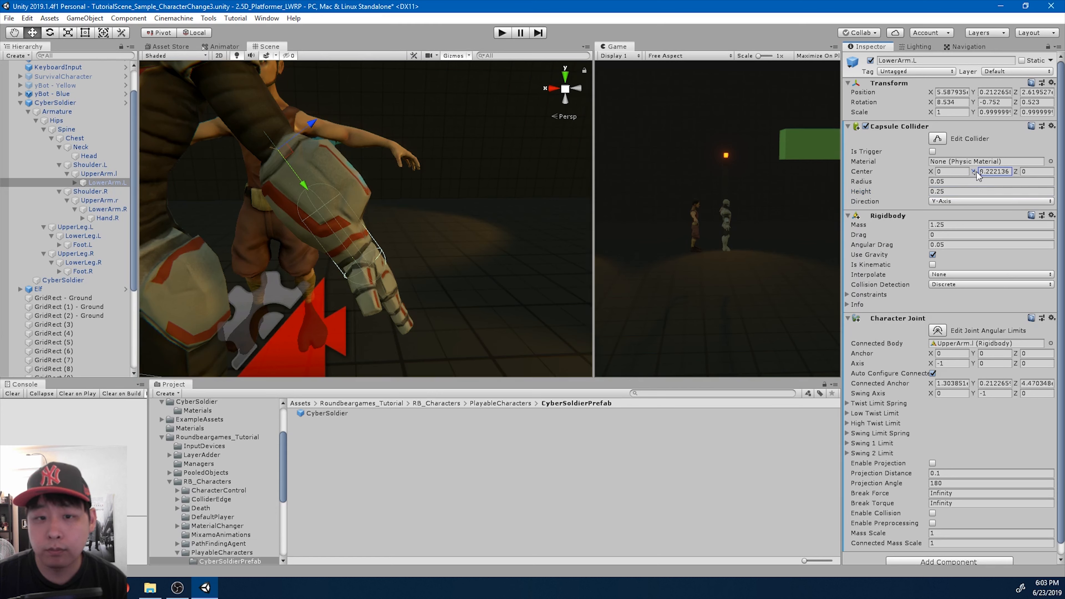
pyautogui.write('0.12')
pyautogui.moveTo(976, 172); pyautogui.dragTo(976, 172)
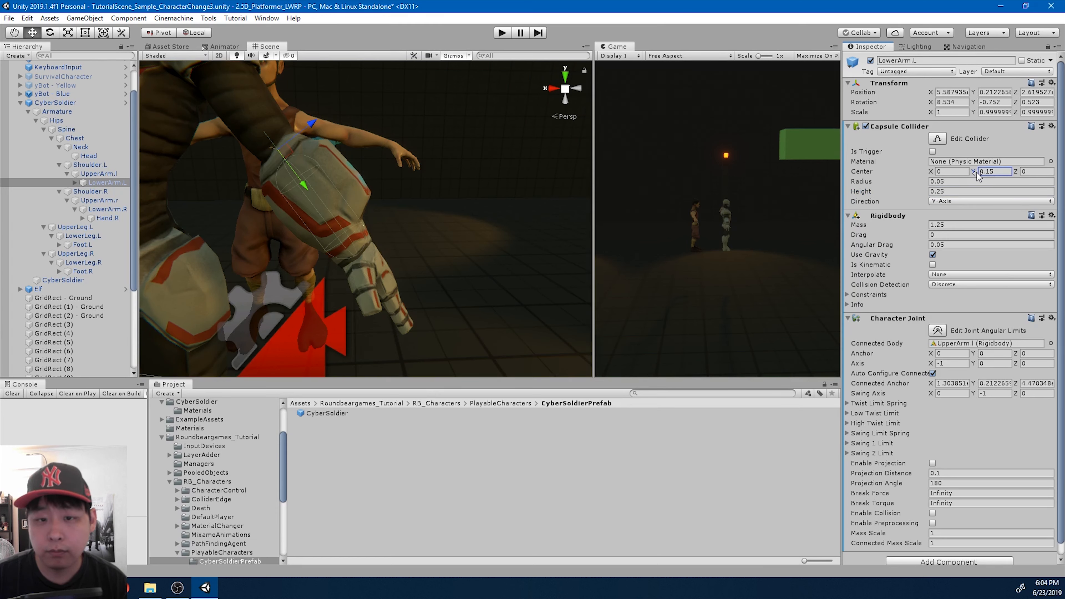
pyautogui.click(79, 104)
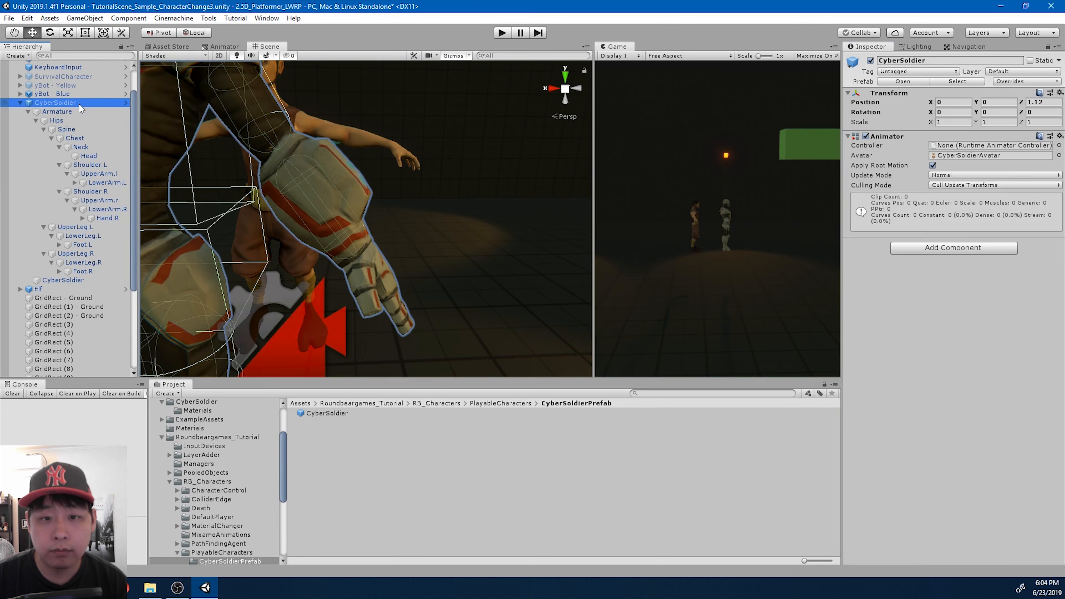
# - Expand LowerArm.L in the CyberSoldier skeleton and add a Sphere Collider to its Hand.L bone
pyautogui.click(107, 207)
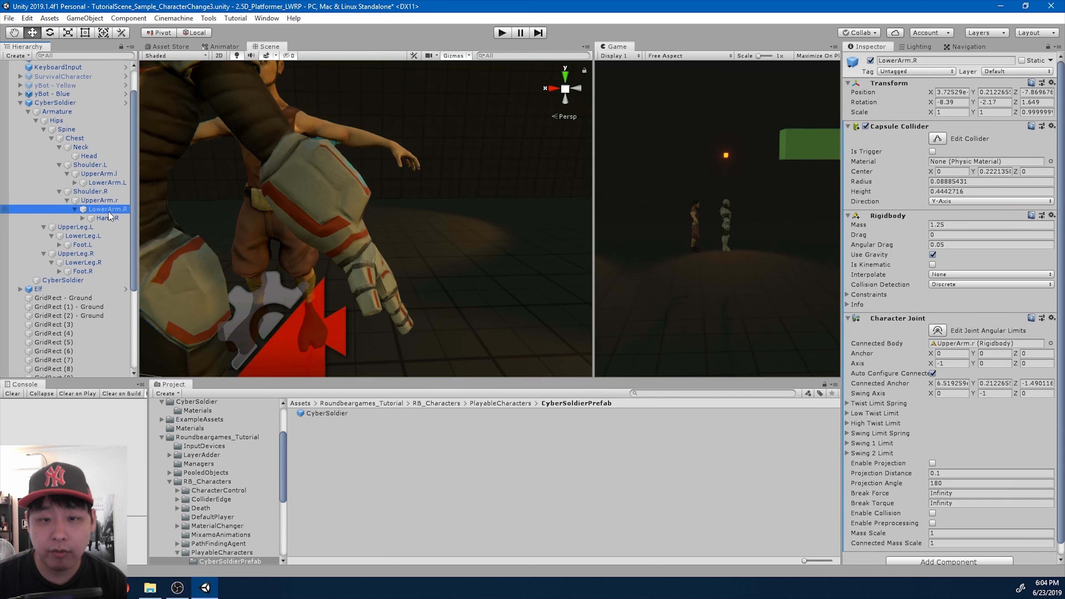
pyautogui.scroll(2, 105, 168)
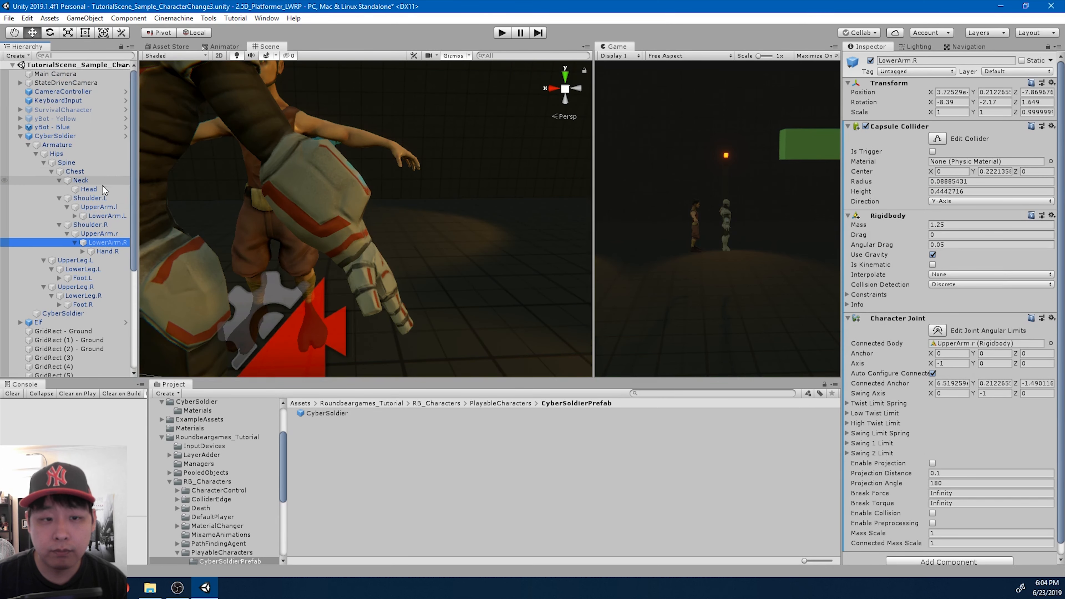
pyautogui.click(101, 207)
pyautogui.click(105, 218)
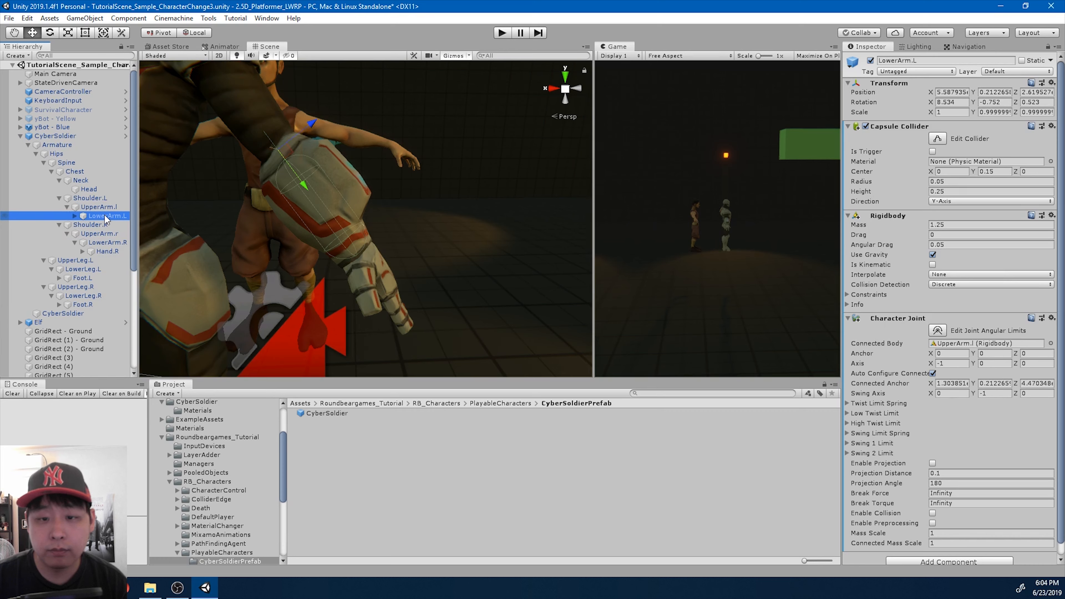
pyautogui.press('Right')
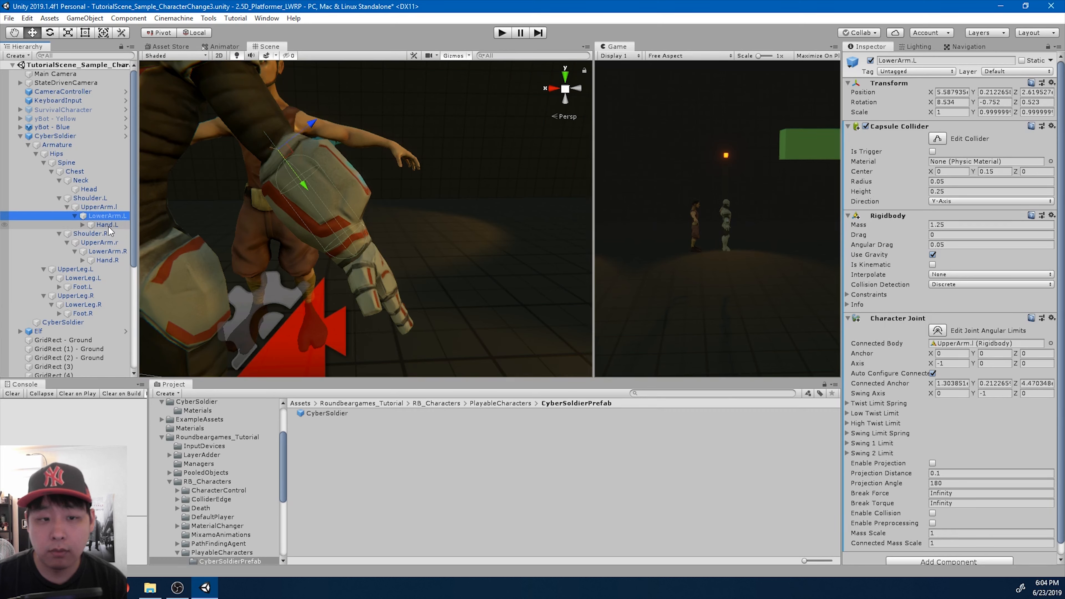
pyautogui.moveTo(135, 226); pyautogui.dragTo(171, 229)
pyautogui.click(138, 226)
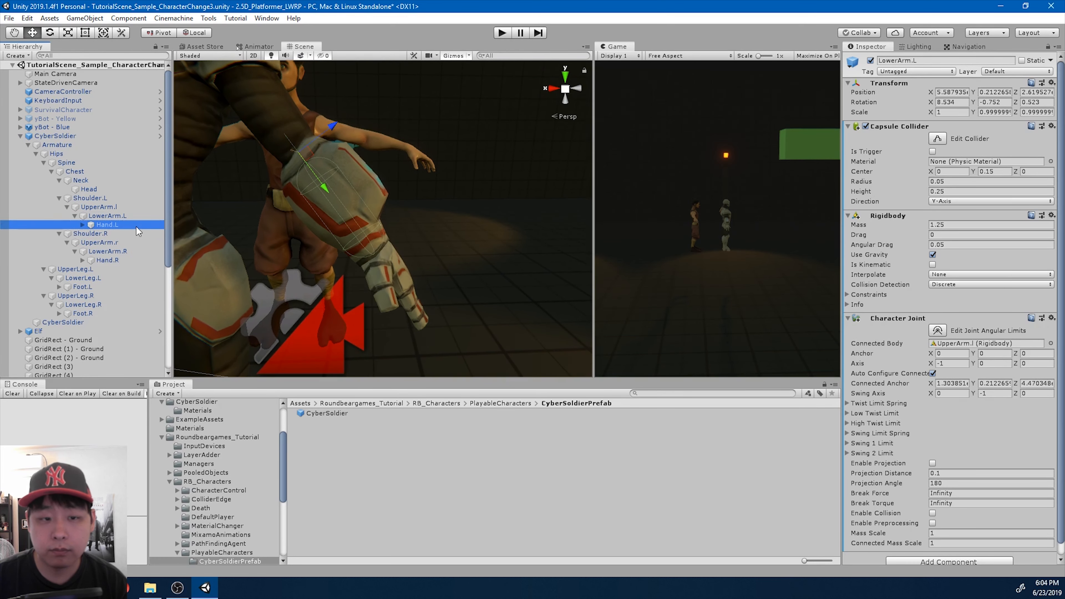
pyautogui.click(944, 131)
pyautogui.write('sphere')
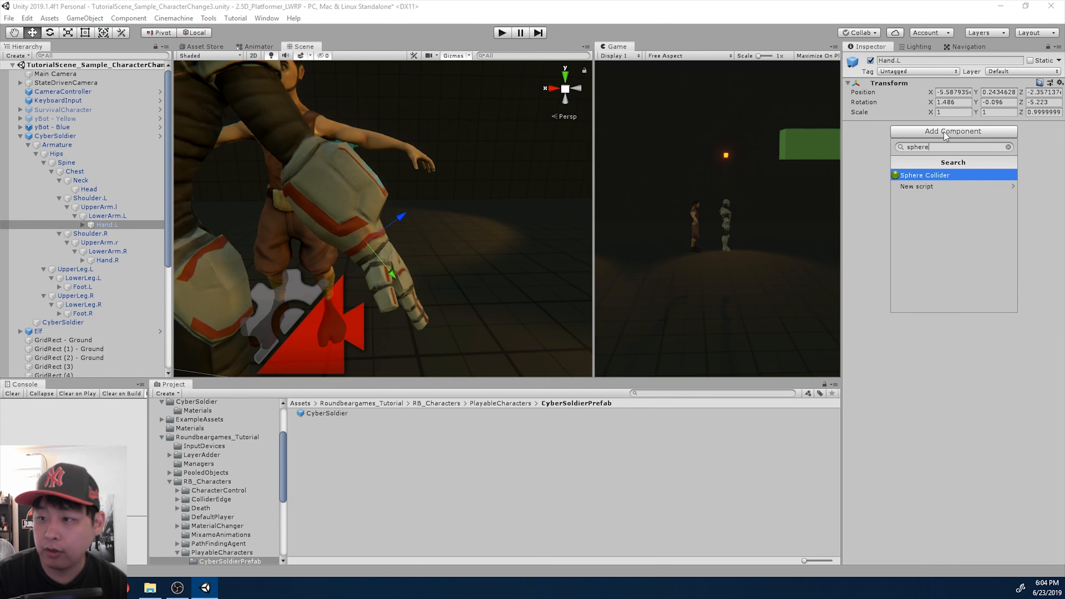
pyautogui.press('Return')
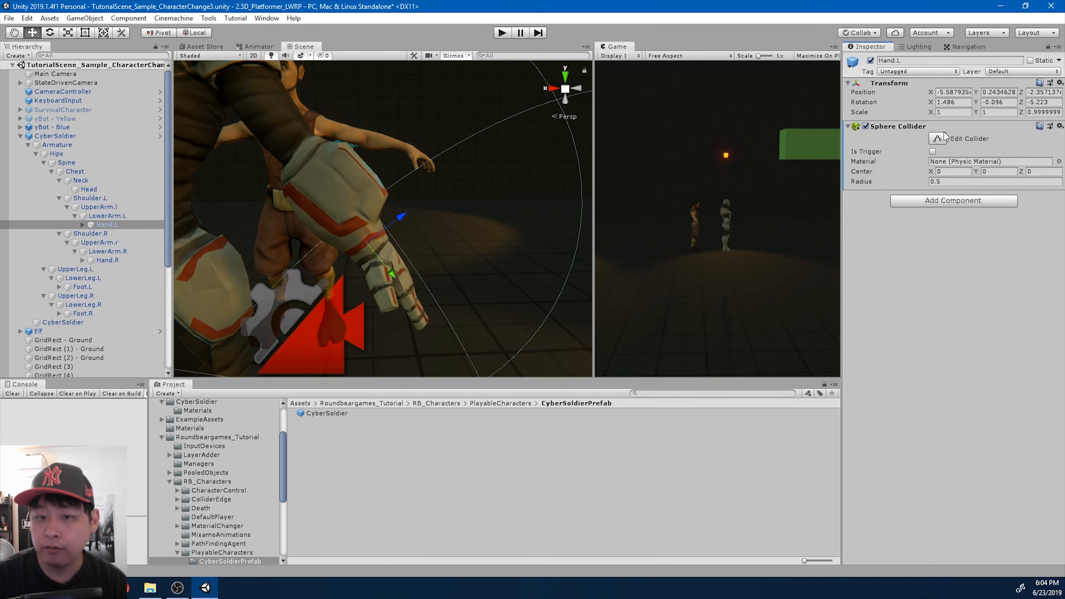
# - Add a Rigidbody component to Hand.L
pyautogui.click(939, 203)
pyautogui.press('BackSpace')
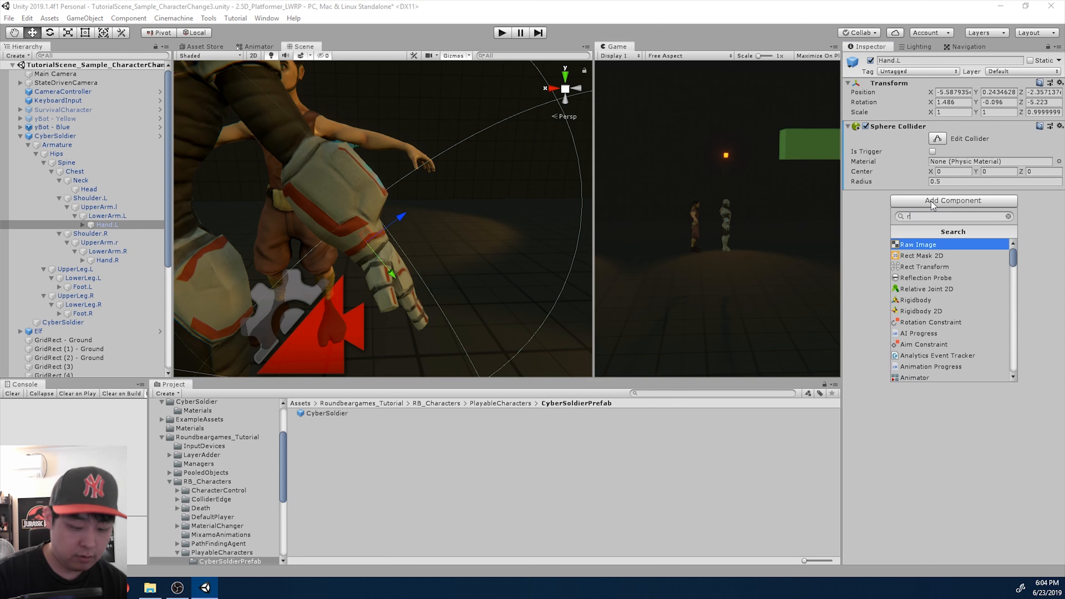
pyautogui.write('rigid')
pyautogui.press('Return')
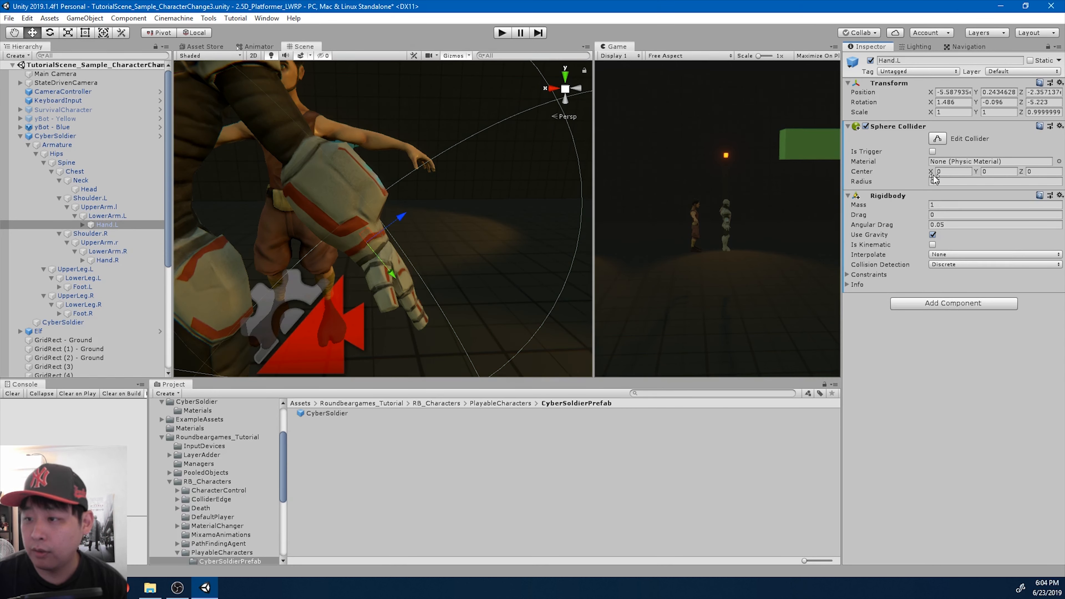
# - Set Hand.L's sphere collider to radius 0.08 and center Y 0.13, checking its fit on CyberSoldier
pyautogui.moveTo(937, 183); pyautogui.dragTo(967, 184)
pyautogui.write('15')
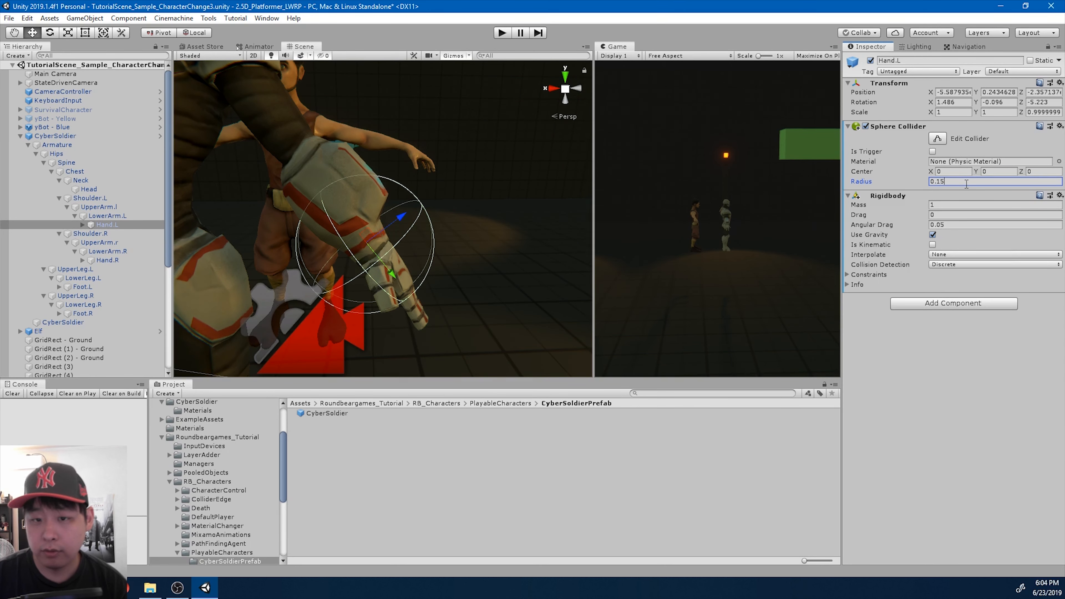
pyautogui.moveTo(937, 183); pyautogui.dragTo(982, 173)
pyautogui.write('08')
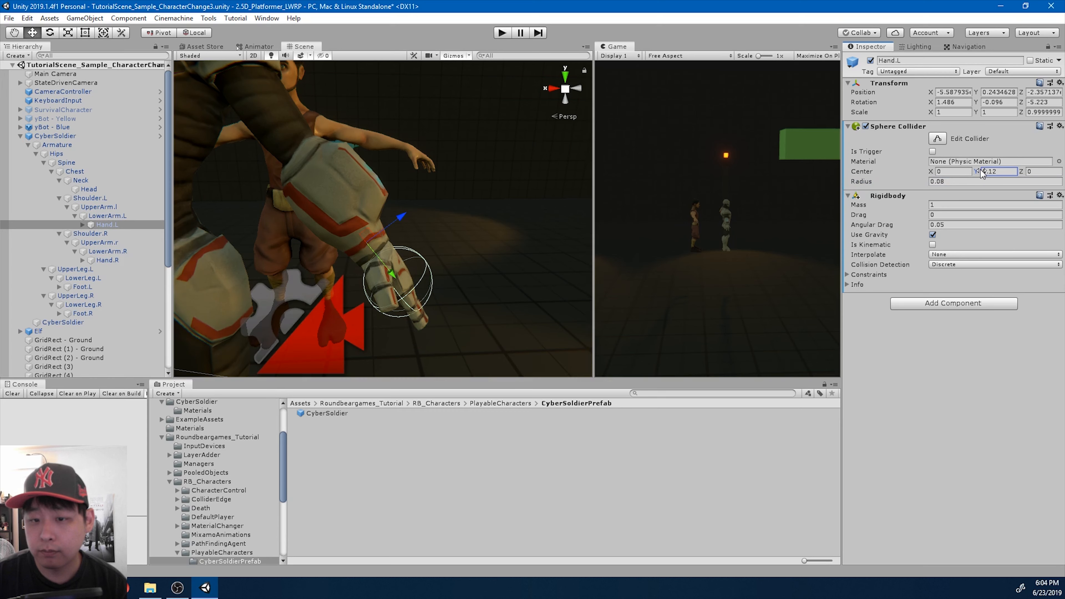
pyautogui.click(97, 136)
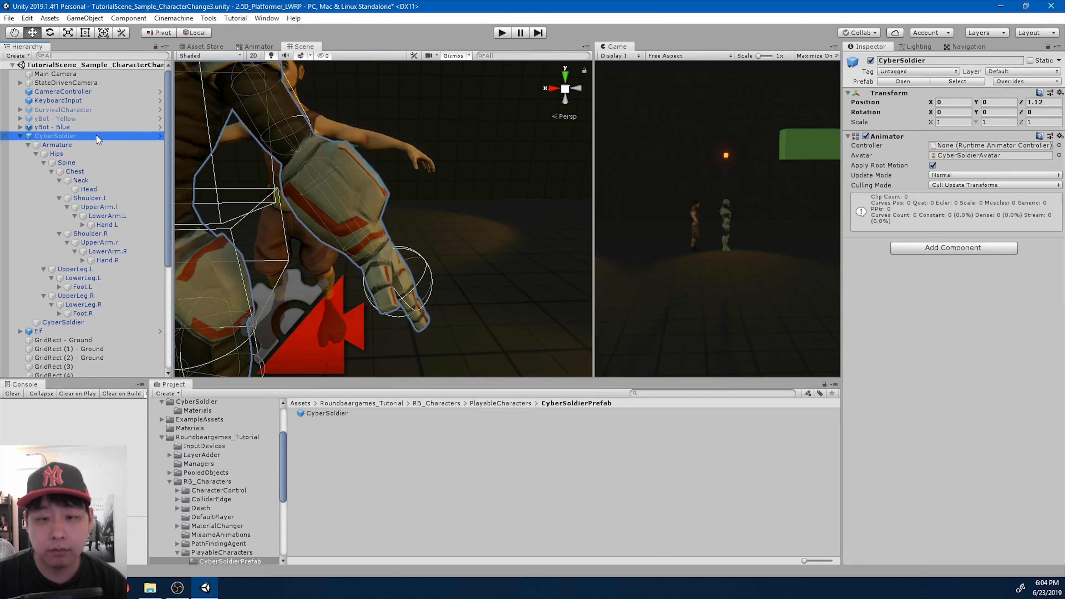
pyautogui.click(110, 225)
pyautogui.moveTo(993, 173); pyautogui.dragTo(1004, 173)
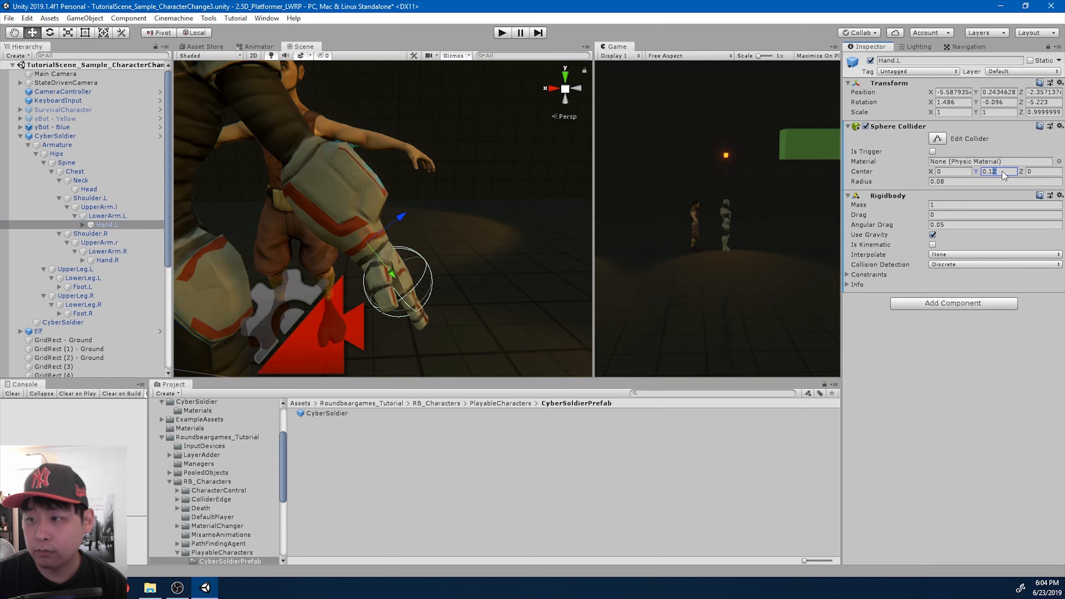
pyautogui.write('3')
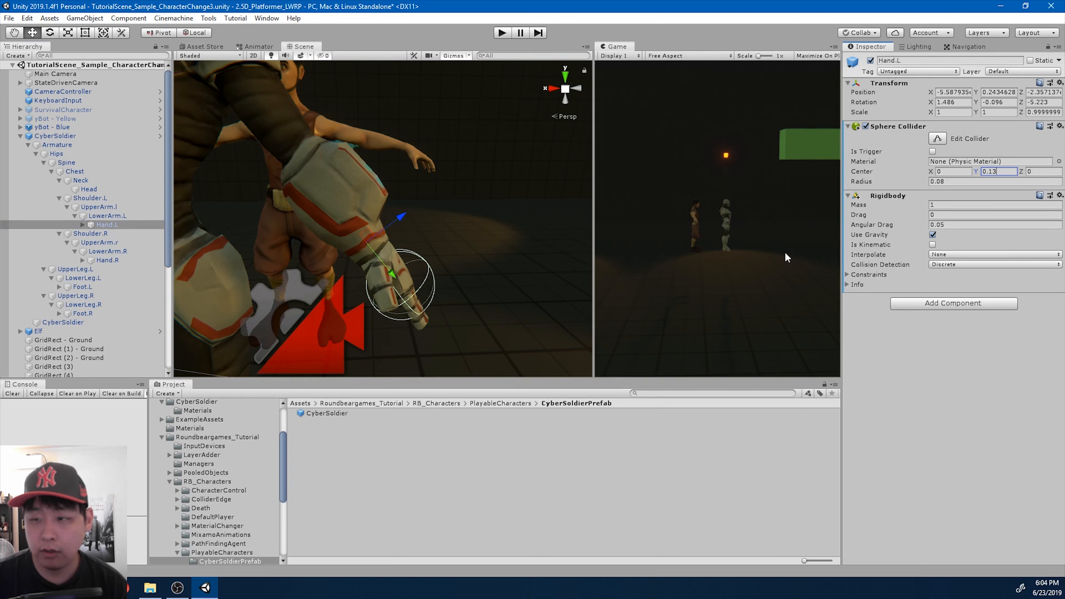
# - Copy LowerArm.L's Character Joint to Hand.L as a new component and set its Connected Body to LowerArm.L
pyautogui.click(109, 216)
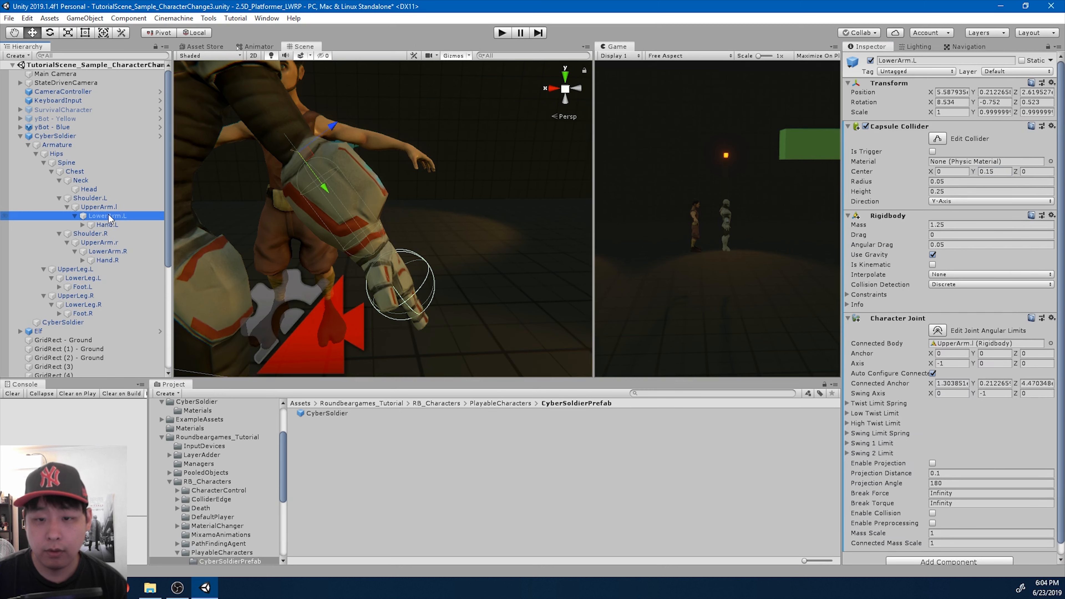
pyautogui.scroll(-1, 923, 252)
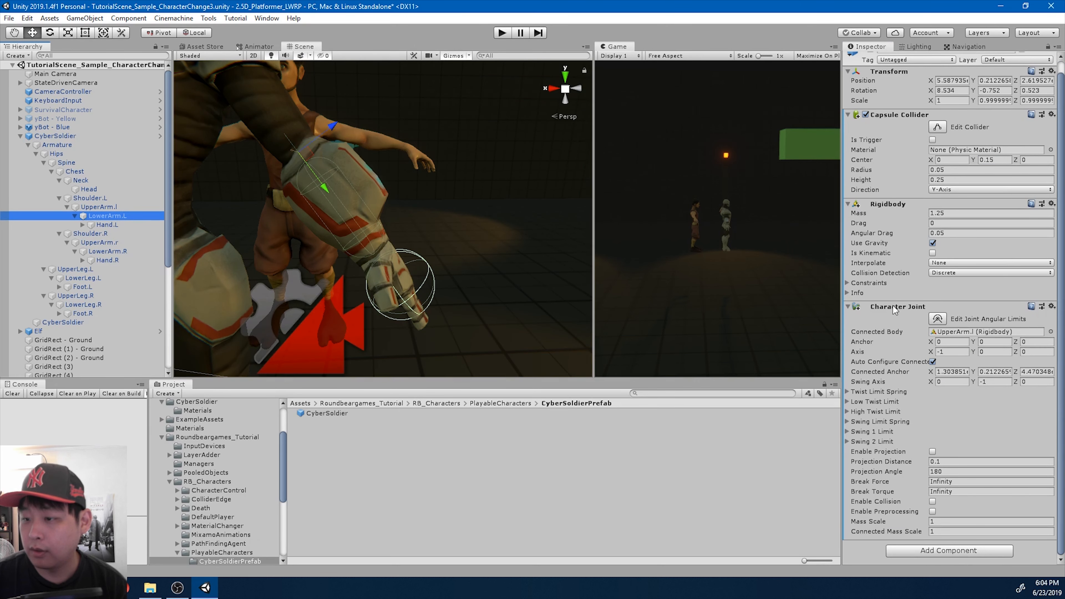
pyautogui.rightClick(893, 306)
pyautogui.click(937, 377)
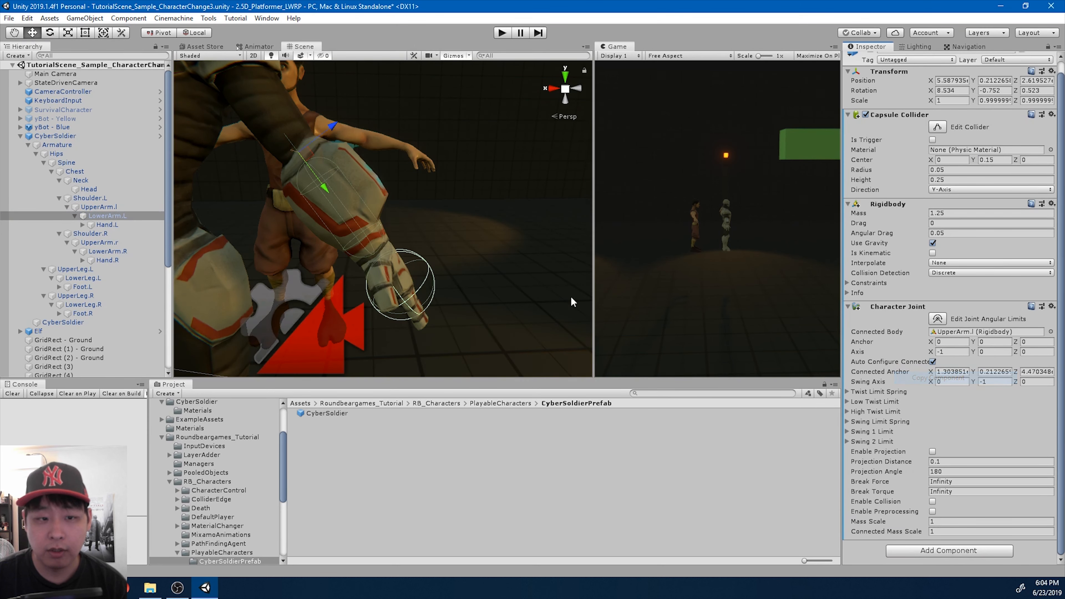
pyautogui.click(108, 225)
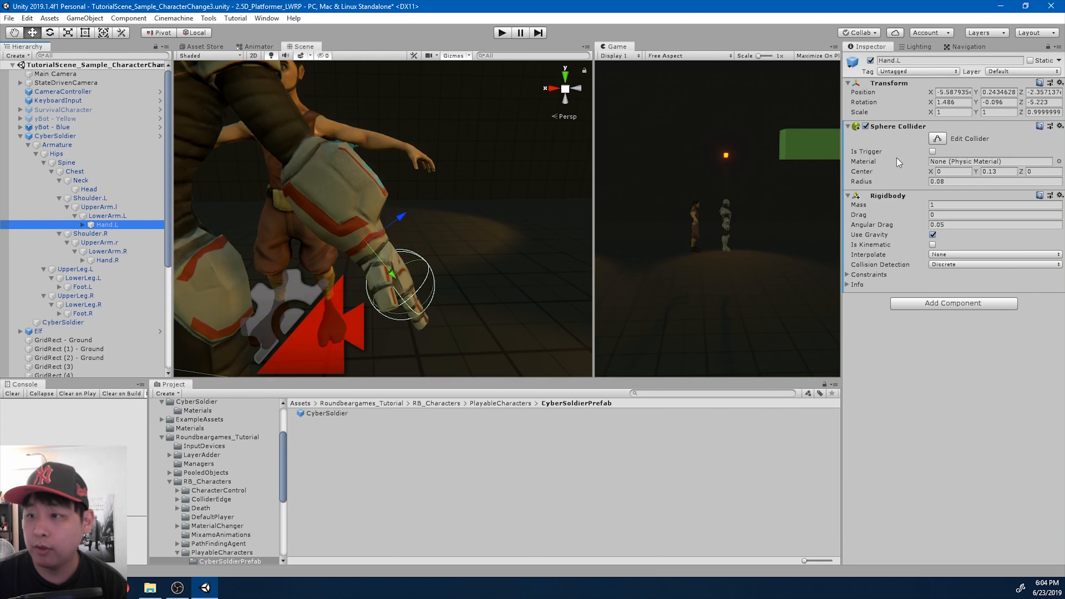
pyautogui.rightClick(881, 86)
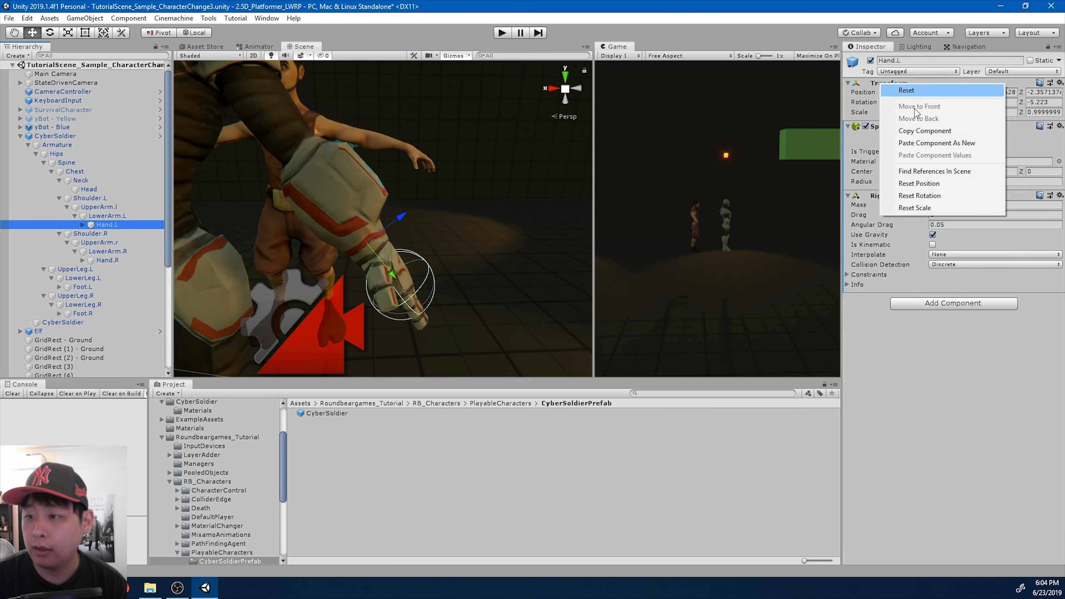
pyautogui.click(951, 144)
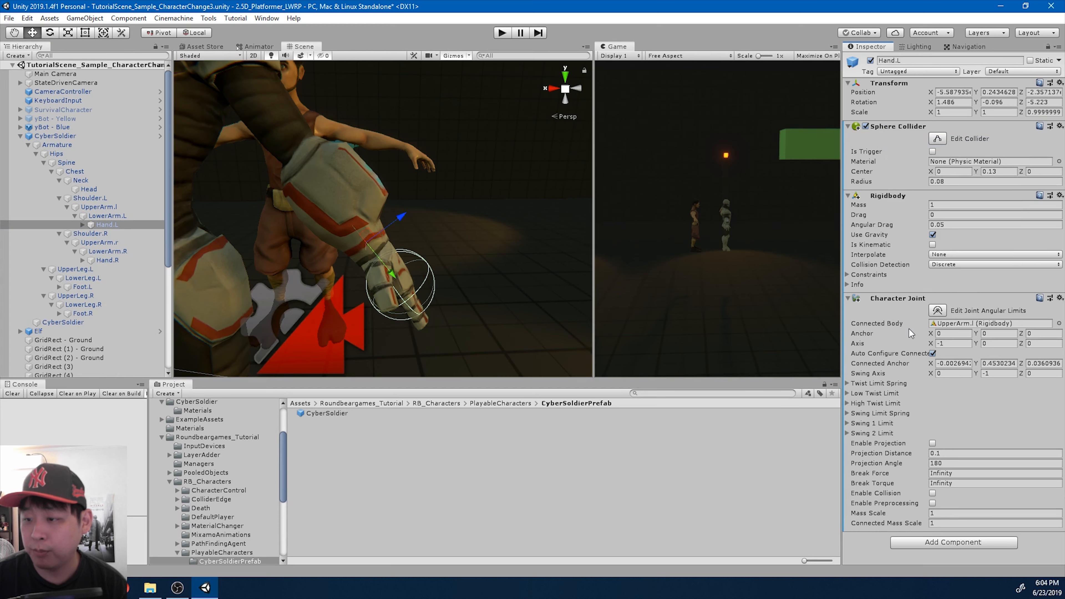
pyautogui.moveTo(105, 217); pyautogui.dragTo(959, 328)
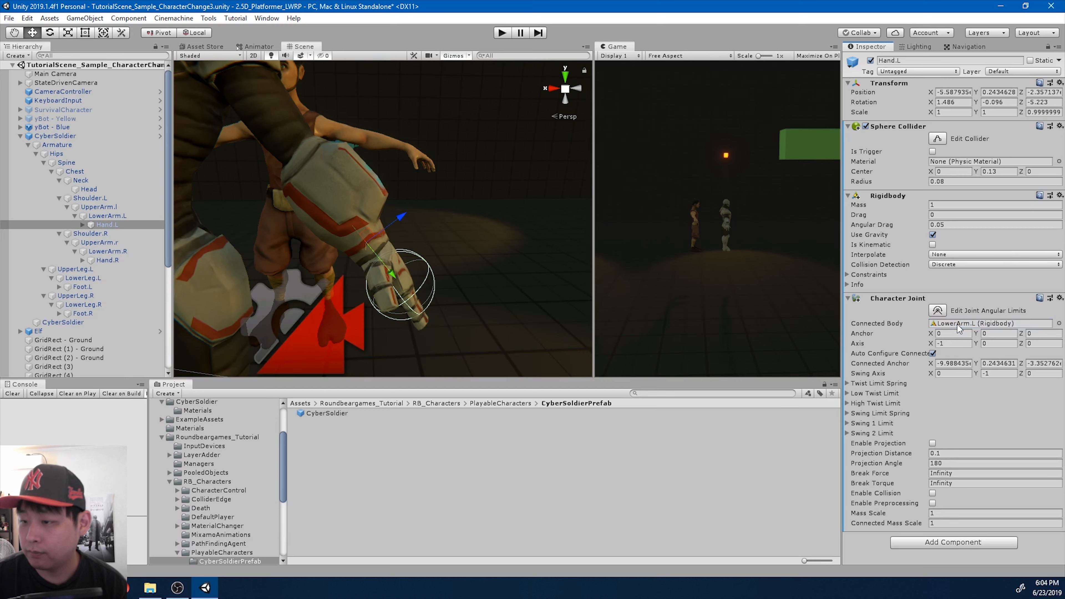
# - Copy LowerArm.L's Capsule Collider and paste its values onto LowerArm.R's Capsule Collider
pyautogui.click(108, 216)
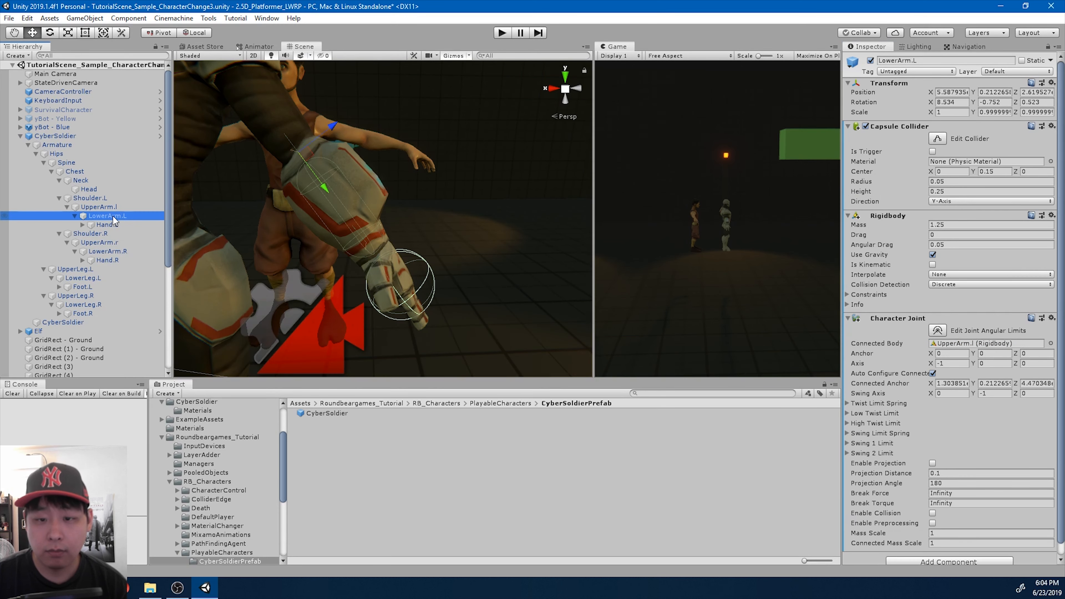
pyautogui.rightClick(895, 130)
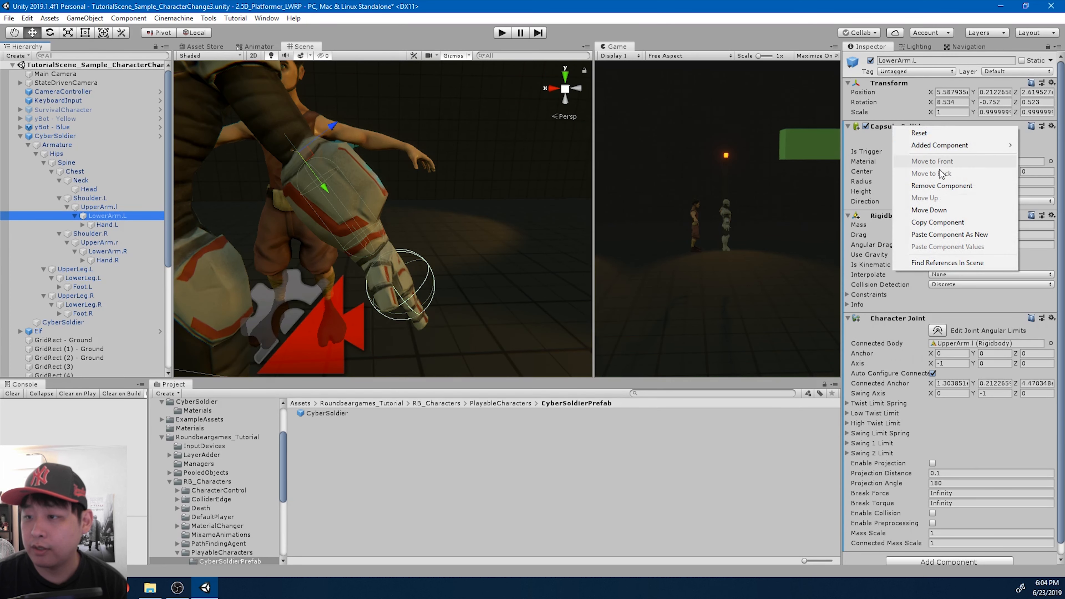
pyautogui.click(947, 225)
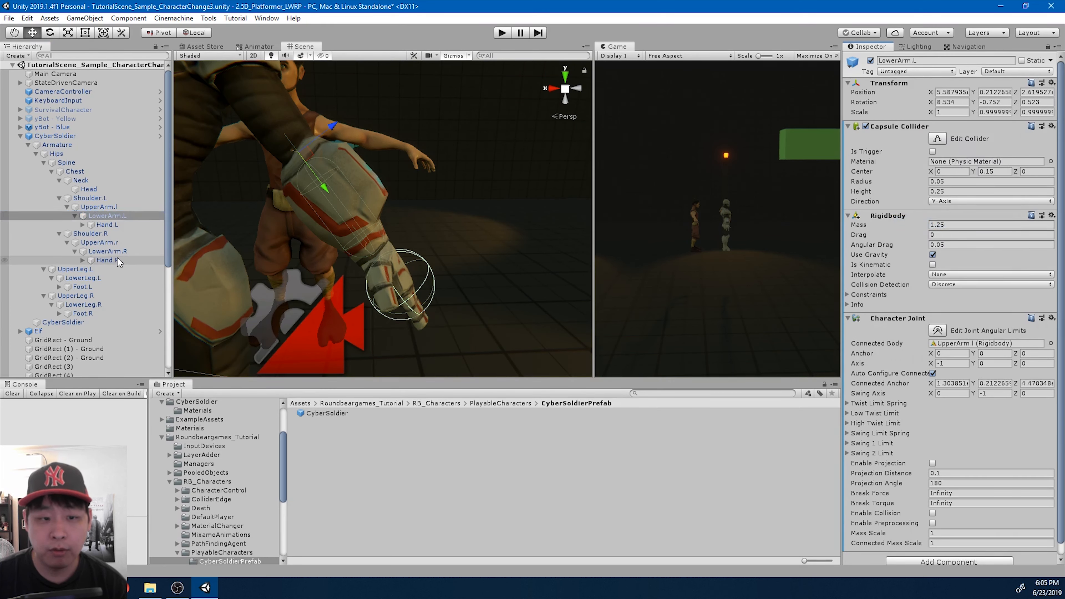
pyautogui.click(109, 252)
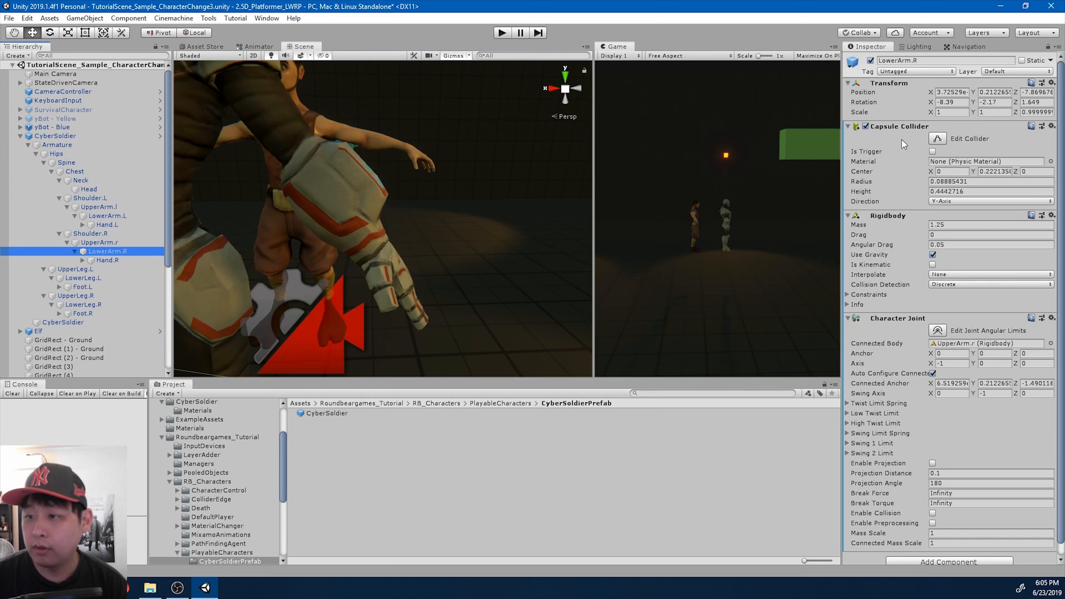
pyautogui.scroll(-4, 371, 199)
pyautogui.moveTo(294, 199); pyautogui.dragTo(330, 200, button='middle')
pyautogui.scroll(-2, 330, 199)
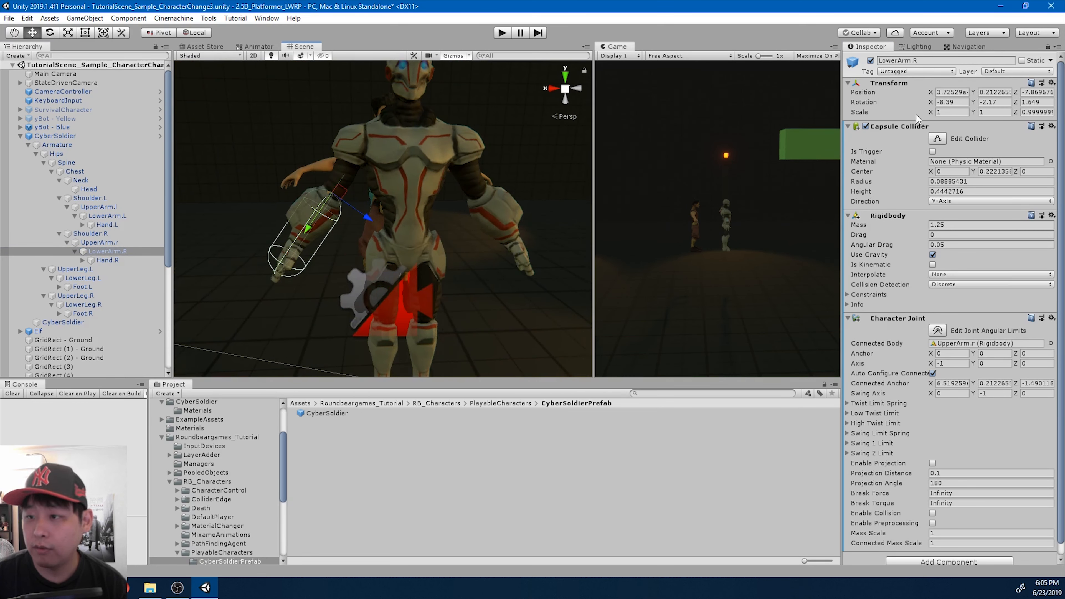
pyautogui.rightClick(891, 125)
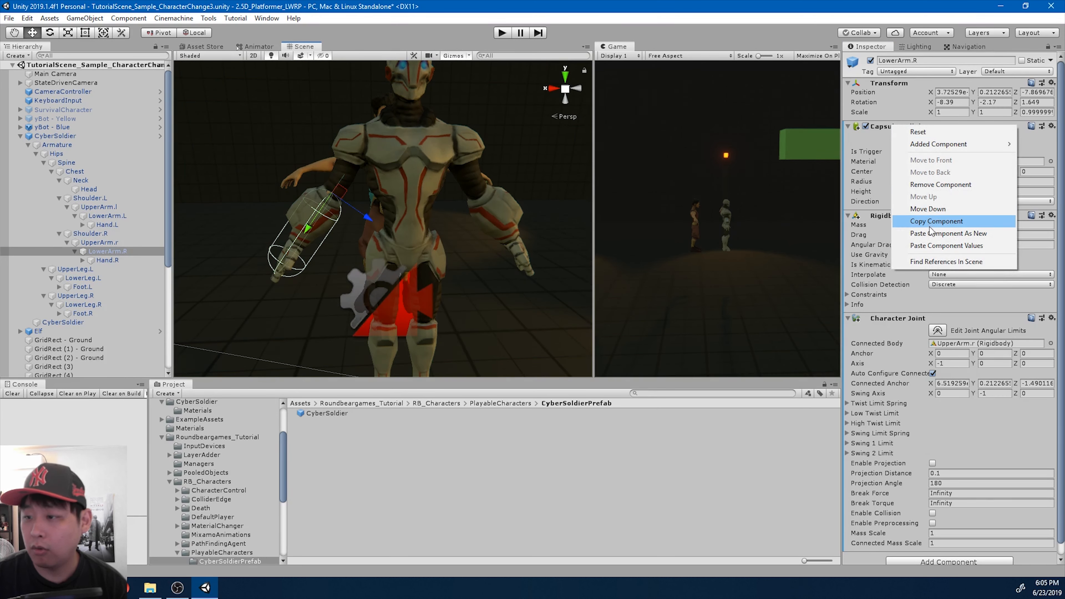
pyautogui.click(932, 247)
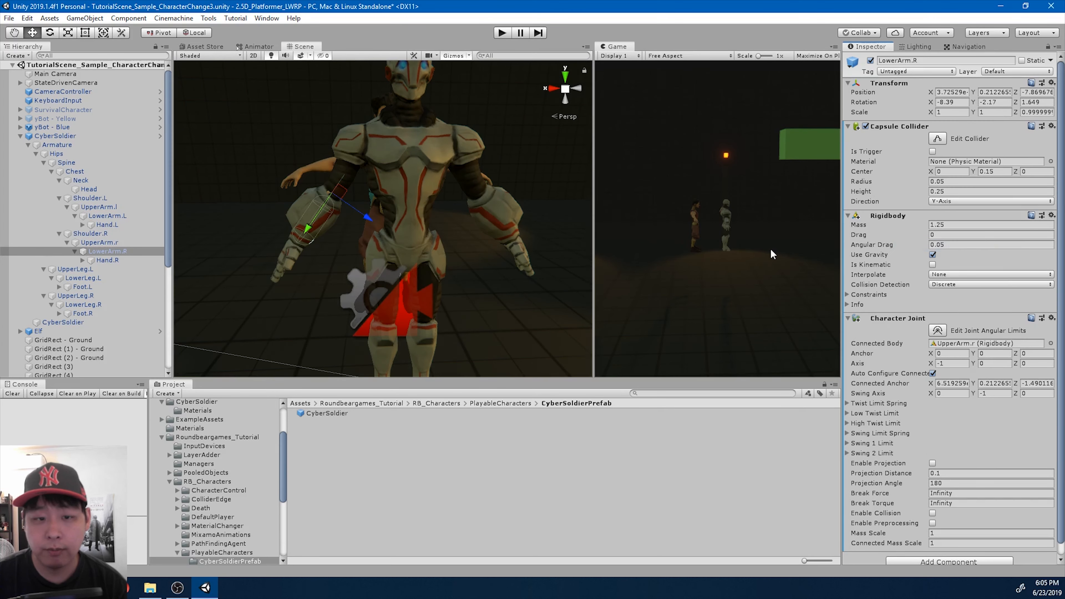
# - Copy Hand.L's Sphere Collider to Hand.R as a new component, and add a Rigidbody to Hand.R
pyautogui.click(119, 226)
pyautogui.rightClick(891, 130)
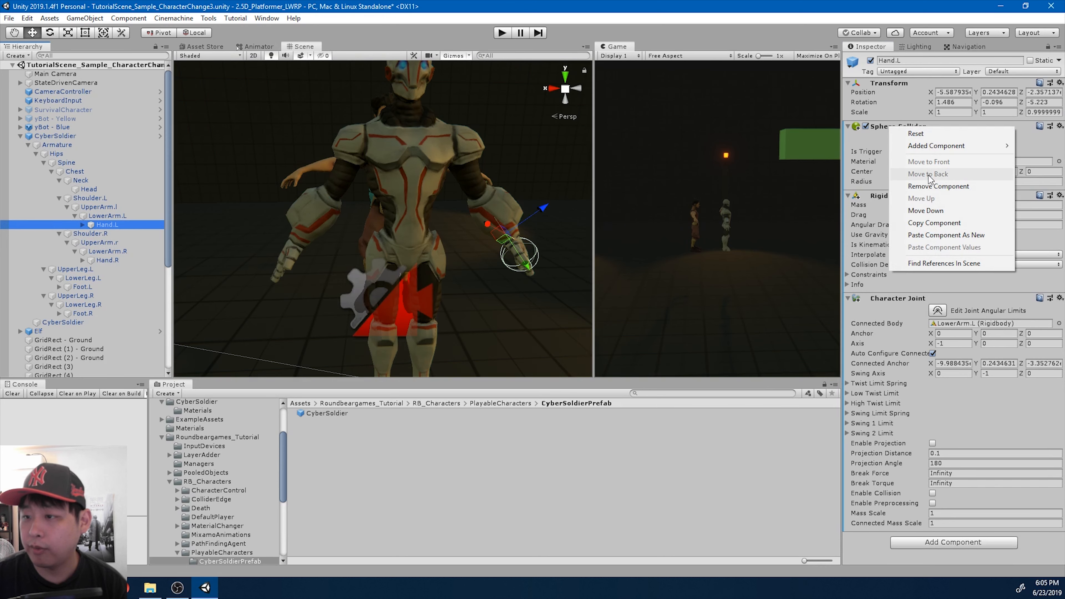
pyautogui.click(943, 227)
pyautogui.click(125, 260)
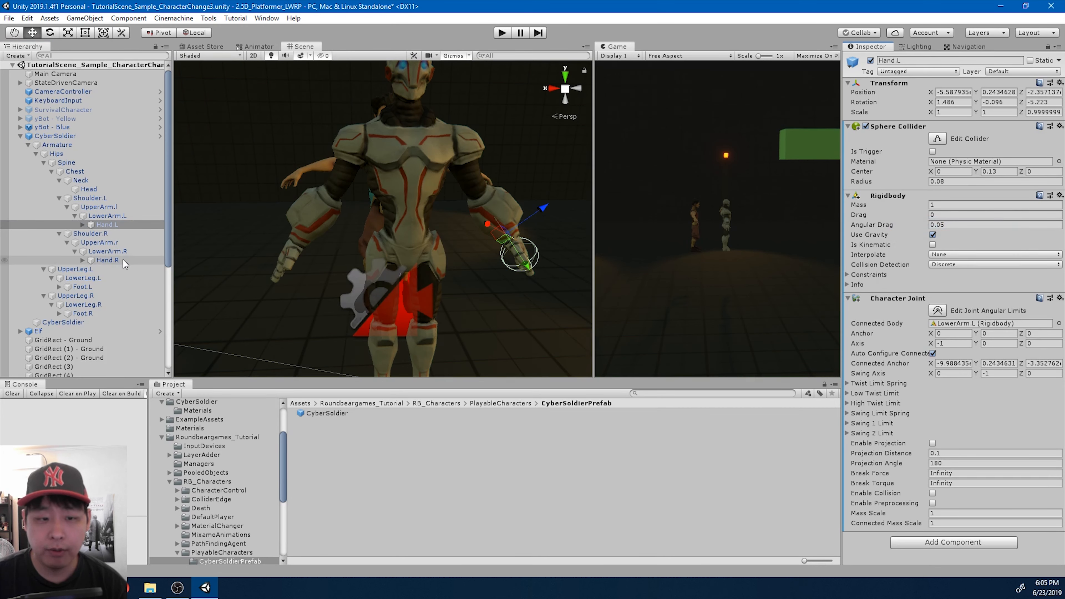
pyautogui.rightClick(896, 84)
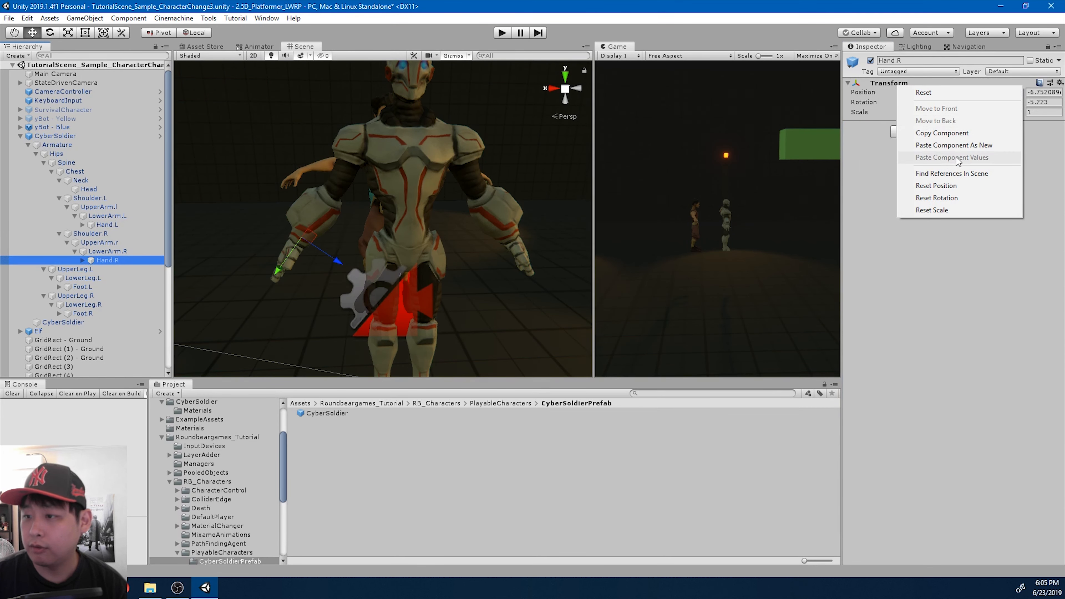
pyautogui.click(957, 148)
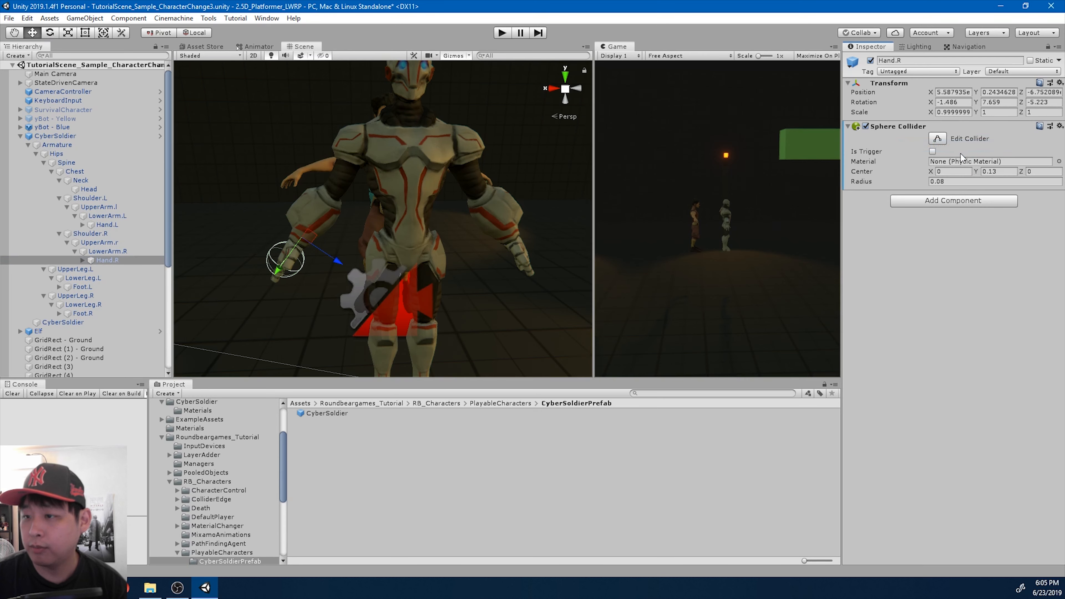
pyautogui.click(927, 202)
pyautogui.press('Return')
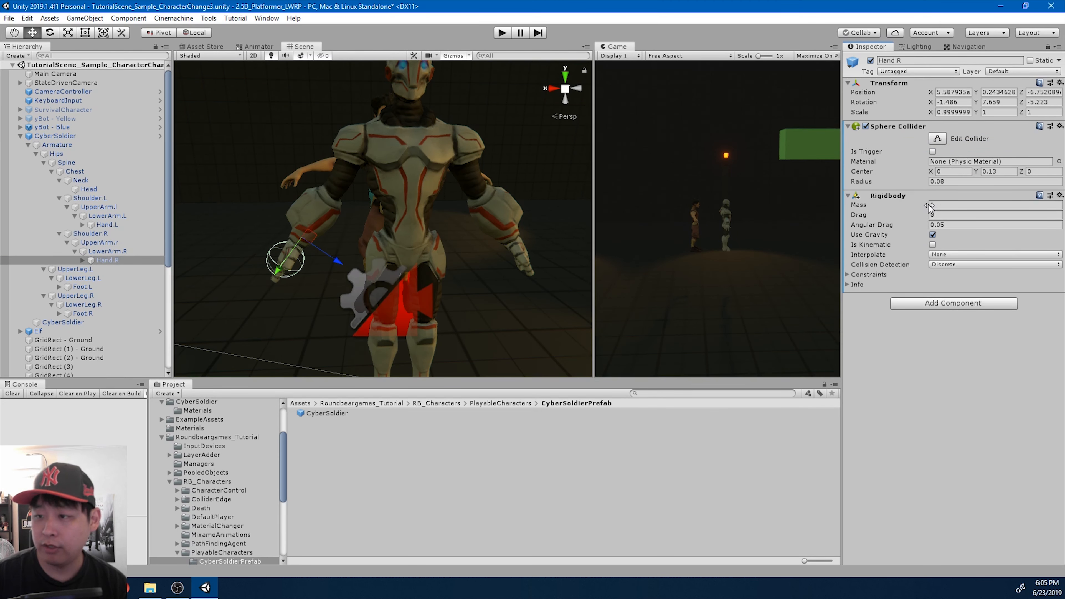
# - Copy LowerArm.R's Character Joint to Hand.R as a new component and set its Connected Body to LowerArm.R
pyautogui.click(122, 251)
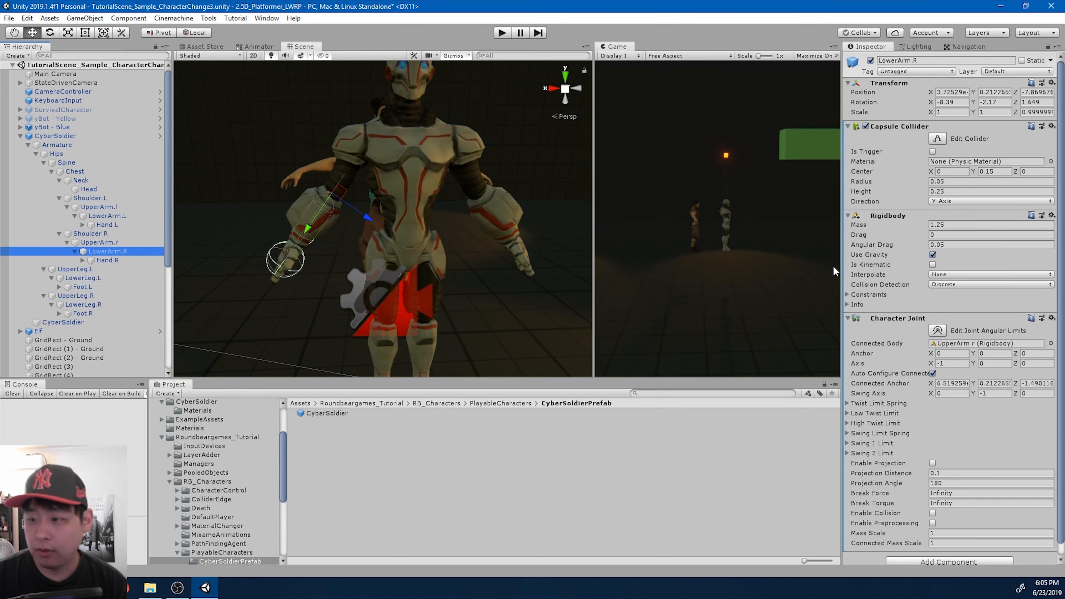
pyautogui.scroll(-1, 907, 284)
pyautogui.rightClick(888, 306)
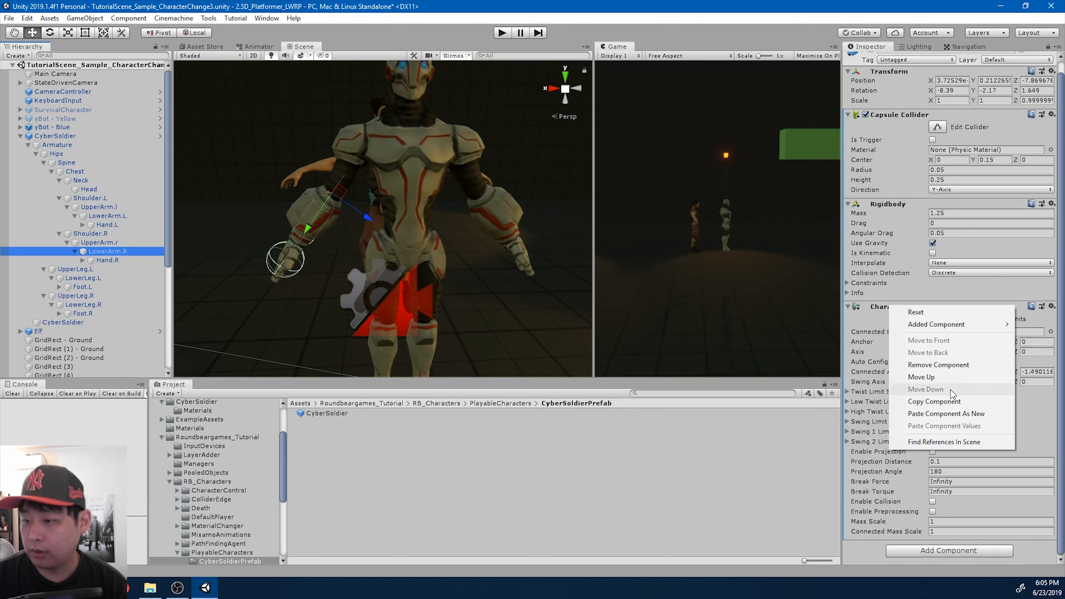
pyautogui.click(949, 402)
pyautogui.click(127, 259)
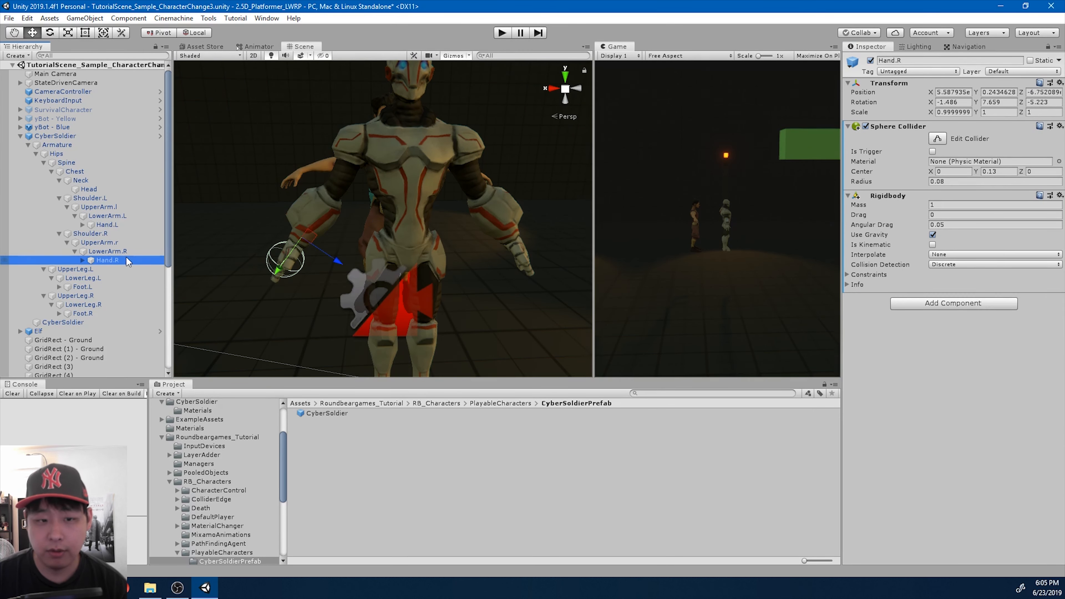
pyautogui.rightClick(901, 82)
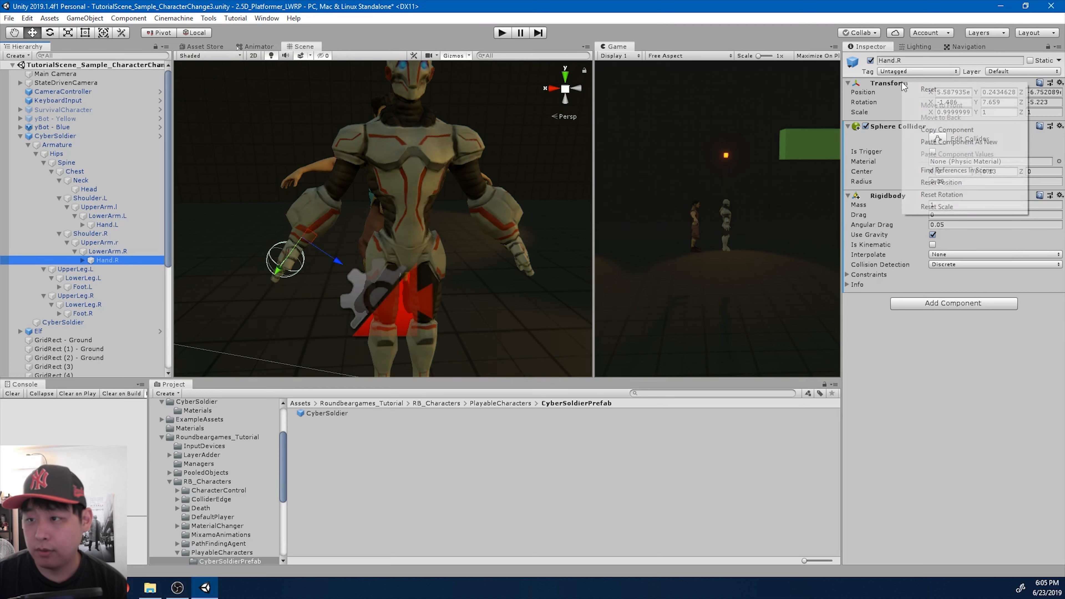
pyautogui.click(953, 145)
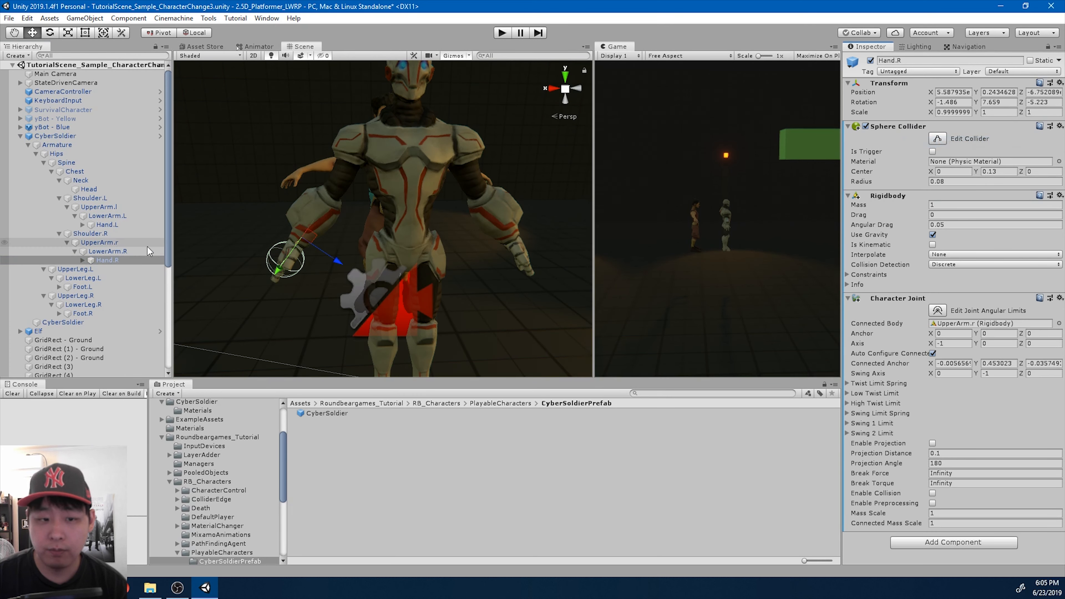
pyautogui.click(110, 251)
pyautogui.moveTo(113, 253); pyautogui.dragTo(961, 324)
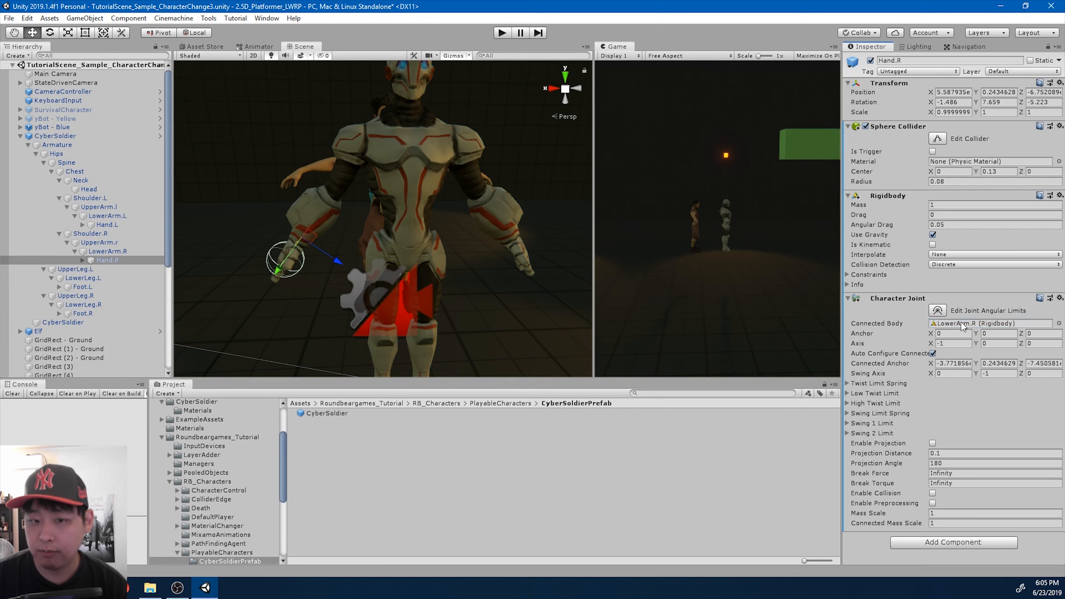
# - Check the fit of all colliders on CyberSoldier, and unpack its prefab instance completely
pyautogui.click(412, 223)
pyautogui.scroll(-3, 451, 213)
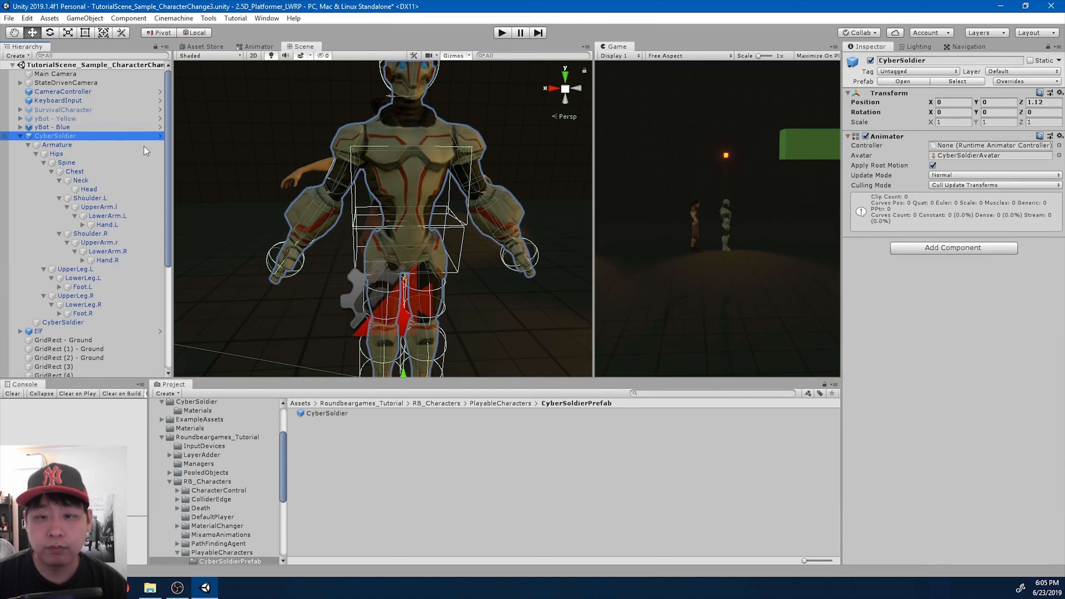
pyautogui.moveTo(449, 211); pyautogui.dragTo(461, 214, button='middle')
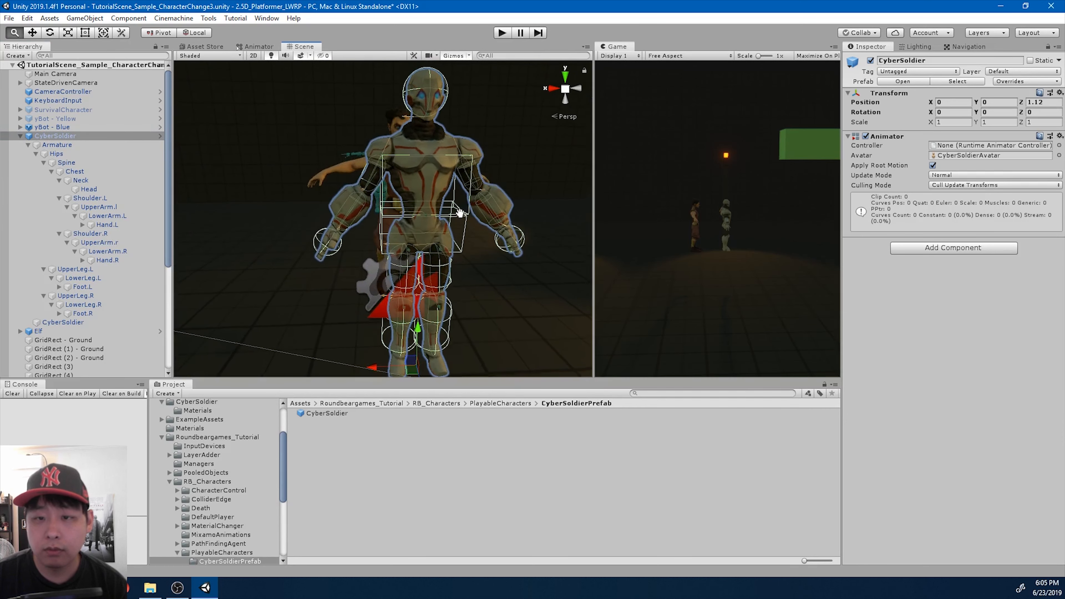
pyautogui.scroll(-4, 462, 216)
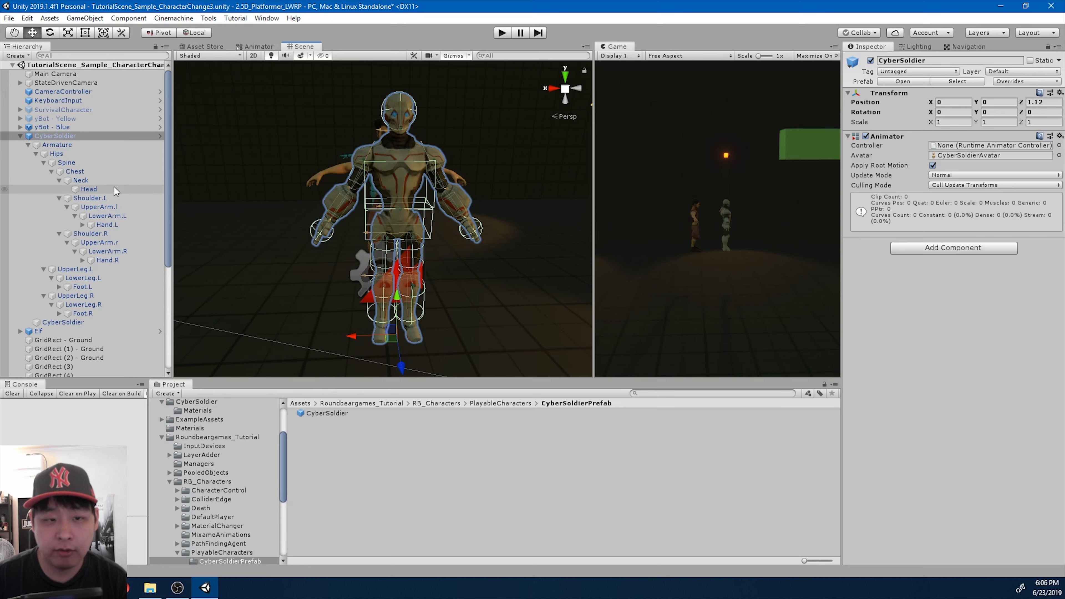
pyautogui.rightClick(71, 136)
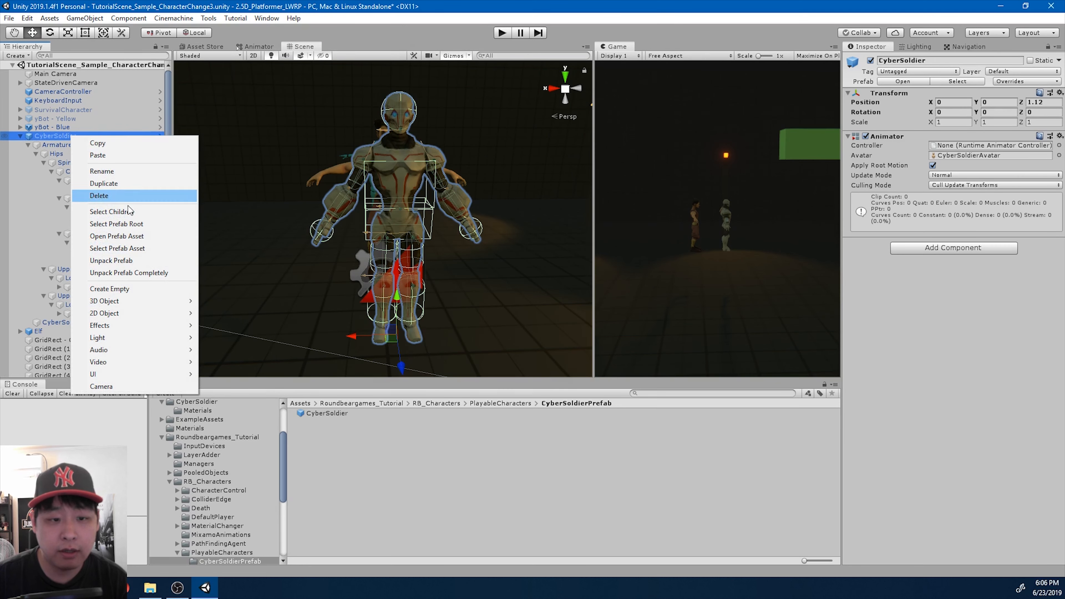
pyautogui.click(139, 273)
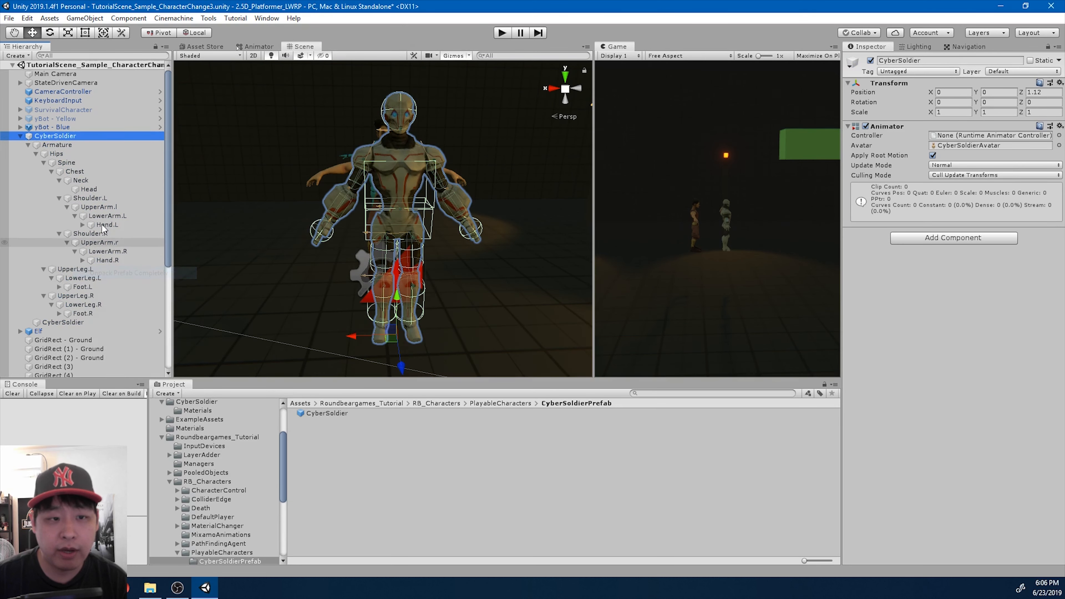
pyautogui.click(19, 136)
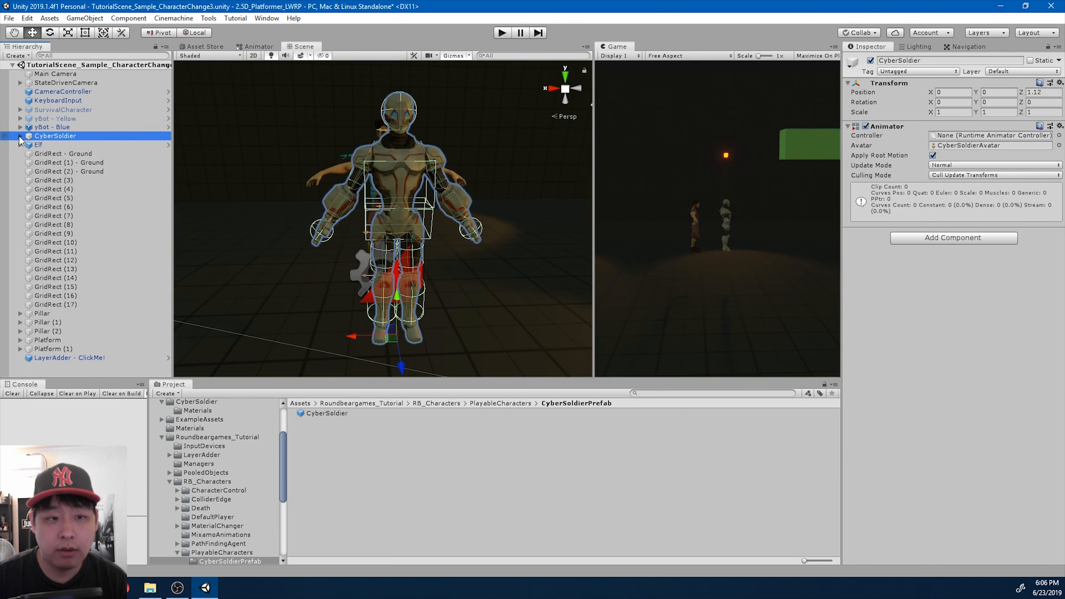
# - Duplicate the Elf character, place the copy directly below Elf in the hierarchy, and unpack the copy completely
pyautogui.click(55, 145)
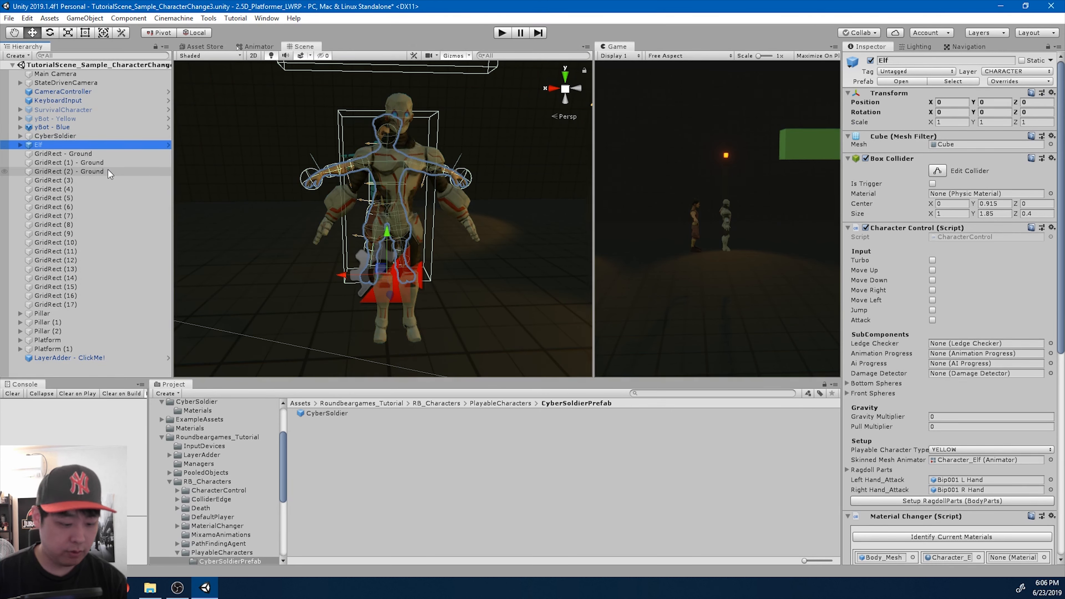
pyautogui.hotkey('ctrl', 'd')
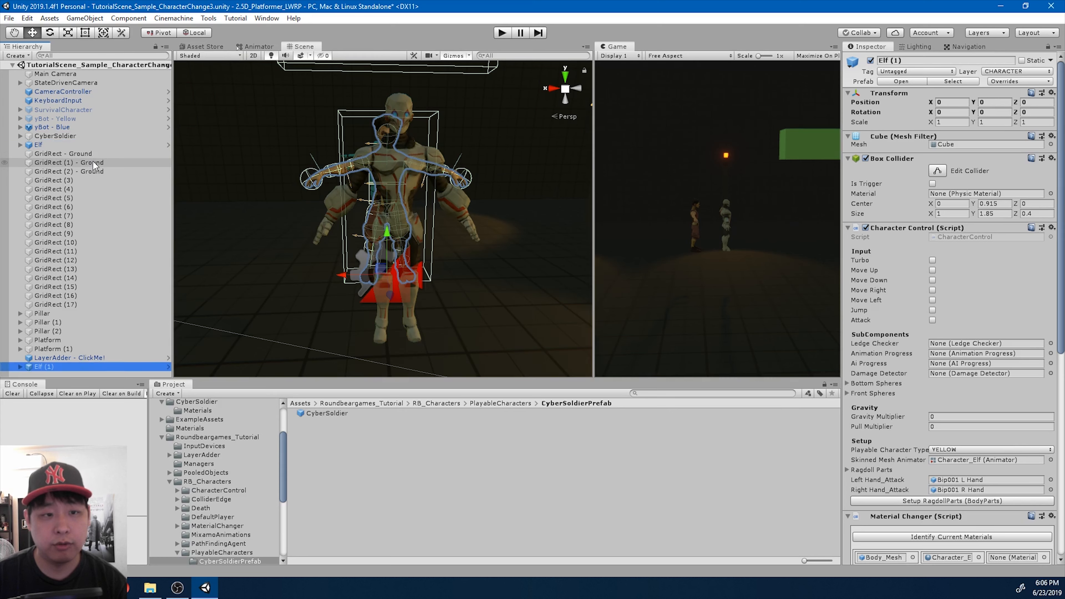
pyautogui.moveTo(68, 364); pyautogui.dragTo(53, 155)
pyautogui.rightClick(49, 157)
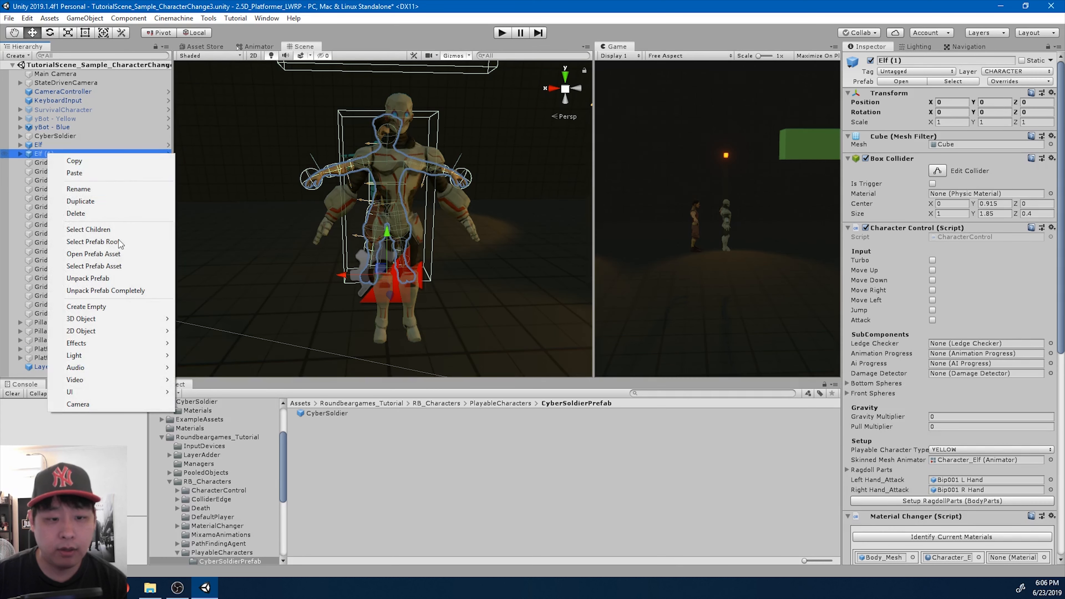
pyautogui.click(132, 291)
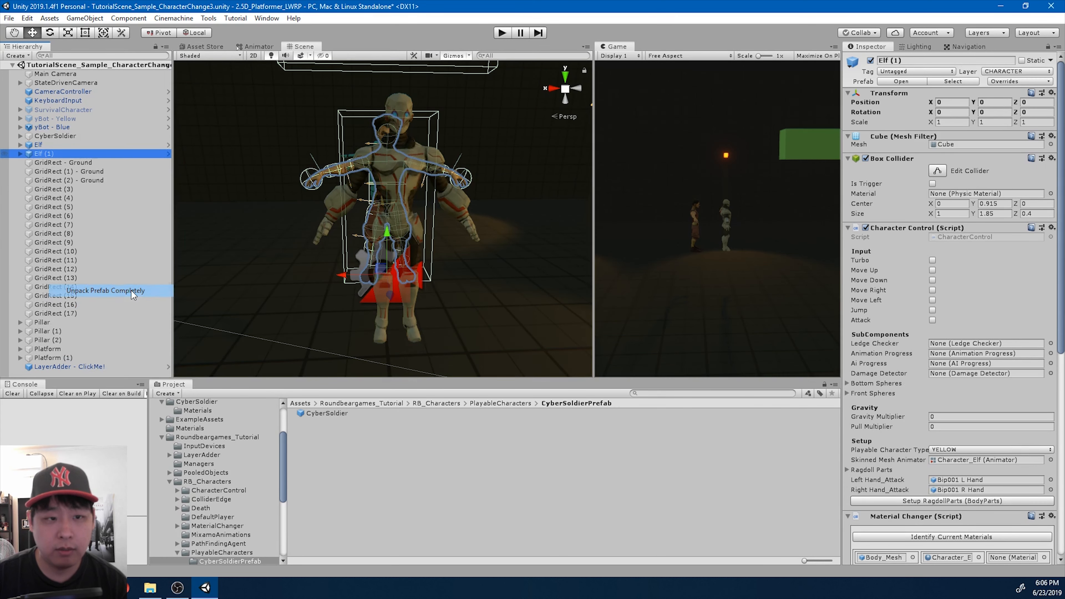
# - Rename the unpacked Elf copy to CyberSolder
pyautogui.click(51, 155)
pyautogui.write('CyberSolder')
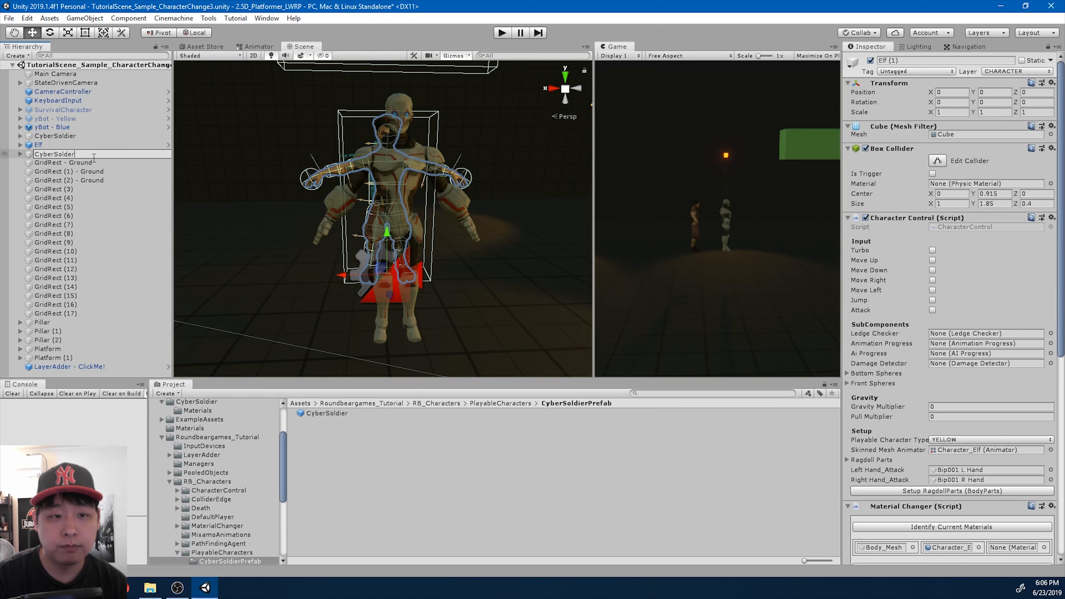
pyautogui.press('Return')
# - Move the original Elf above yBot - Blue in the hierarchy and deactivate it
pyautogui.click(47, 145)
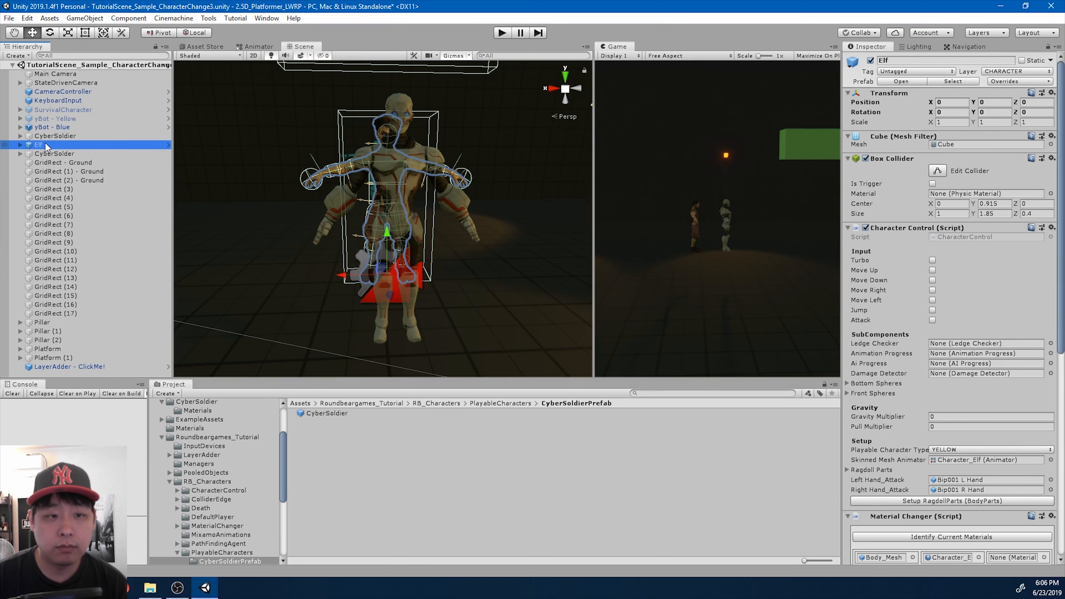
pyautogui.moveTo(47, 145); pyautogui.dragTo(52, 122)
pyautogui.hotkey('alt', 'shift', 'a')
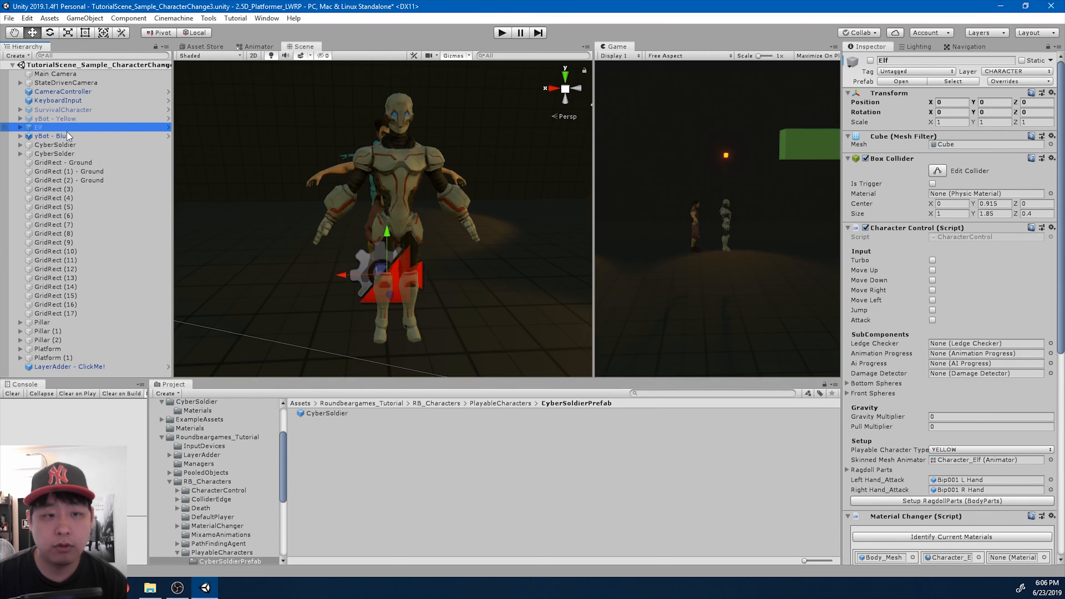
# - Compare the renamed Elf copy's location with CyberSoldier's, and reset CyberSoldier's Transform to the origin
pyautogui.click(76, 152)
pyautogui.keyDown('alt'); pyautogui.moveTo(451, 199); pyautogui.dragTo(632, 194); pyautogui.keyUp('alt')
pyautogui.keyDown('alt'); pyautogui.scroll(-5, 636, 190); pyautogui.keyUp('alt')
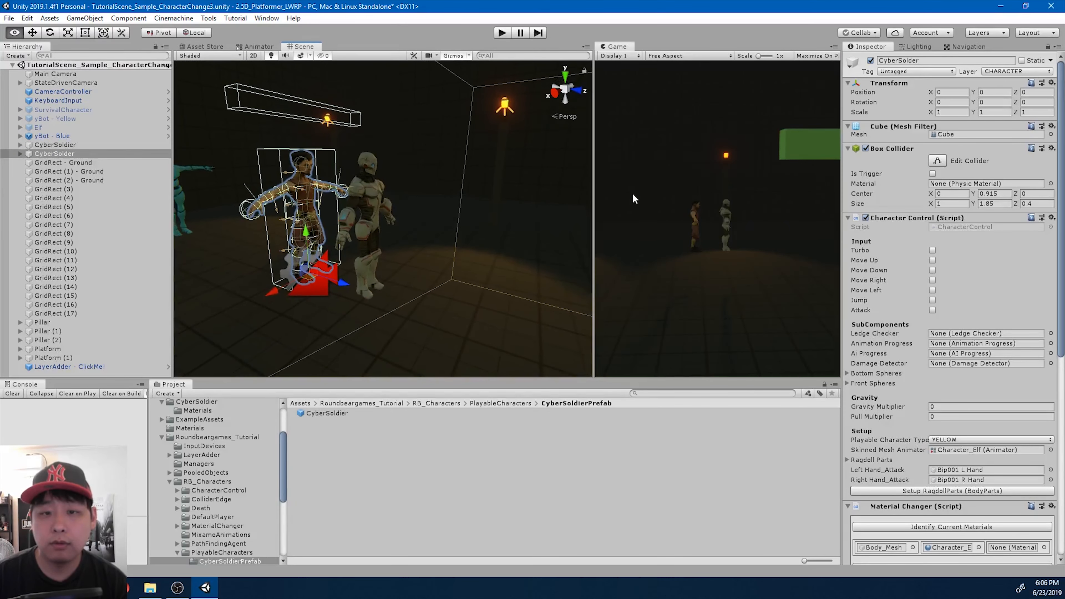
pyautogui.click(83, 144)
pyautogui.click(1060, 83)
pyautogui.click(1015, 92)
# - Rename the CyberSoldier model object to CyberSoldierSkinnedMesh
pyautogui.click(73, 144)
pyautogui.press('F2')
pyautogui.press('End')
pyautogui.write('SkinnedMesh')
pyautogui.press('Return')
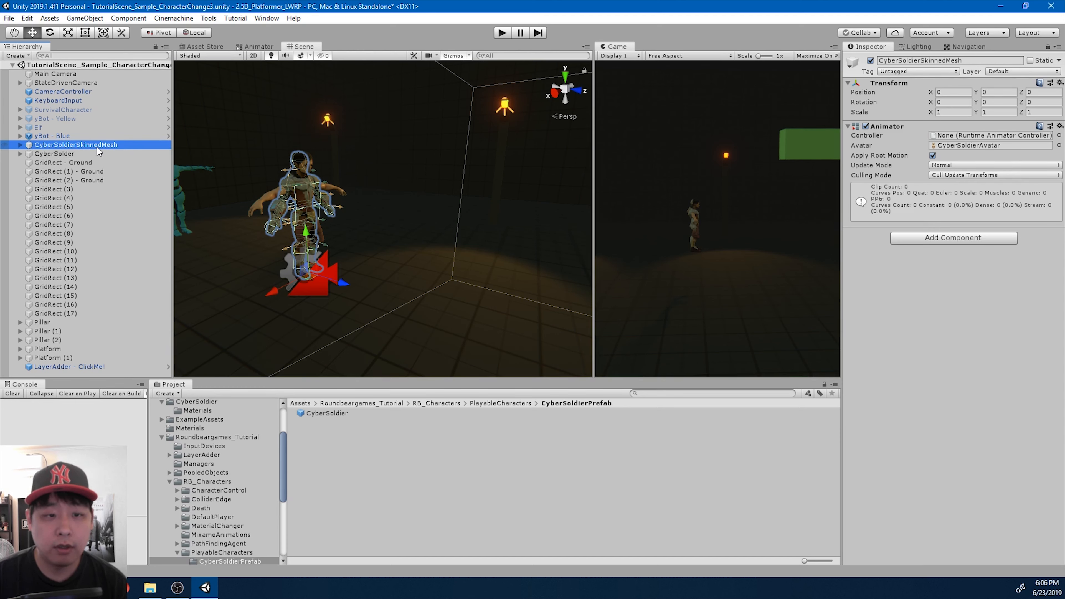
# - Make CyberSoldierSkinnedMesh a child of CyberSolder and delete the Character_Elf child
pyautogui.moveTo(97, 146)
pyautogui.mouseDown()
pyautogui.moveTo(73, 155)
pyautogui.moveTo(92, 151)
pyautogui.mouseUp()
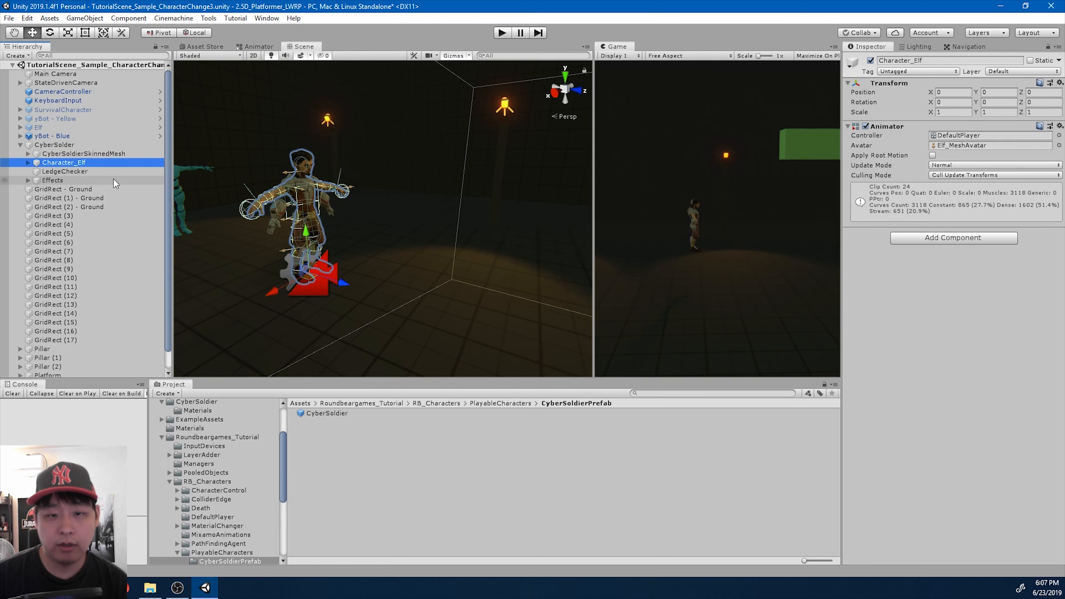
pyautogui.press('Delete')
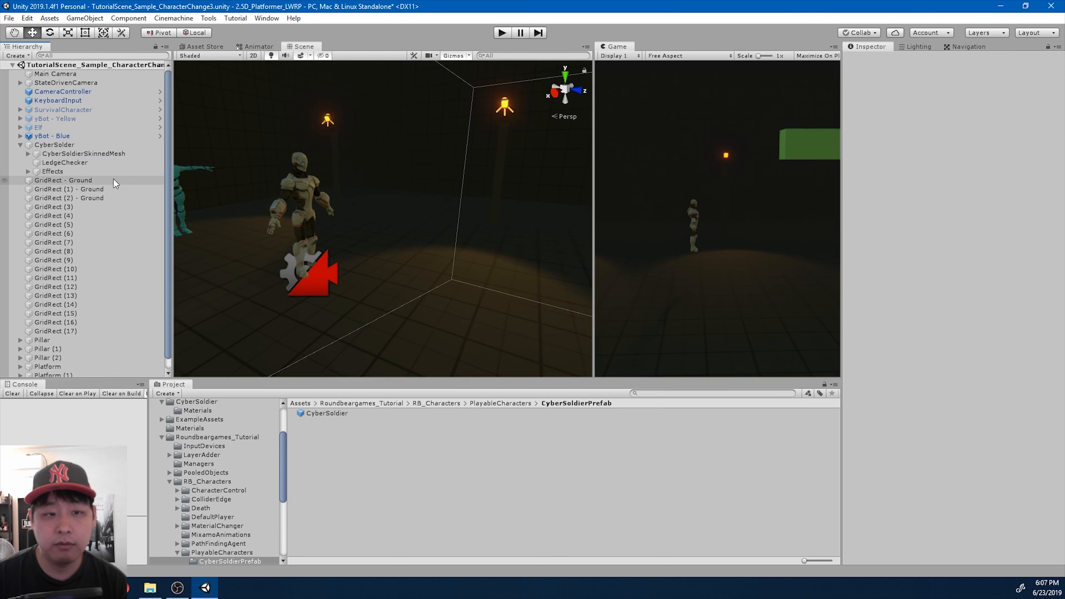
# - Assign the DefaultPlayer controller to CyberSoldierSkinnedMesh's Animator and turn off Apply Root Motion
pyautogui.click(83, 153)
pyautogui.click(1058, 135)
pyautogui.write('defa')
pyautogui.press('Down')
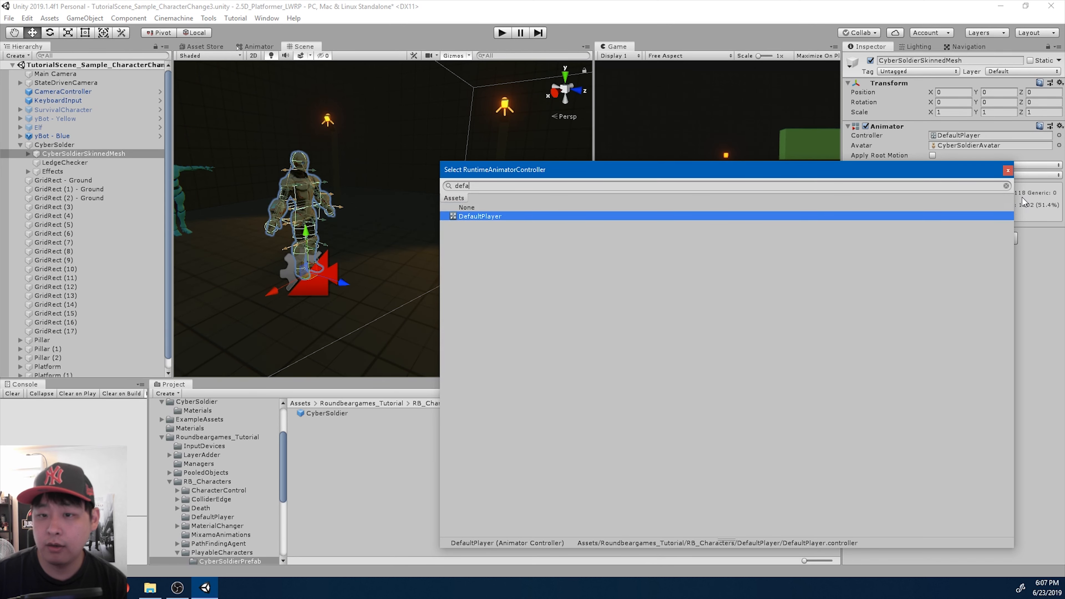
pyautogui.doubleClick(503, 216)
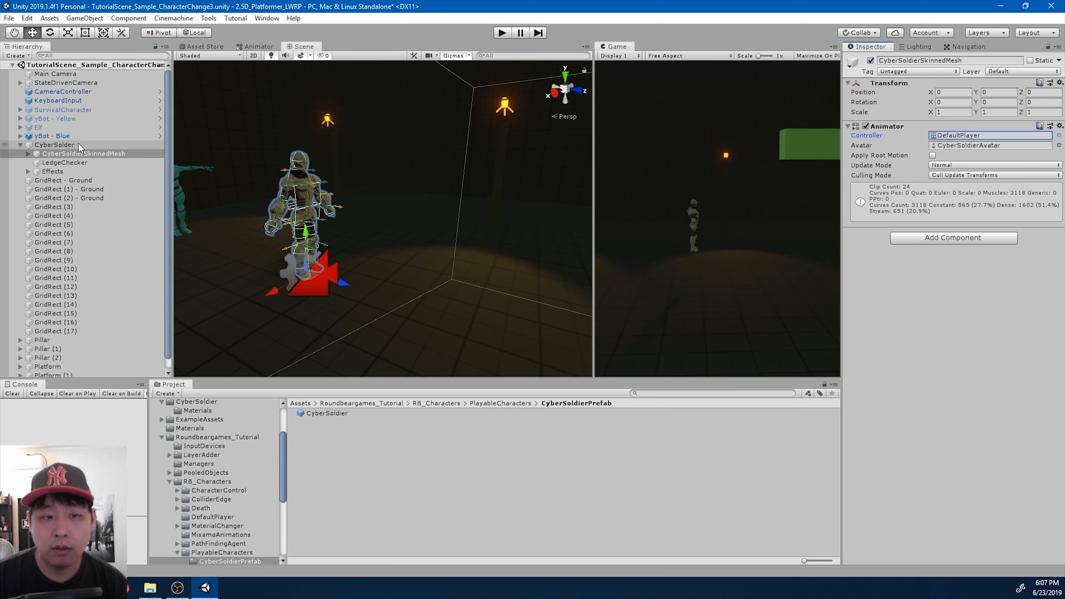
# - Set CyberSolder's Skinned Mesh Animator to CyberSoldierSkinnedMesh and fill its Ragdoll Parts with Setup RagdollParts (BodyParts)
pyautogui.click(55, 145)
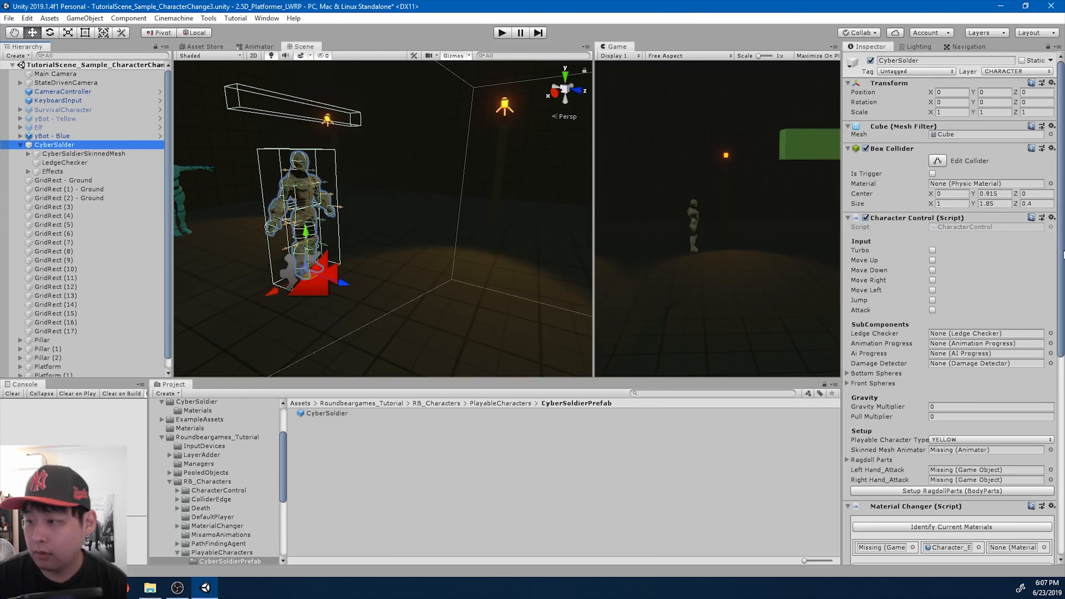
pyautogui.scroll(-5, 1064, 255)
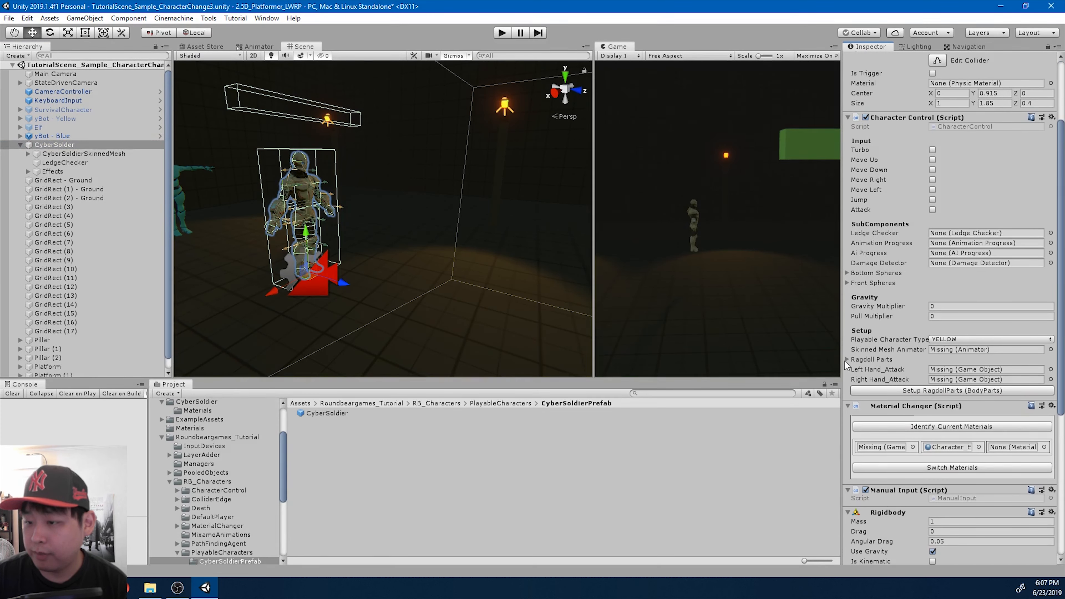
pyautogui.click(847, 360)
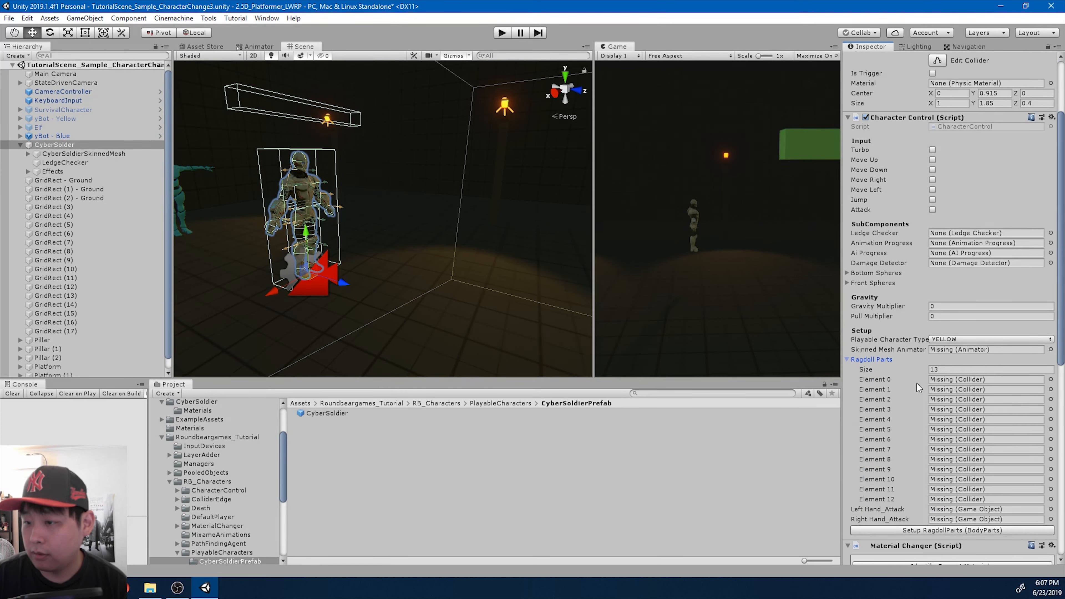
pyautogui.scroll(-5, 918, 388)
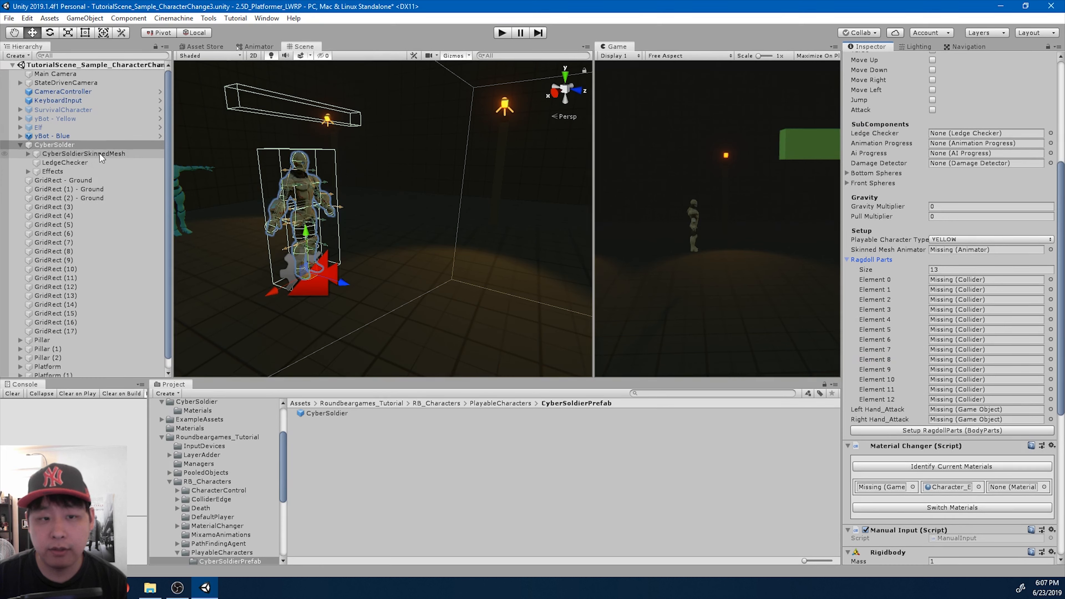
pyautogui.moveTo(101, 157); pyautogui.dragTo(949, 252)
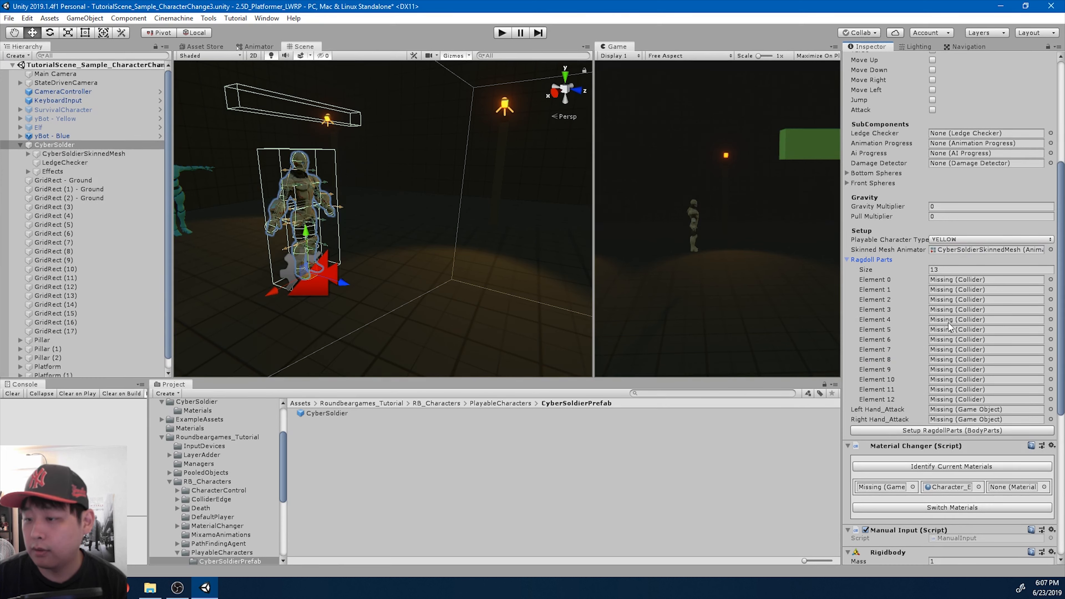
pyautogui.click(921, 431)
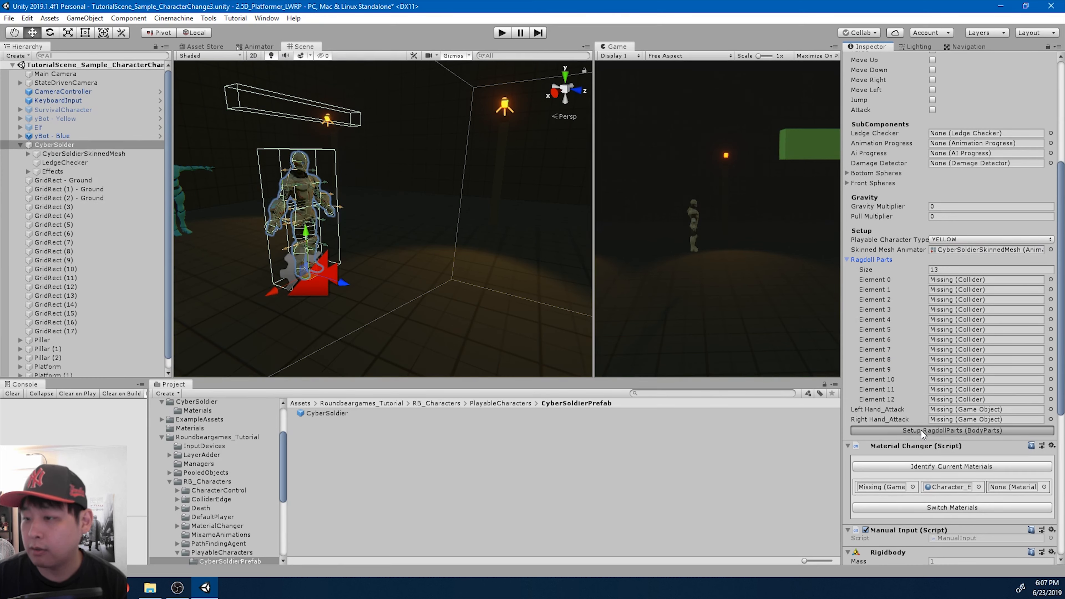
pyautogui.click(921, 431)
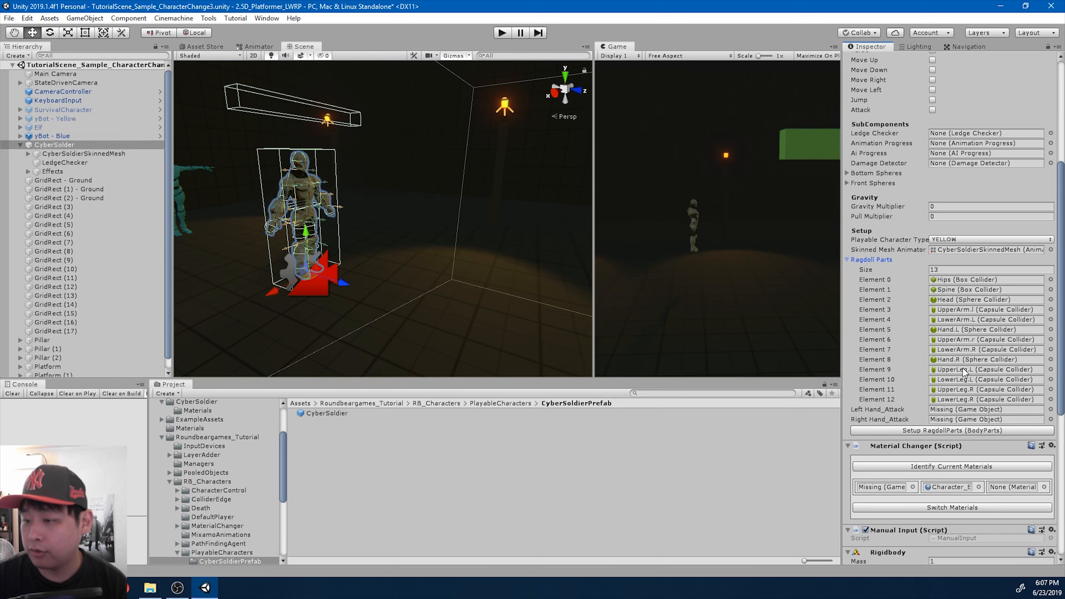
# - Locate the hand colliders from Ragdoll Parts in the hierarchy and assign Hand.L as CyberSolder's Left Hand_Attack
pyautogui.click(955, 361)
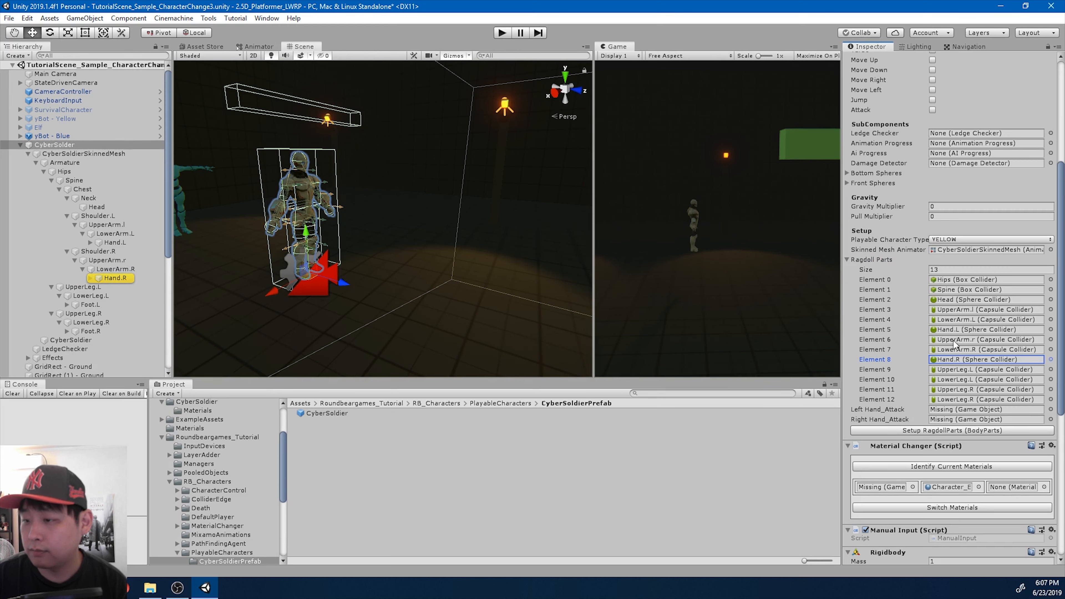
pyautogui.click(954, 332)
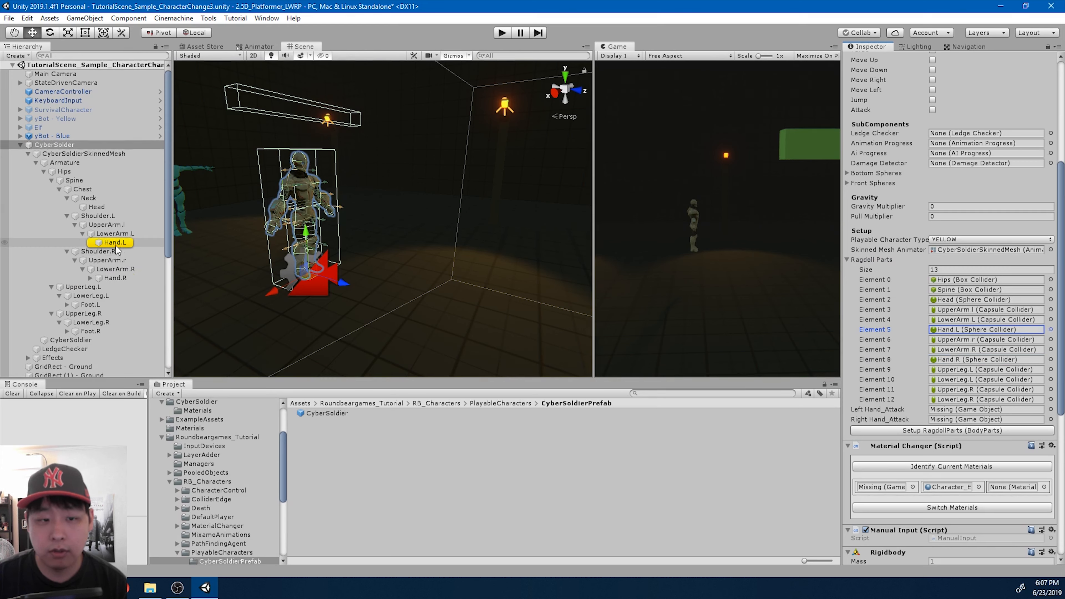
pyautogui.moveTo(113, 243); pyautogui.dragTo(983, 409)
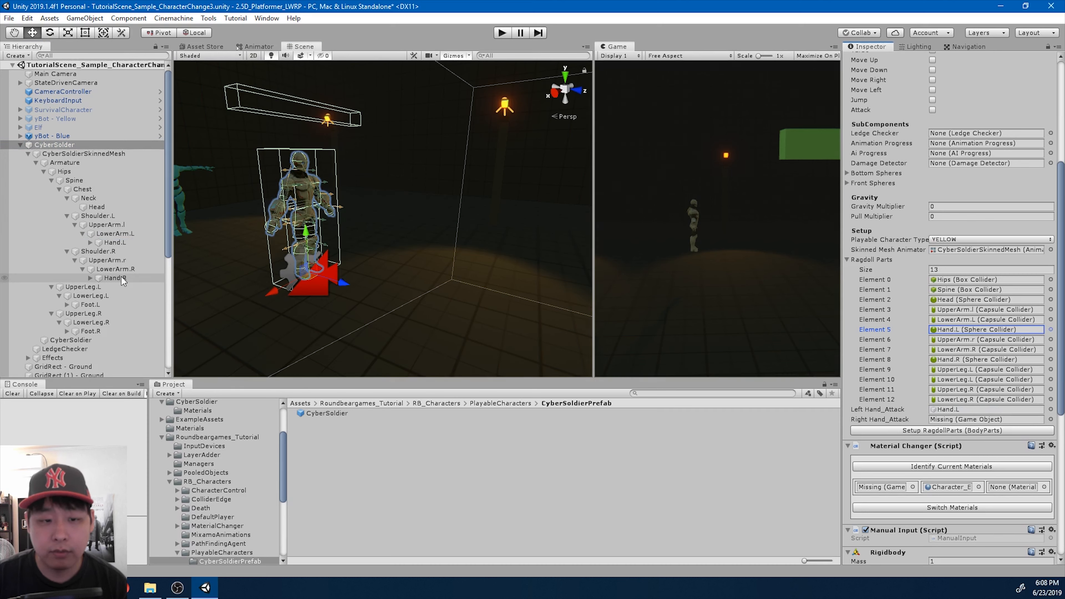
# - Assign Hand.R as CyberSolder's Right Hand_Attack and compare the layers of CyberSolder and CyberSoldierSkinnedMesh
pyautogui.moveTo(118, 277); pyautogui.dragTo(957, 423)
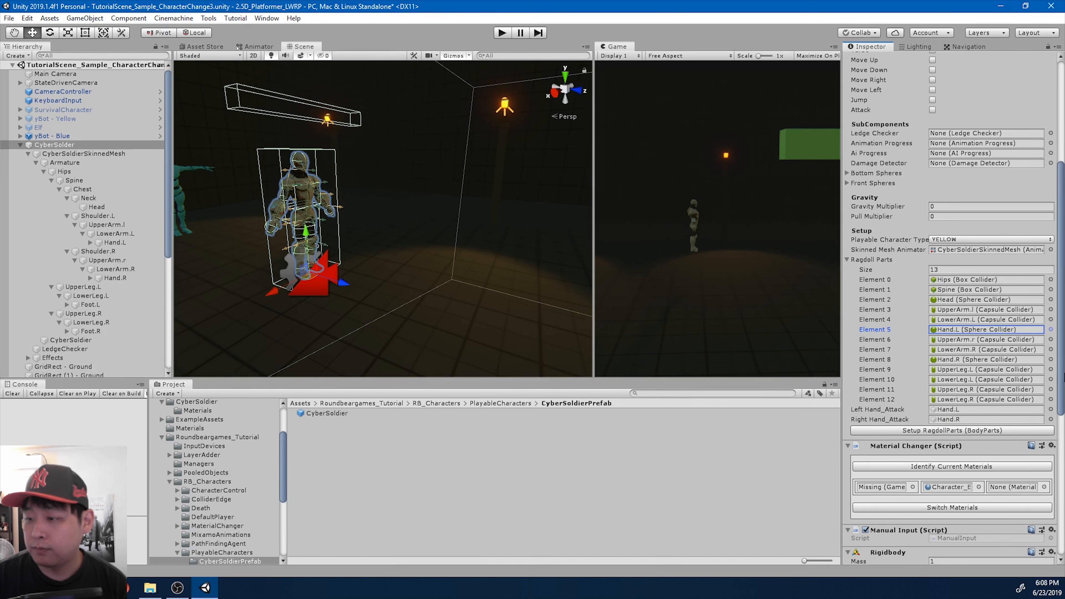
pyautogui.moveTo(1062, 375); pyautogui.dragTo(1064, 263)
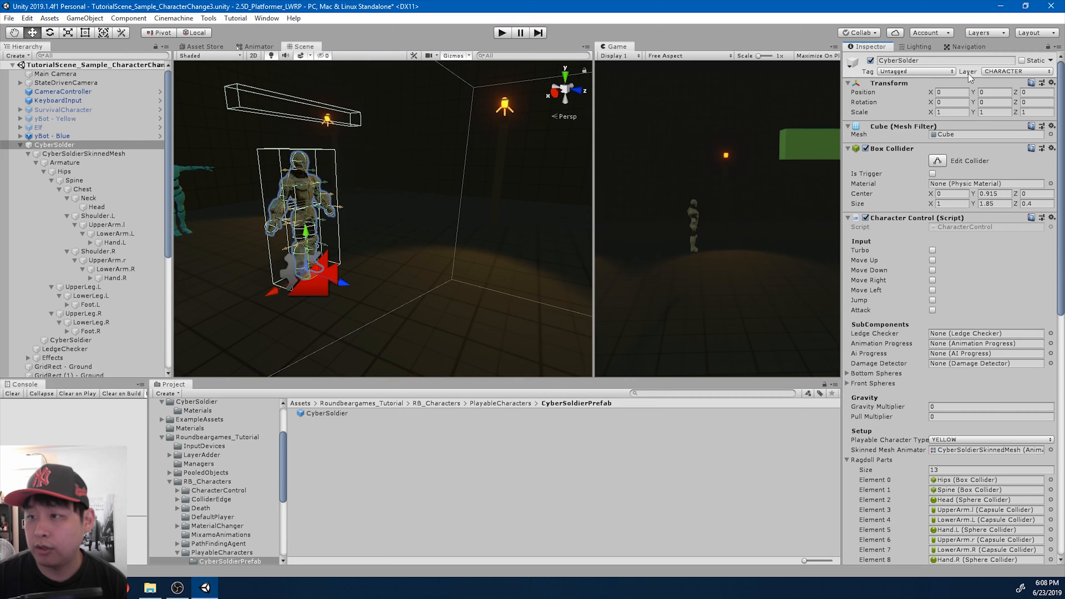
pyautogui.click(285, 166)
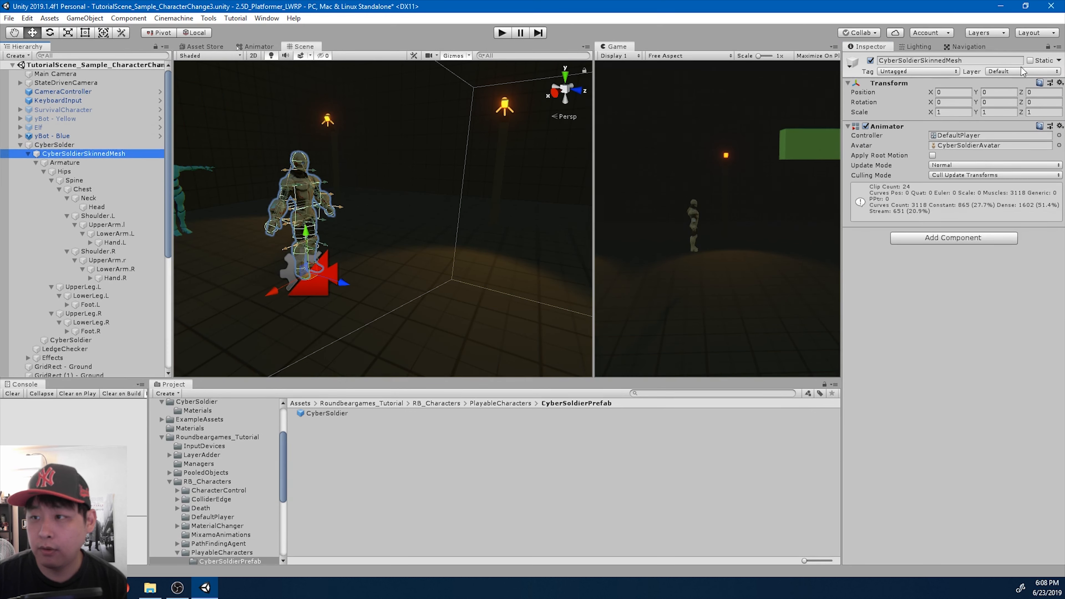
# - Replace the CyberSoldier prefab in CyberSoldierPrefab with the scene's CyberSolder object and collapse CyberSolder in the hierarchy
pyautogui.click(63, 144)
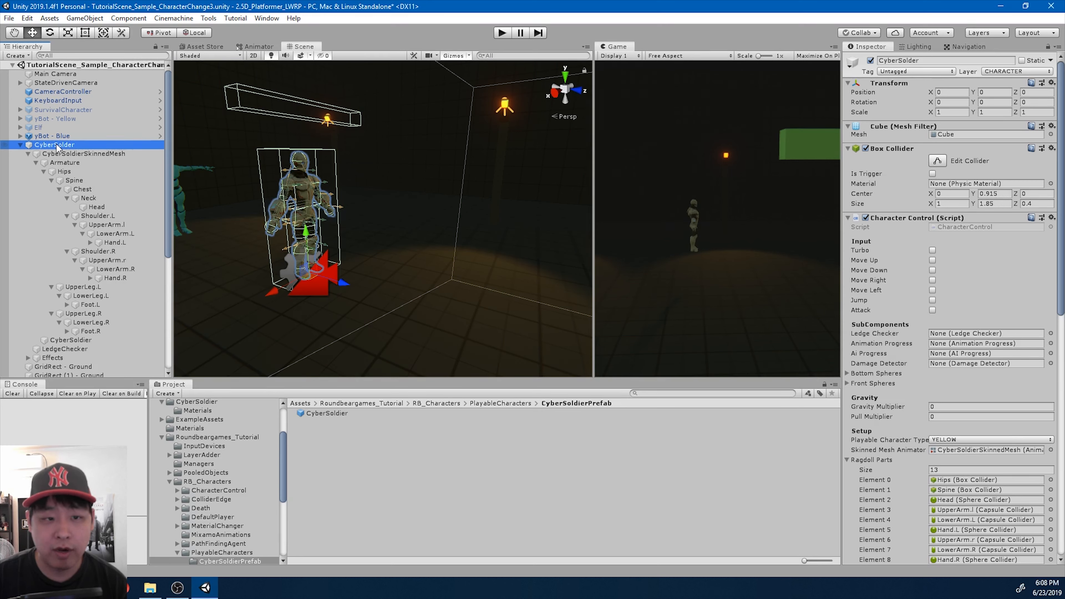
pyautogui.moveTo(57, 146); pyautogui.dragTo(328, 413)
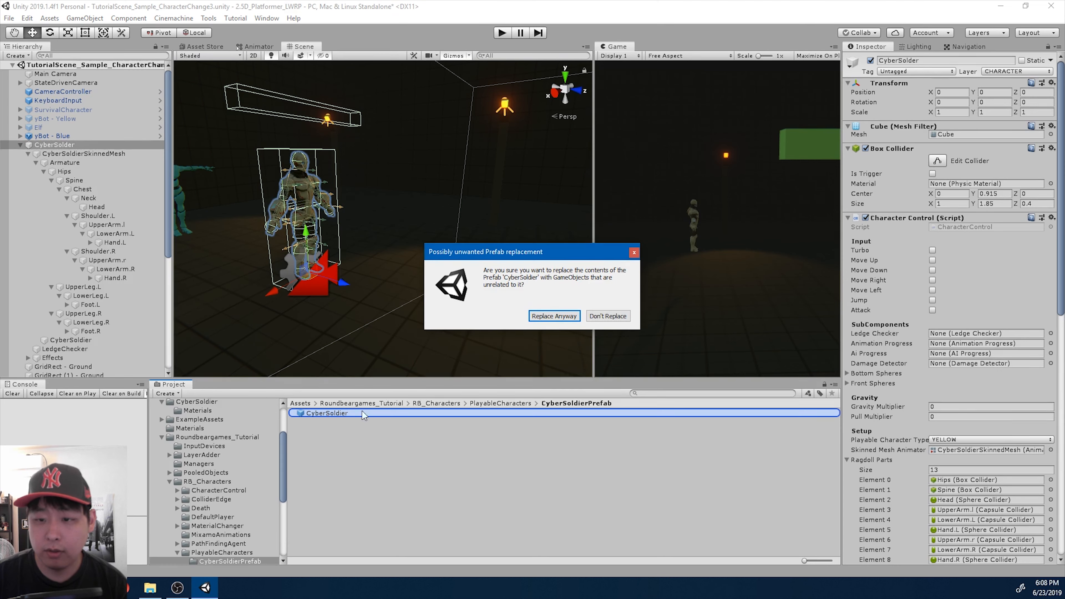
pyautogui.click(555, 316)
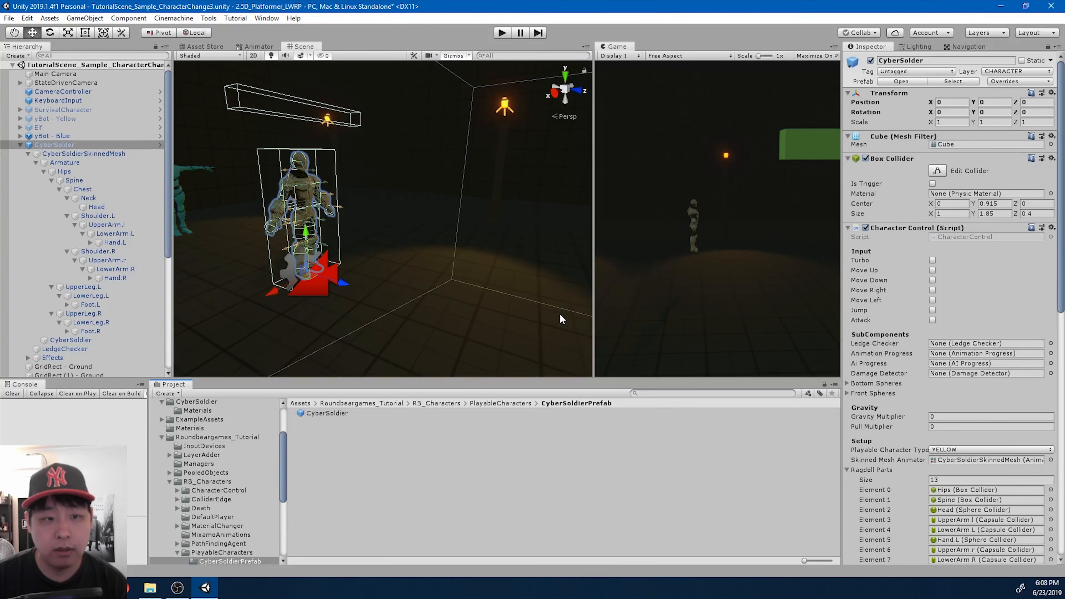
pyautogui.click(20, 145)
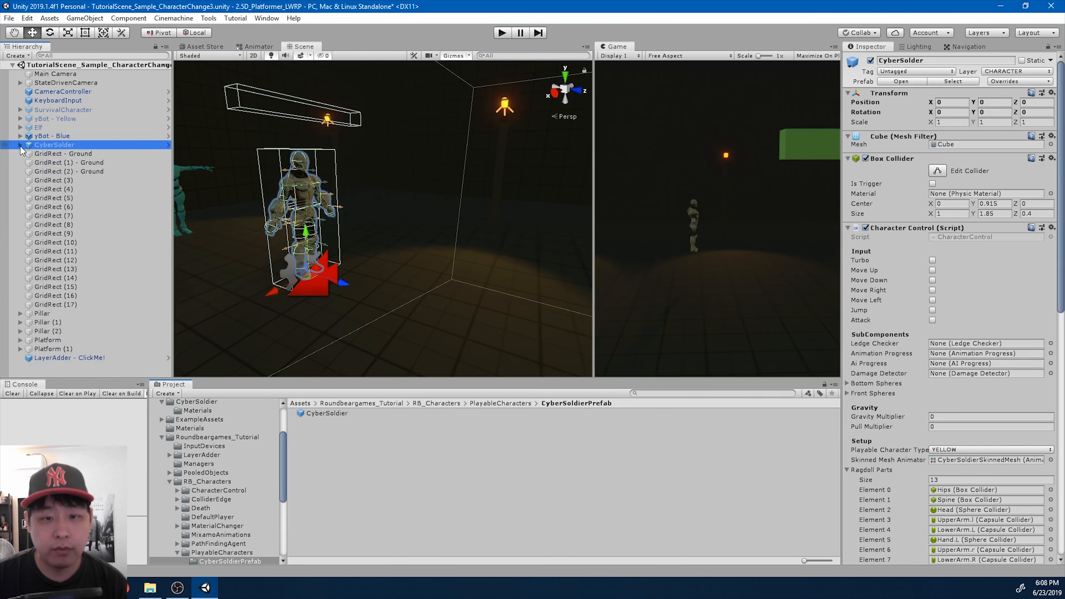
# - Identify the current materials in CyberSolder's Material Changer and apply all overrides to the prefab
pyautogui.scroll(-15, 961, 302)
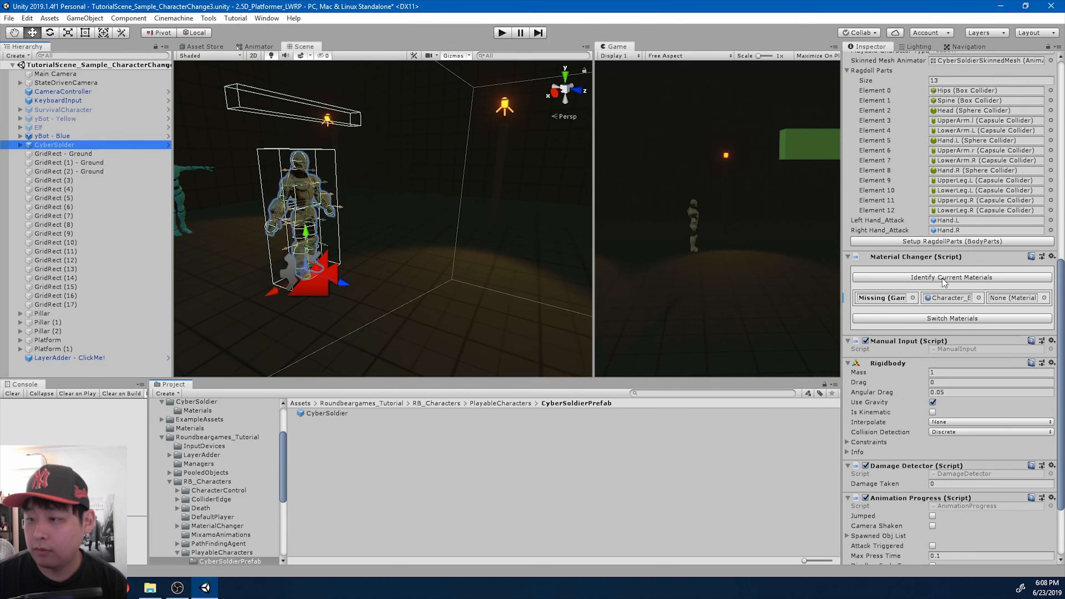
pyautogui.click(942, 277)
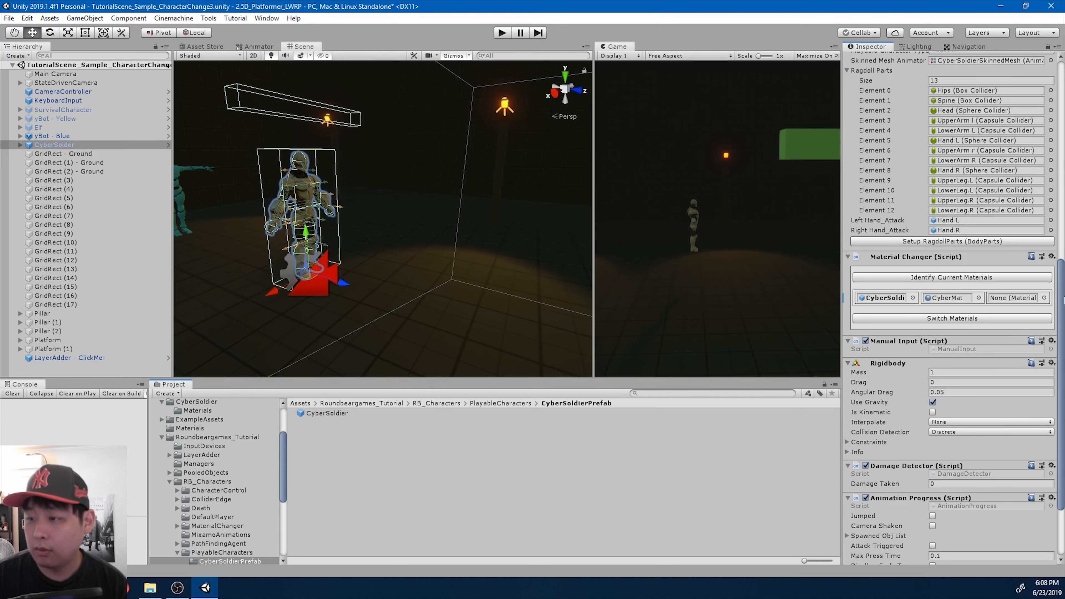
pyautogui.scroll(15, 1028, 168)
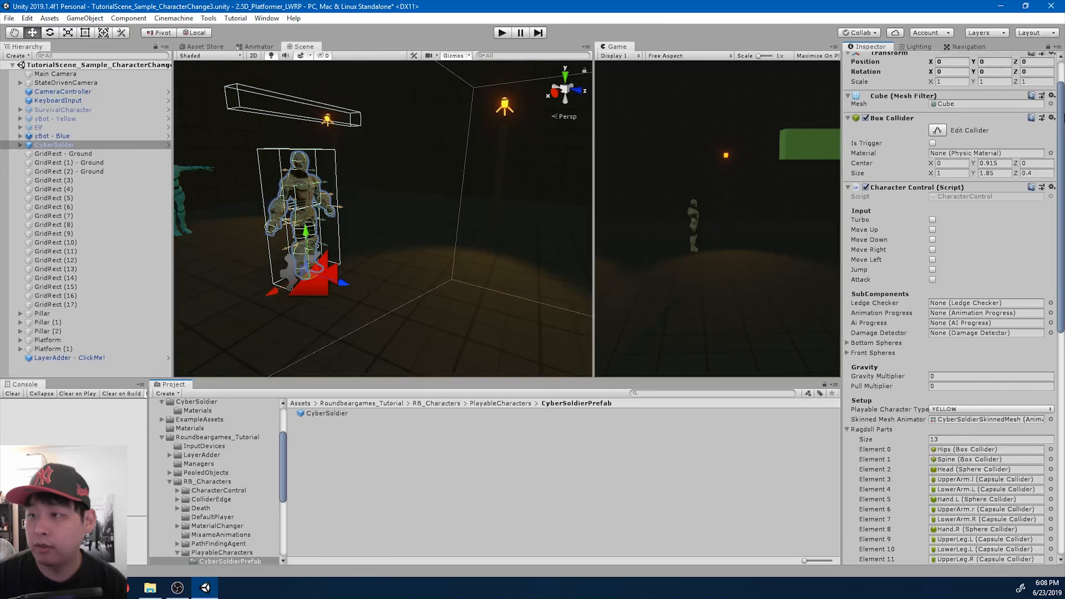
pyautogui.click(1023, 81)
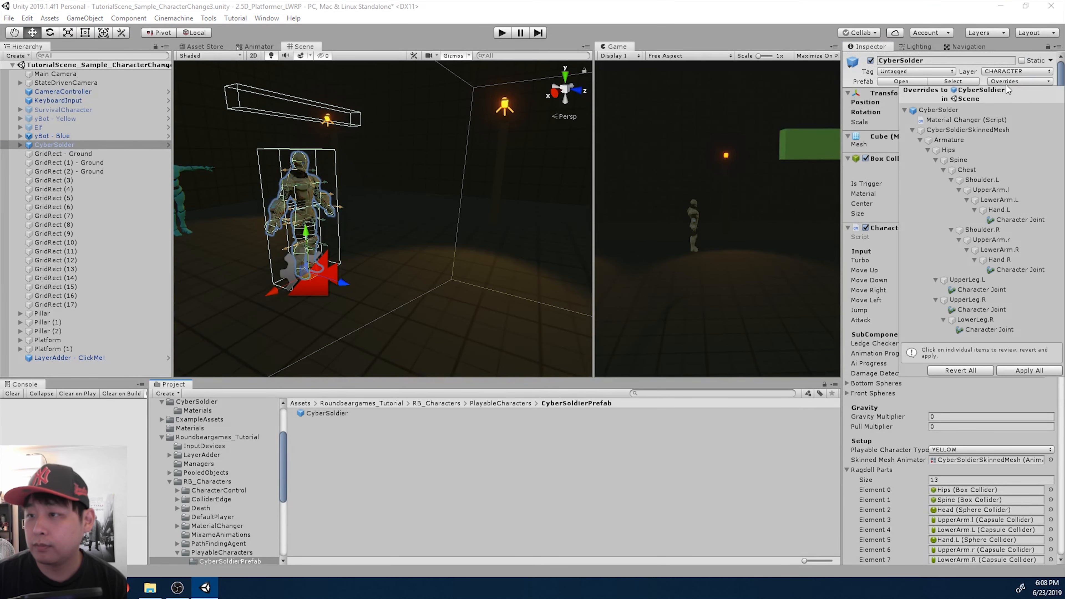
pyautogui.click(1025, 371)
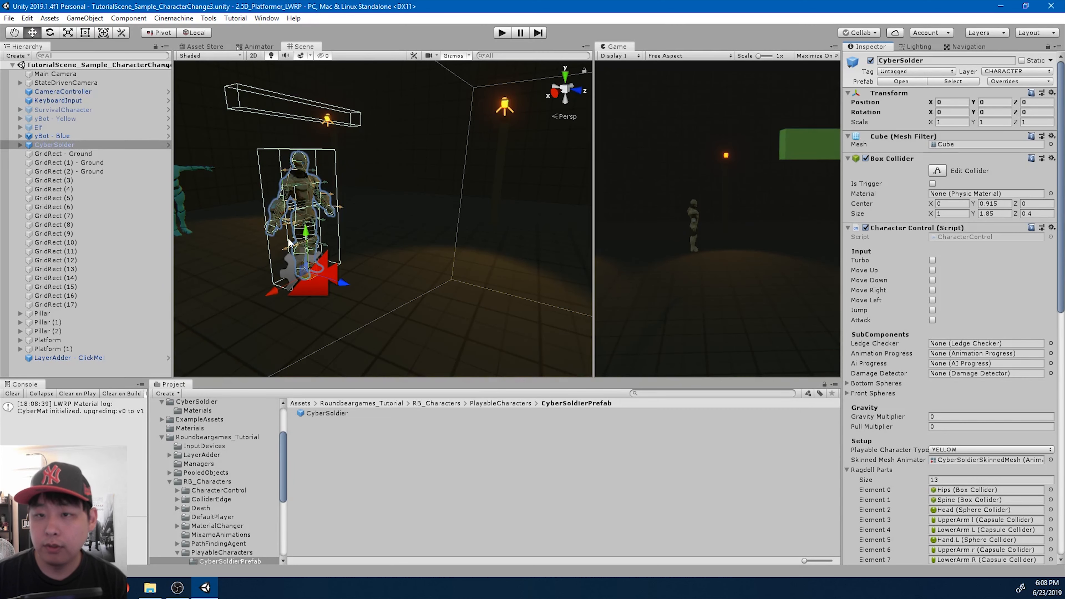
# - Play-test CyberSolder's running, jumping and ledge climbing, and stop the game
pyautogui.click(502, 32)
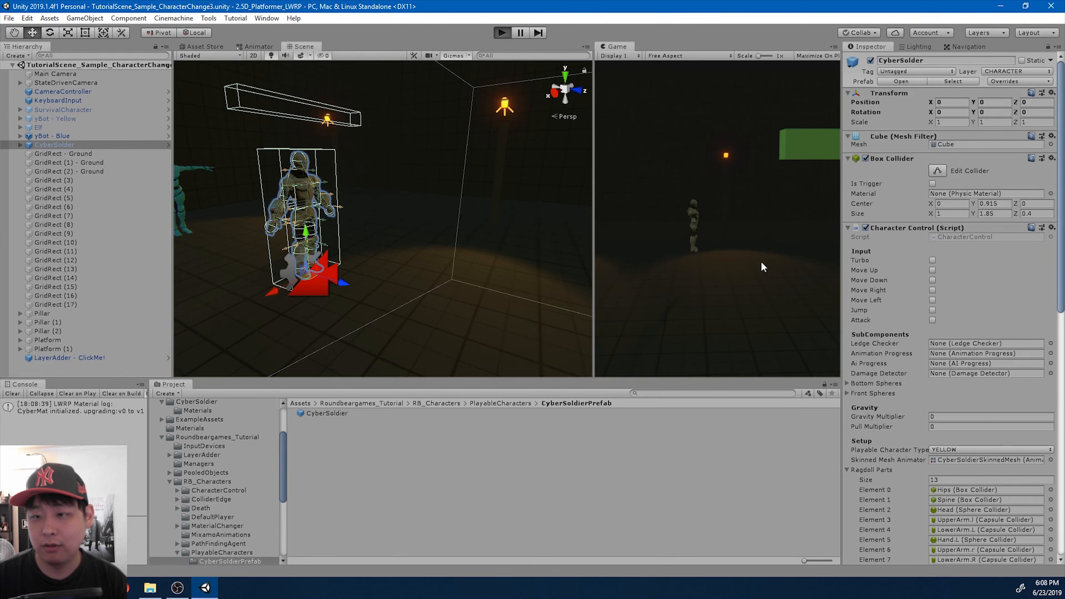
pyautogui.press('d')
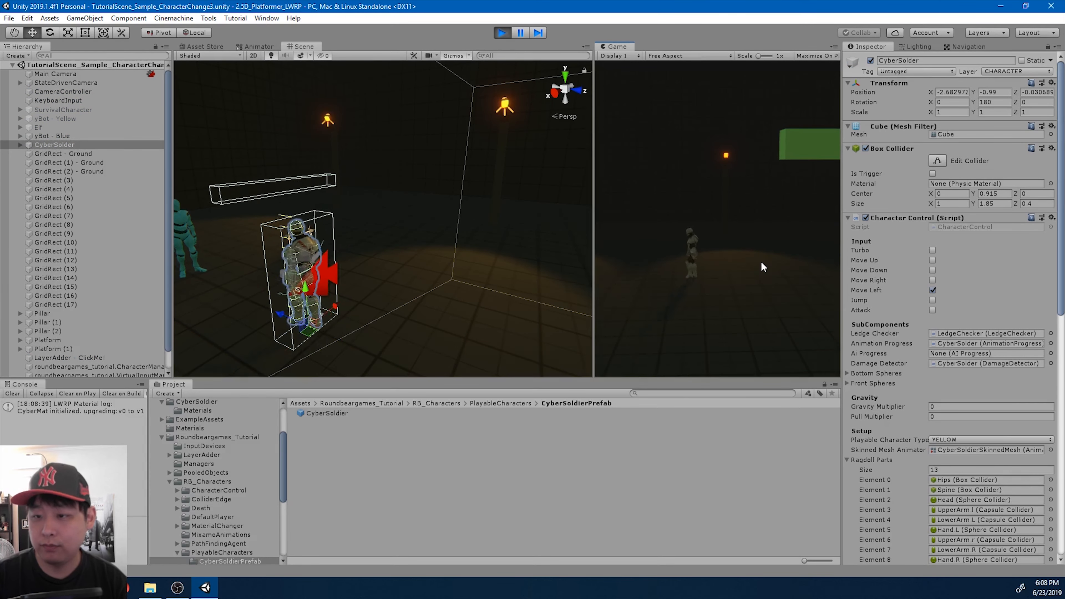
pyautogui.press('space')
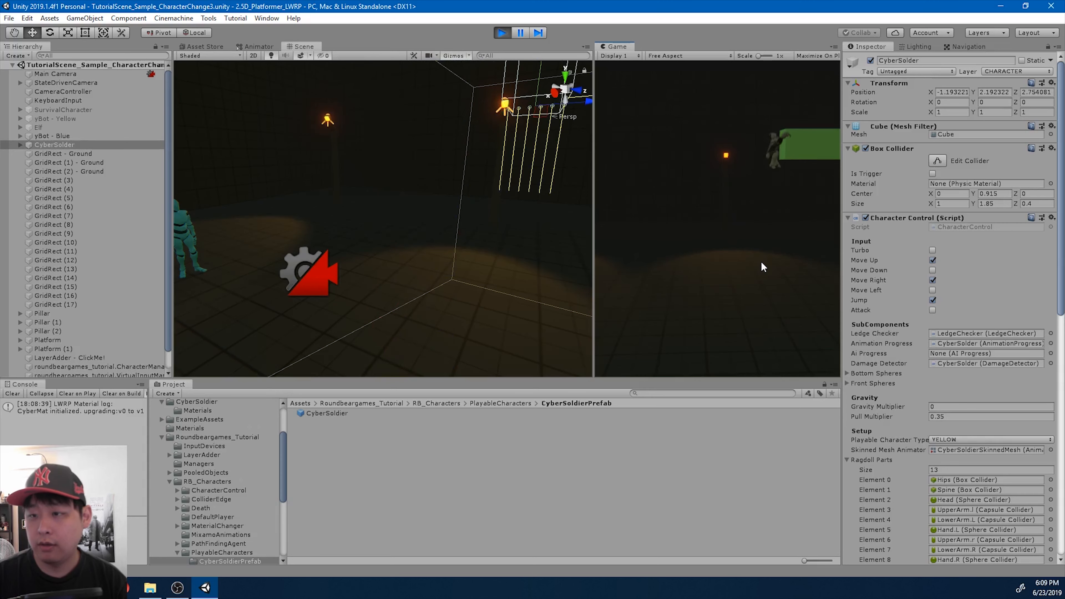
pyautogui.press('a')
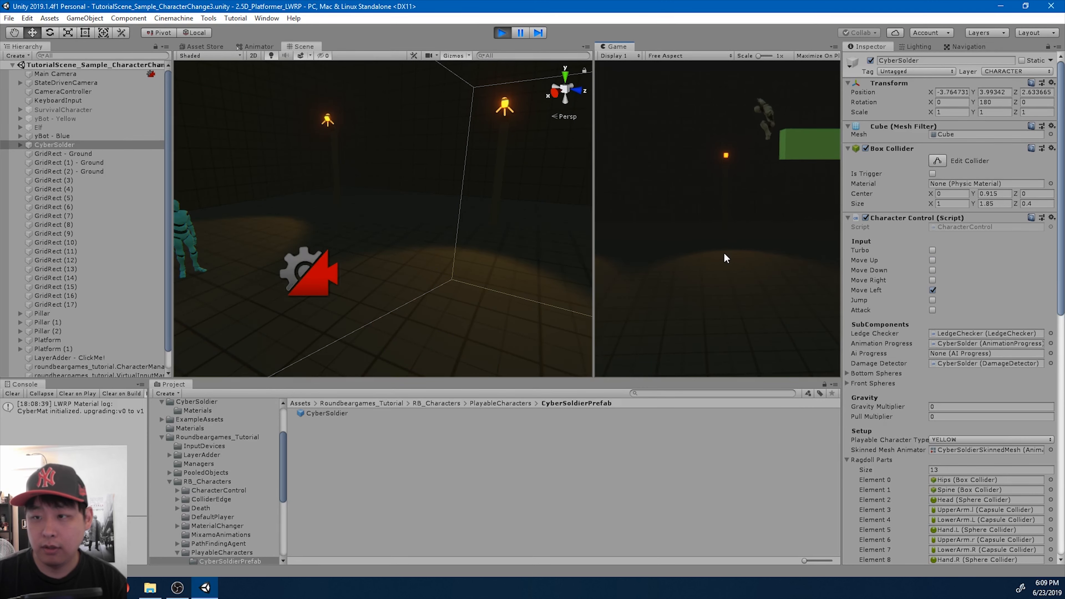
pyautogui.click(502, 35)
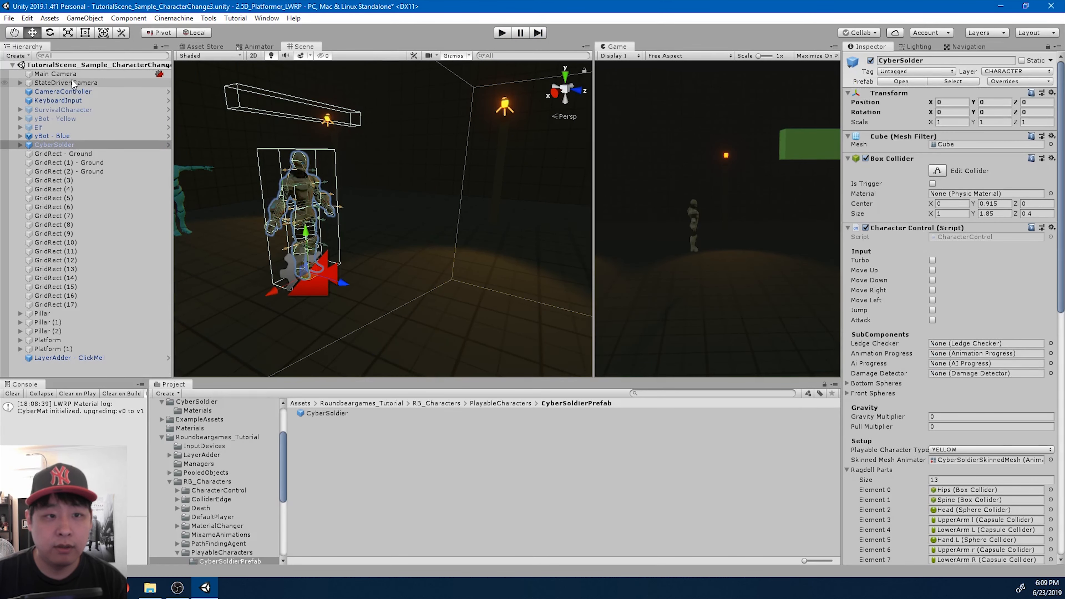
# - Set Follow and Look At of the Default and Shake cameras under StateDrivenCamera to CyberSolder's Spine
pyautogui.click(73, 83)
pyautogui.press('Right')
pyautogui.press('Down')
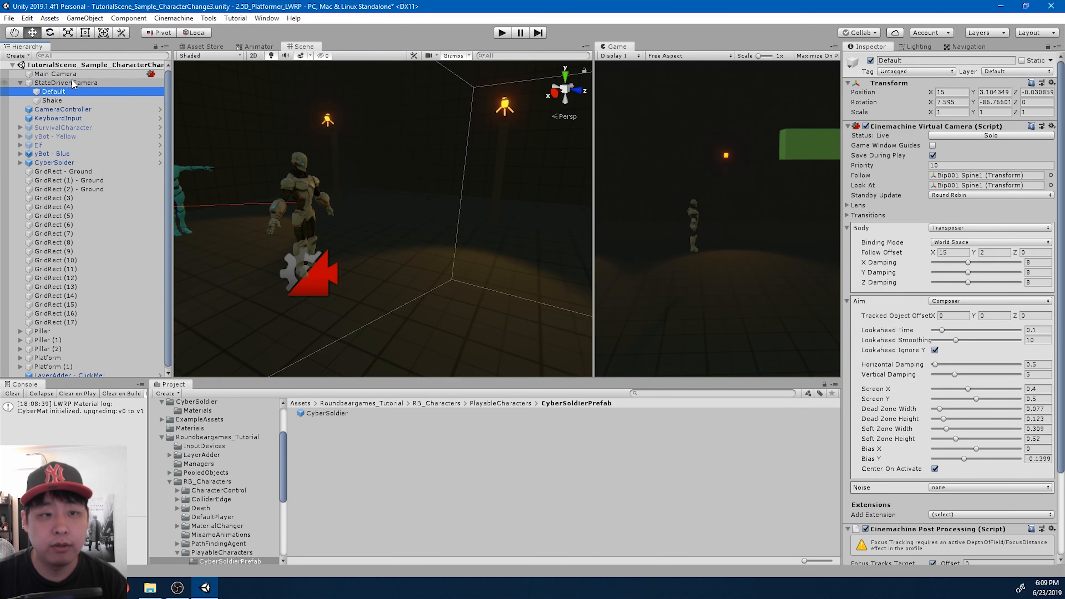
pyautogui.click(20, 163)
pyautogui.click(28, 172)
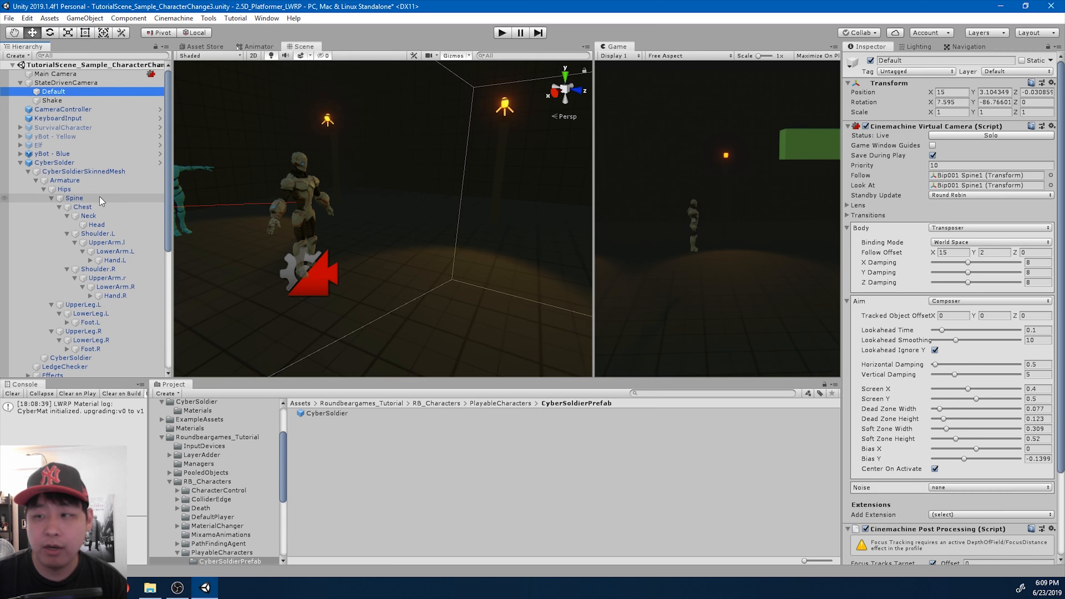
pyautogui.moveTo(102, 201); pyautogui.dragTo(954, 177)
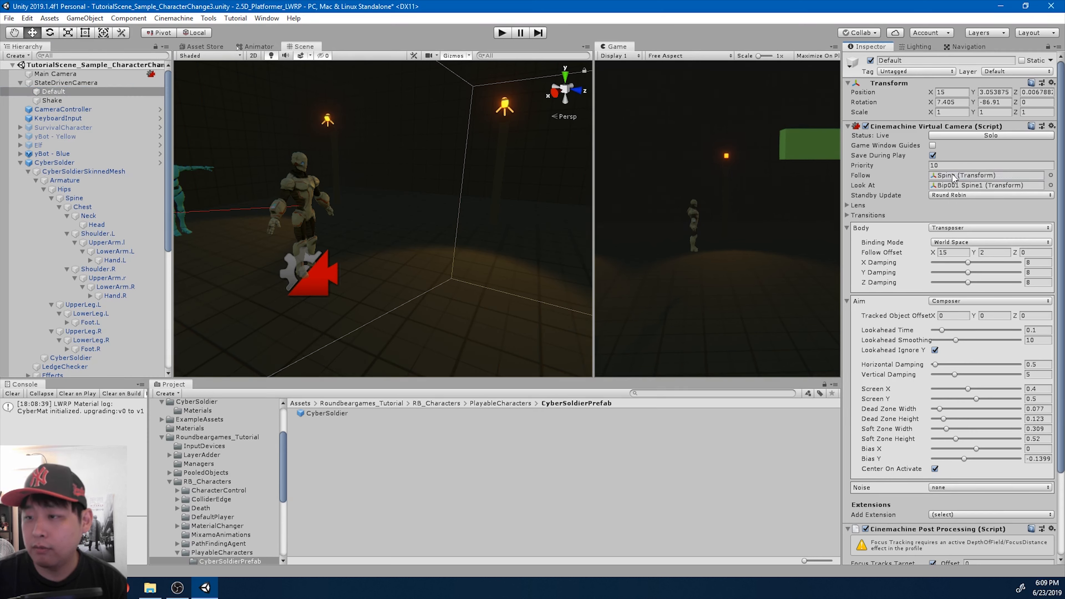
pyautogui.moveTo(102, 202); pyautogui.dragTo(960, 190)
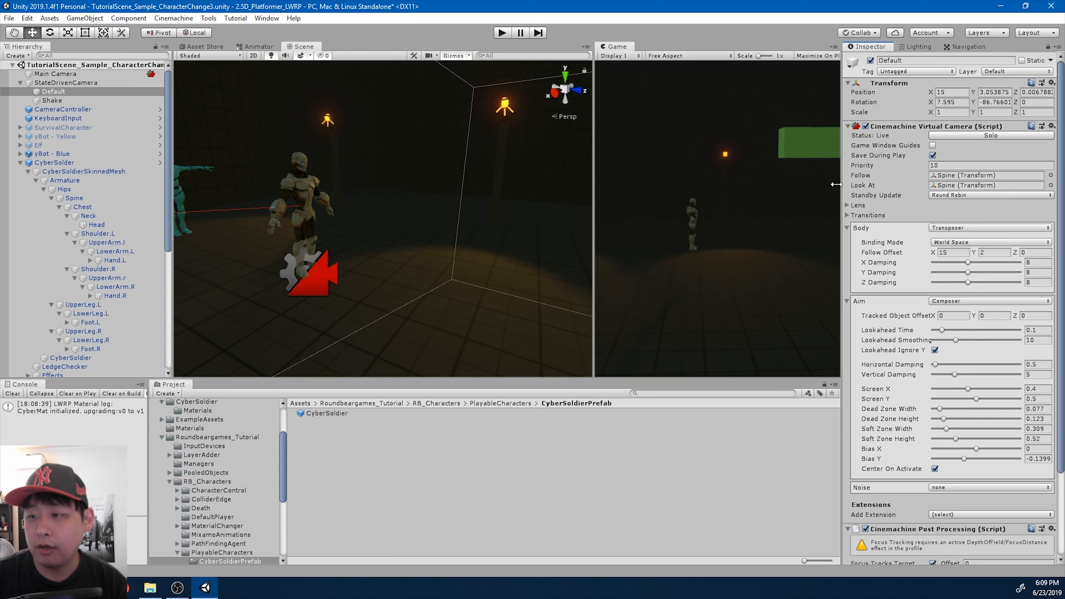
pyautogui.click(49, 101)
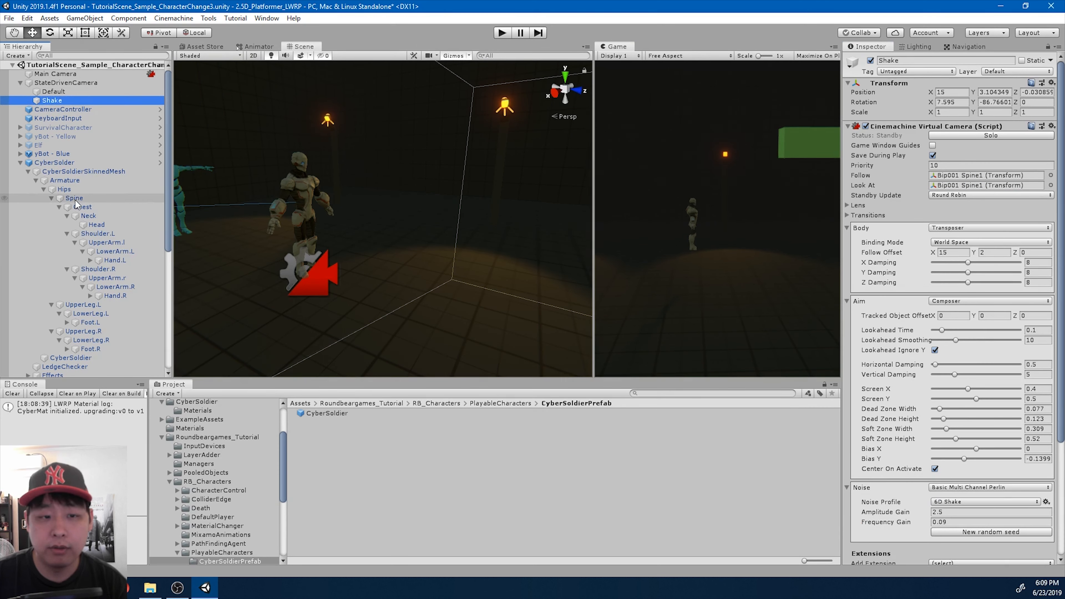
pyautogui.moveTo(74, 198); pyautogui.dragTo(945, 191)
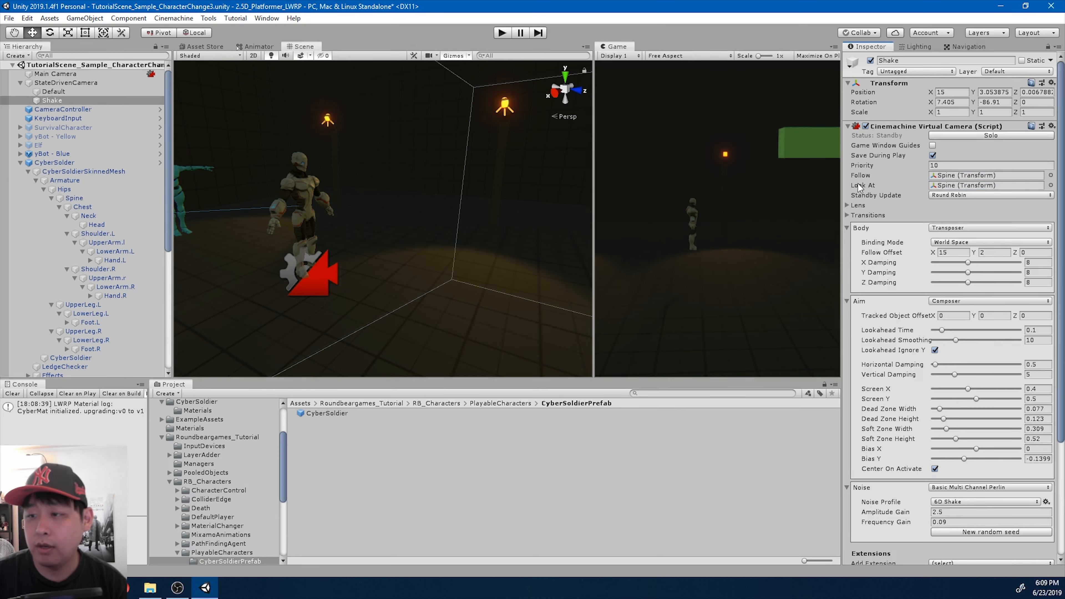
# - Start the game and dock the Game view as a tab alongside the Scene view
pyautogui.keyDown('alt'); pyautogui.moveTo(459, 203); pyautogui.dragTo(530, 203); pyautogui.keyUp('alt')
pyautogui.click(499, 33)
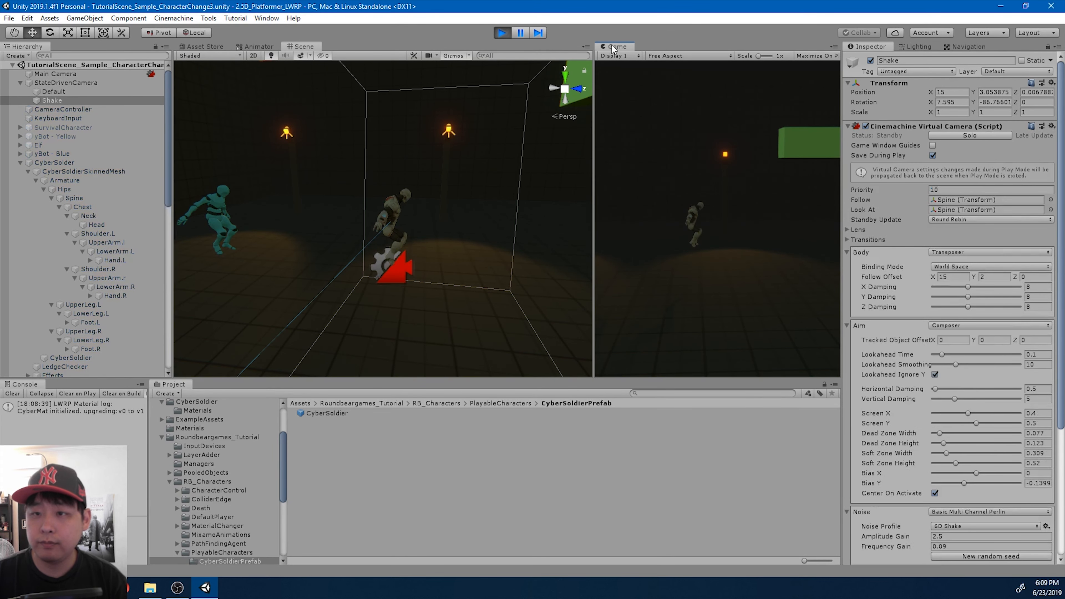
pyautogui.moveTo(614, 46); pyautogui.dragTo(558, 48)
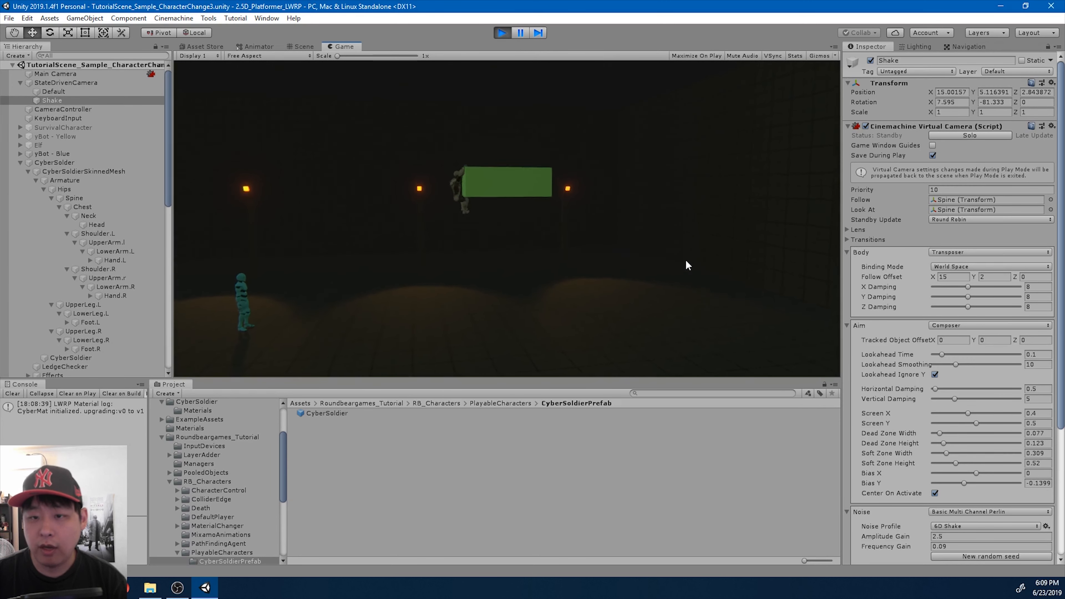
# - Test the camera tracking by climbing CyberSolder onto the green platform, jumping off and running back
pyautogui.press('w')
pyautogui.press('d')
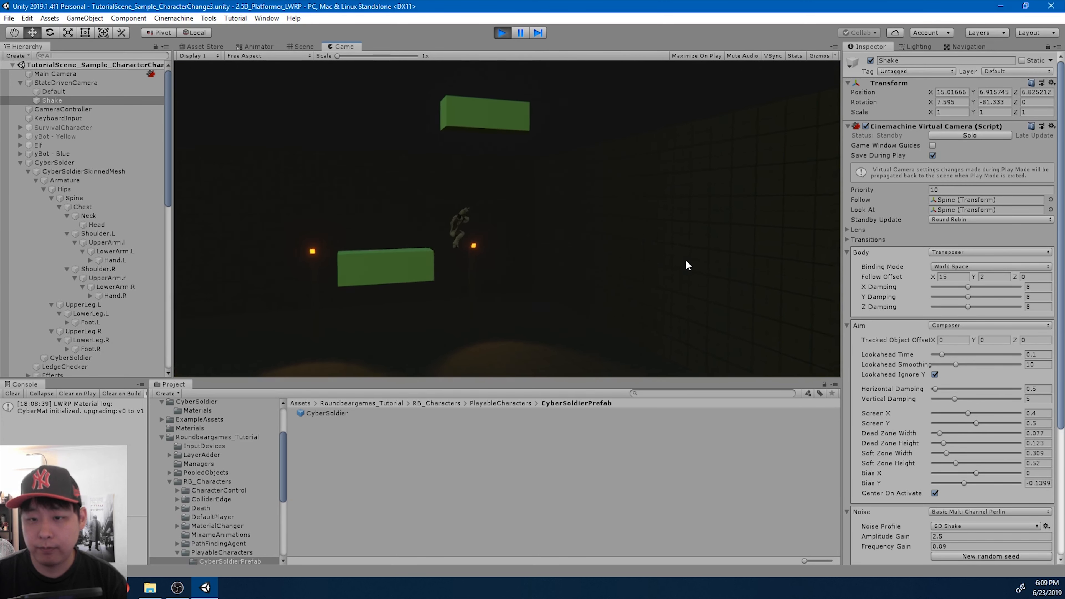
pyautogui.press('a')
pyautogui.press('a')
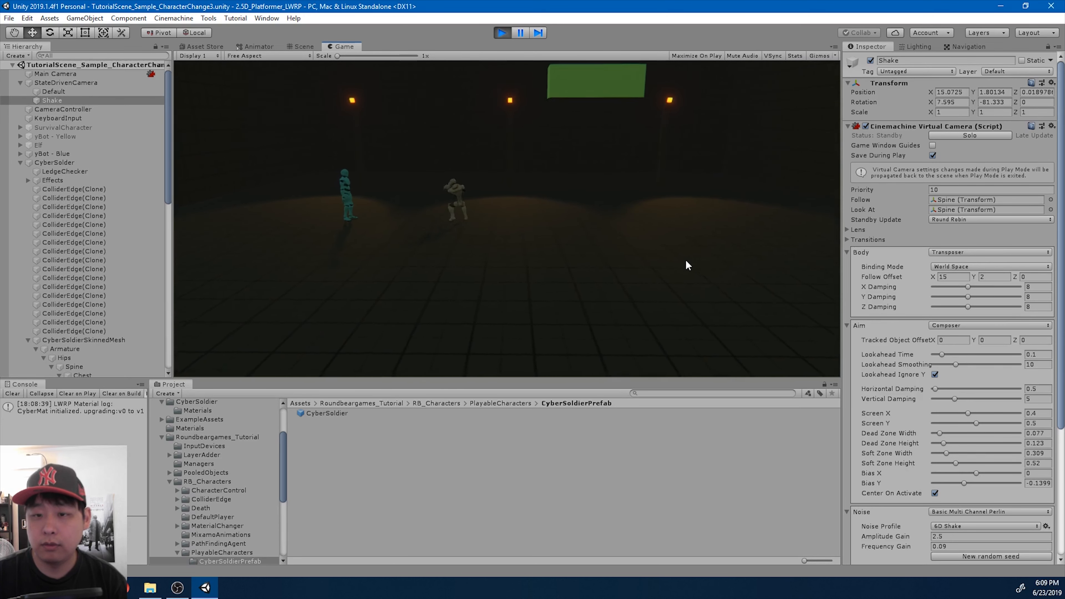
# - Test CyberSolder's combat by attacking yBot - Blue and triggering the hammer attack
pyautogui.press('space')
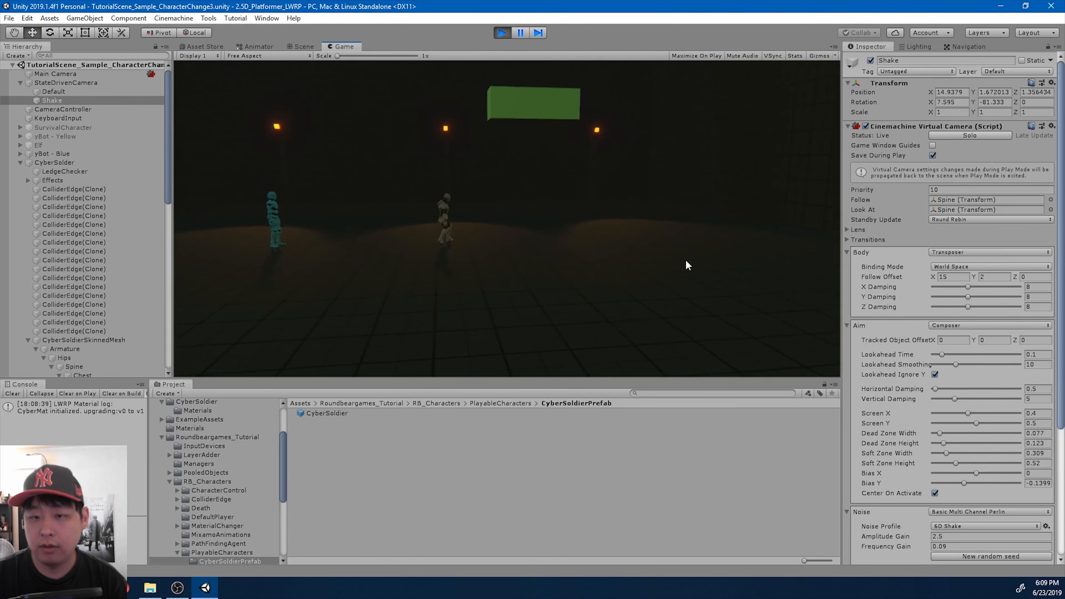
pyautogui.press('a')
pyautogui.press('Return')
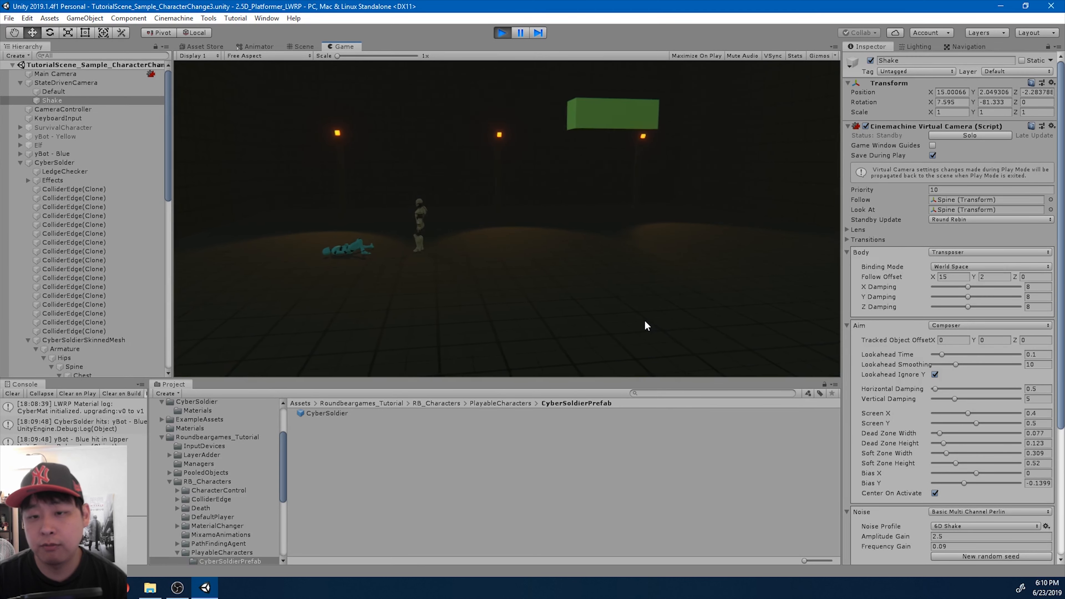
pyautogui.press('d')
pyautogui.press('Return')
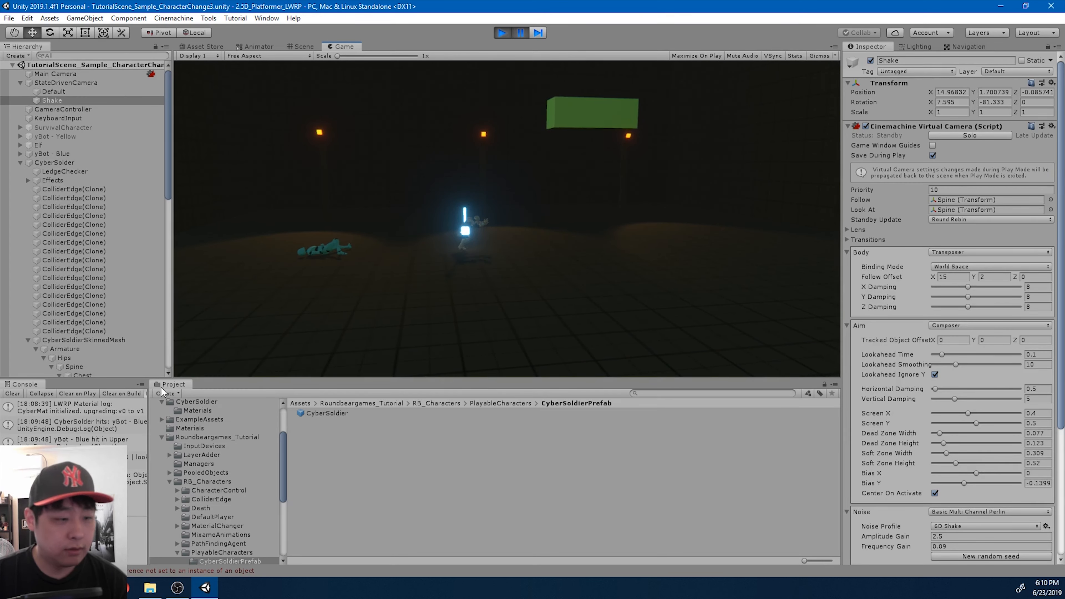
# - Enlarge the Console and select the text "WeaponPosition - ThorHammer" in the details of the HAMMER_OBJ spawn log
pyautogui.moveTo(148, 431); pyautogui.dragTo(187, 433)
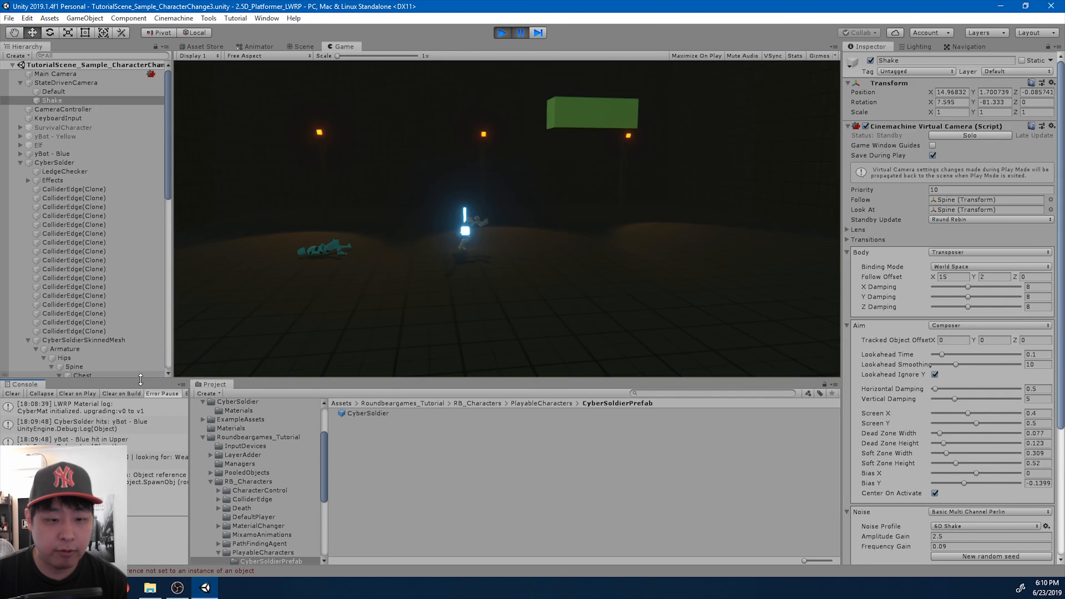
pyautogui.moveTo(140, 378); pyautogui.dragTo(159, 310)
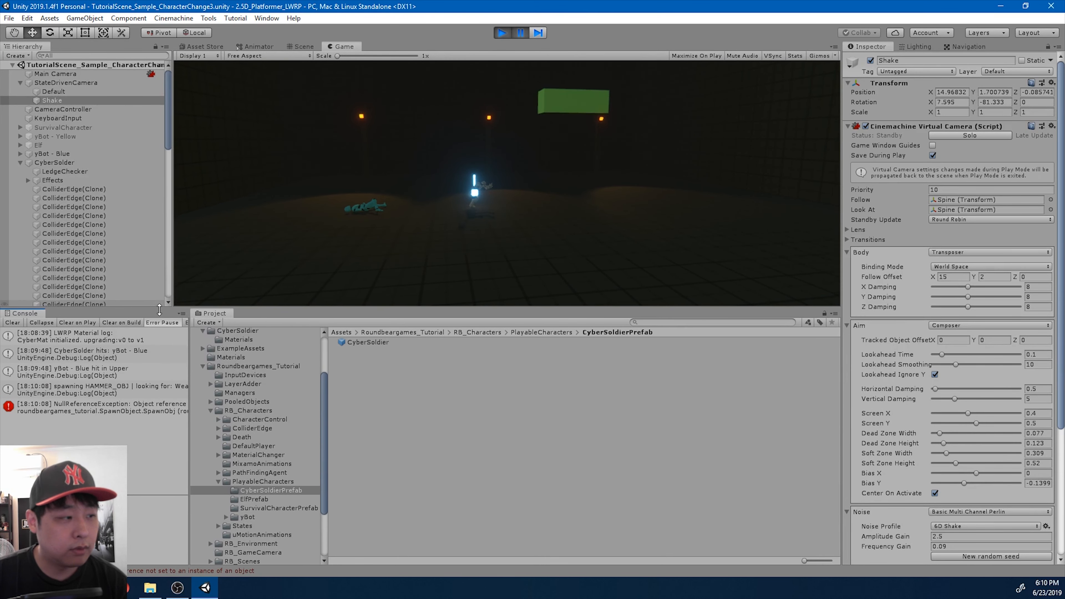
pyautogui.click(138, 407)
pyautogui.click(151, 389)
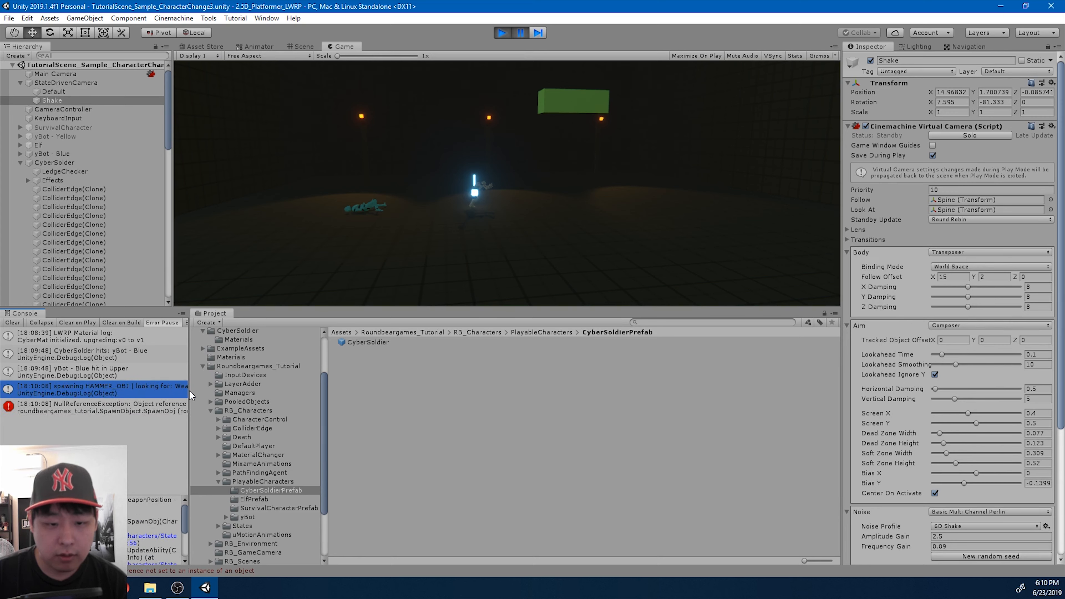
pyautogui.moveTo(190, 391); pyautogui.dragTo(286, 394)
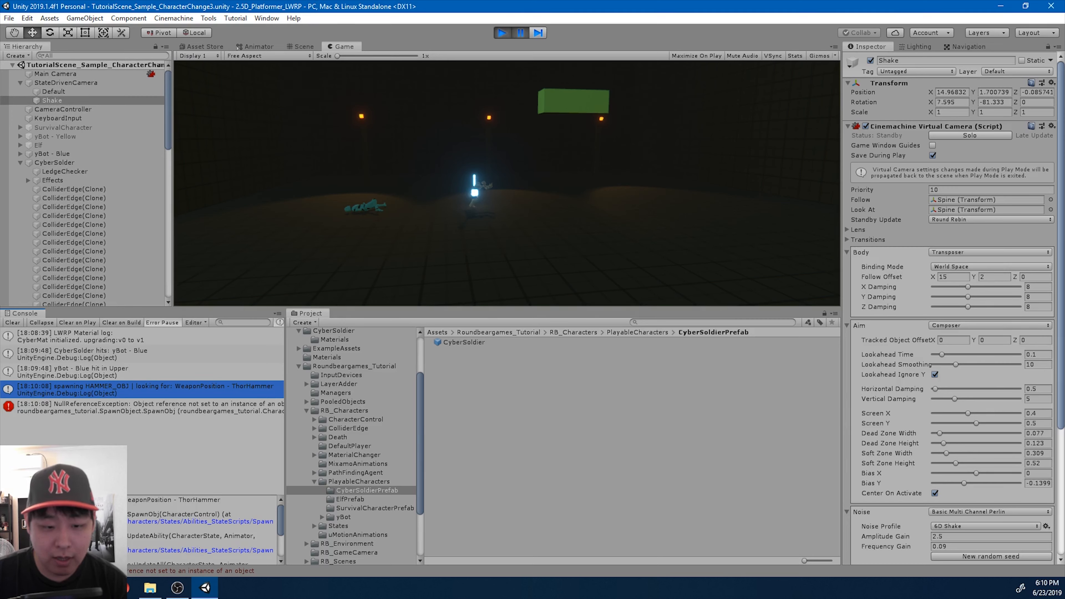
pyautogui.moveTo(122, 501); pyautogui.dragTo(224, 501)
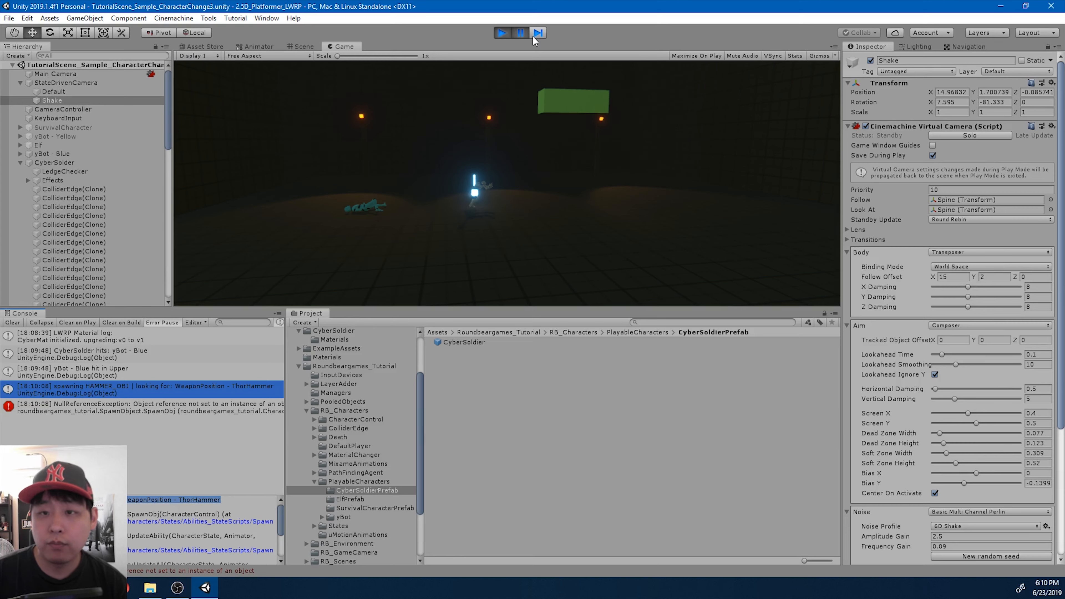
# - Stop the game and add an empty child object named "WeaponPosition - ThorHammer" to CyberSolder's Hand.R bone
pyautogui.click(502, 34)
pyautogui.scroll(-1, 126, 203)
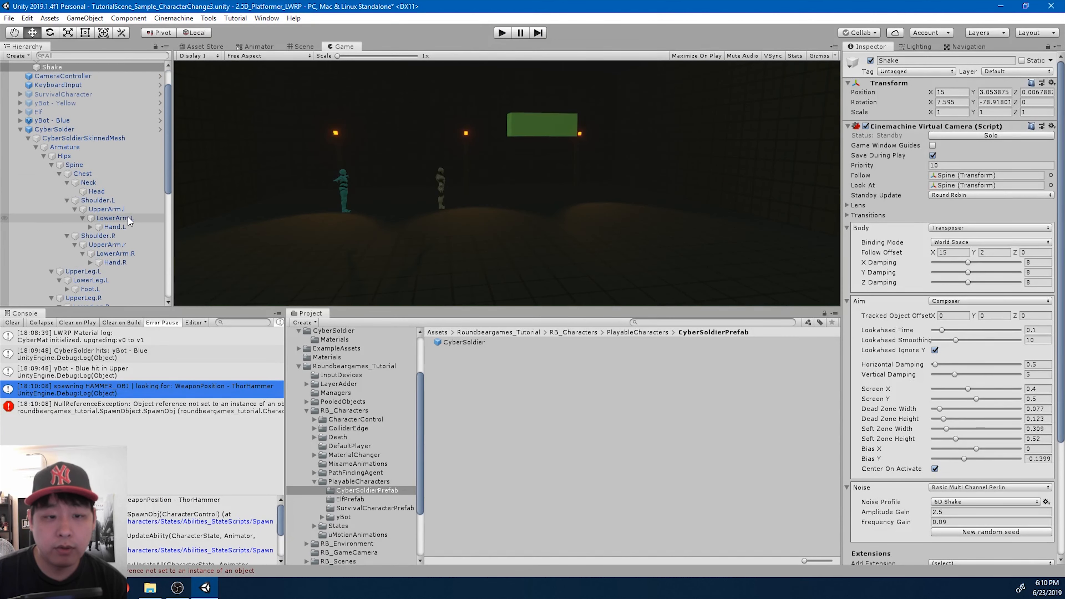
pyautogui.rightClick(116, 264)
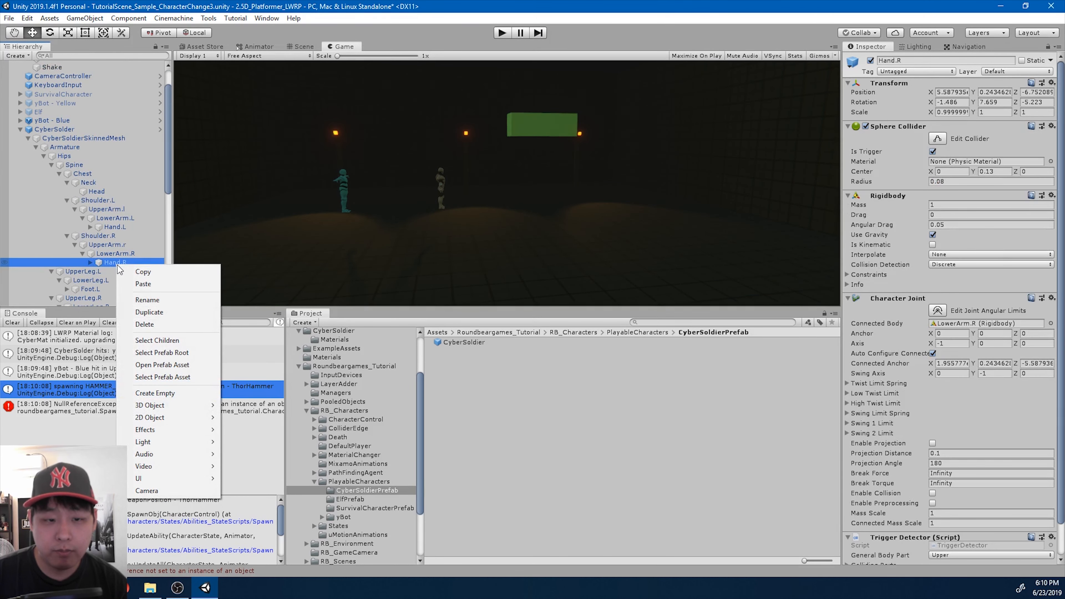
pyautogui.click(177, 392)
pyautogui.write('WeaponPosition - ThorHammer')
pyautogui.press('Return')
# - Widen the Hierarchy and check the full name of the new weapon position object, keeping it as entered
pyautogui.moveTo(172, 269); pyautogui.dragTo(241, 276)
pyautogui.click(176, 298)
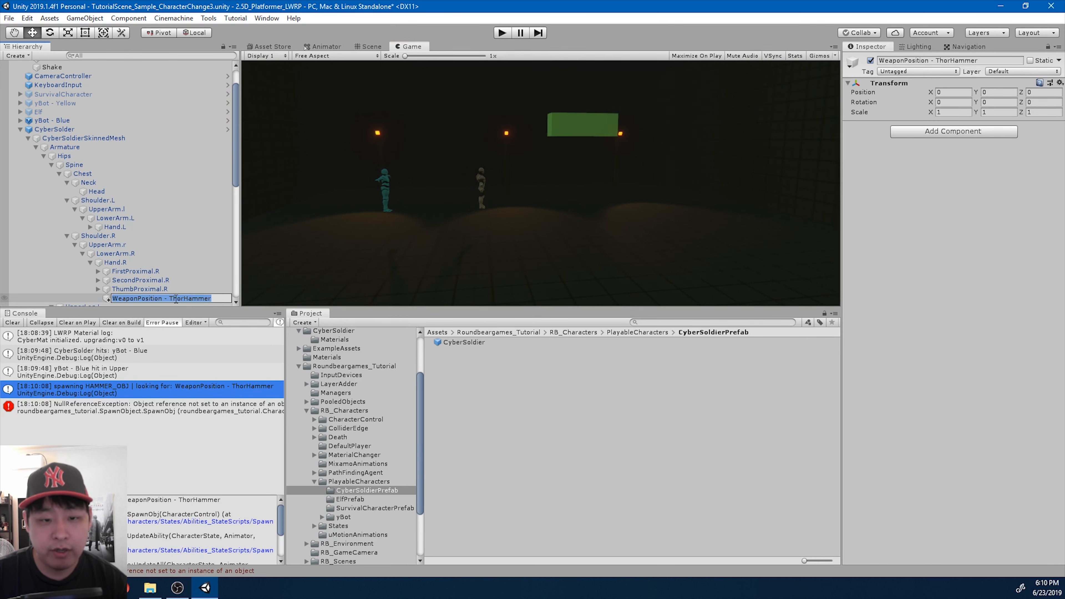
pyautogui.click(176, 299)
pyautogui.click(216, 299)
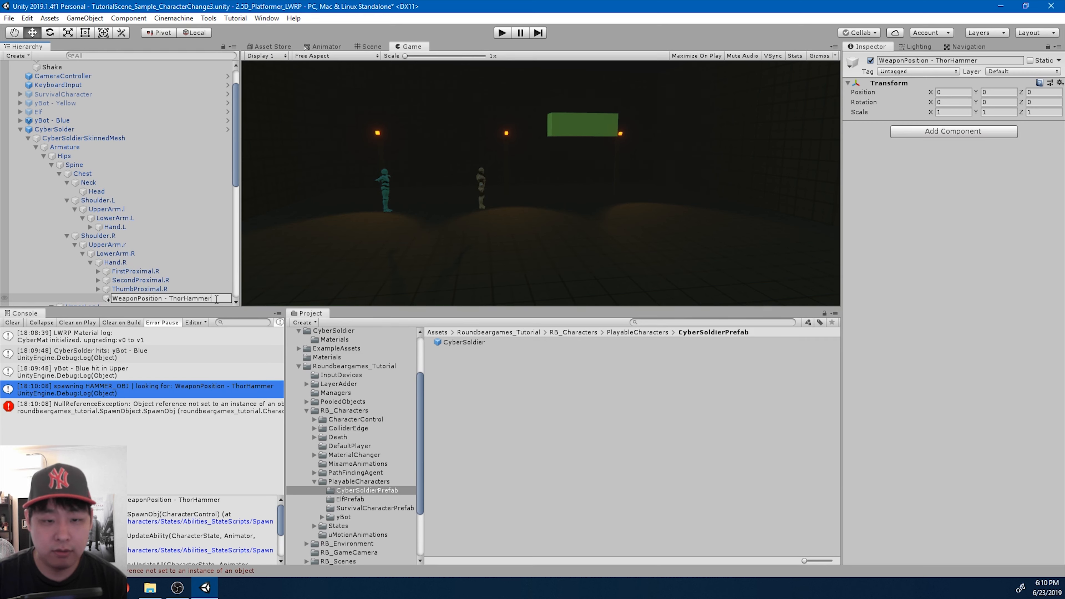
pyautogui.press('Return')
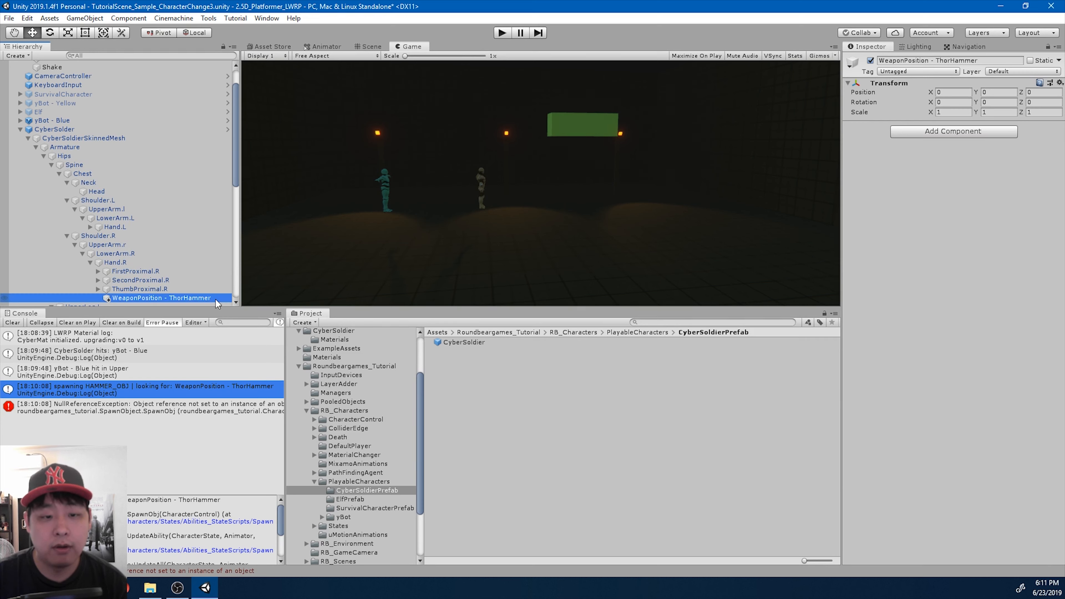
# - Apply CyberSolder's overrides to its prefab
pyautogui.click(63, 129)
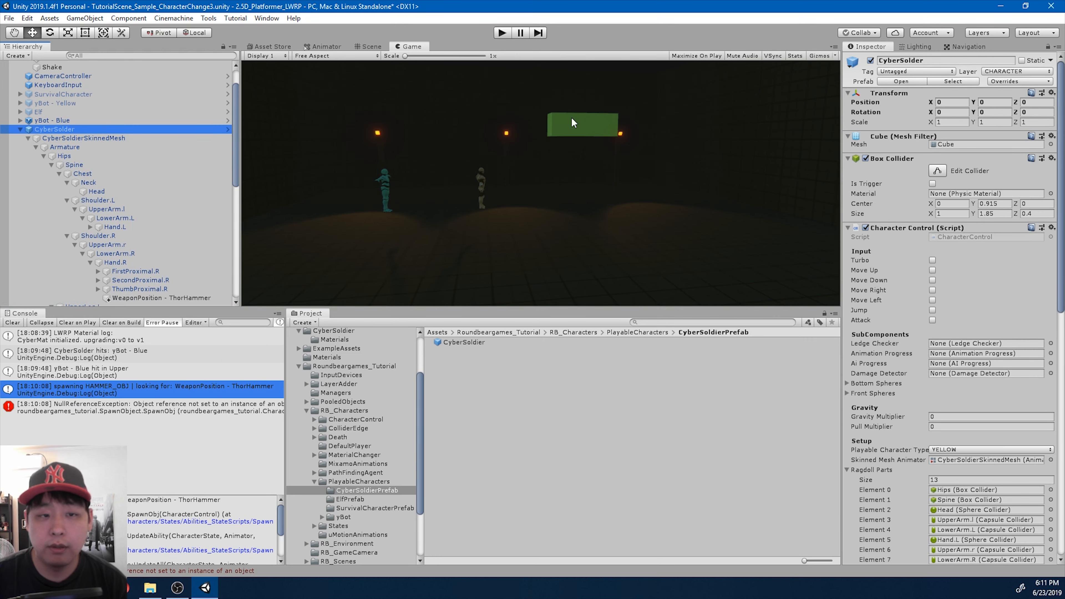
pyautogui.click(1006, 82)
pyautogui.click(1026, 251)
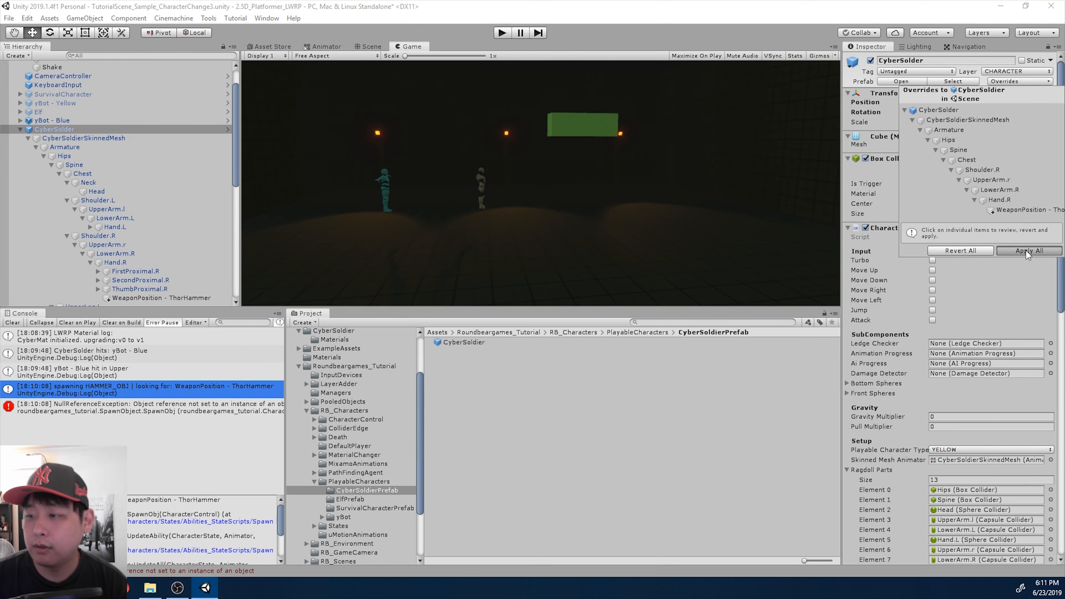
# - Clear the Console, start the game and test CyberSolder's hammer attack facing both directions
pyautogui.click(12, 322)
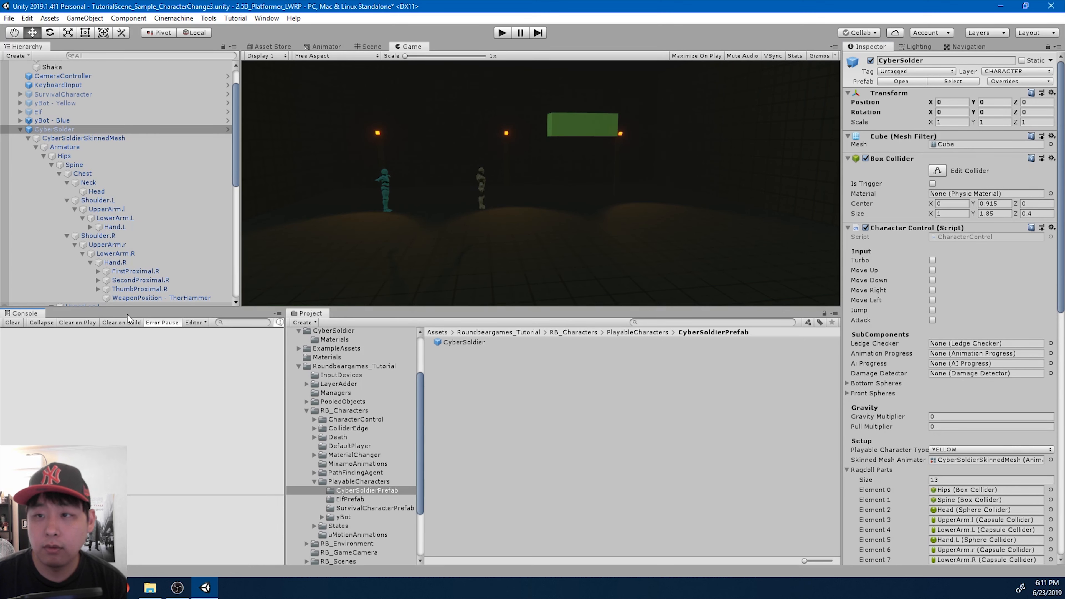
pyautogui.click(502, 33)
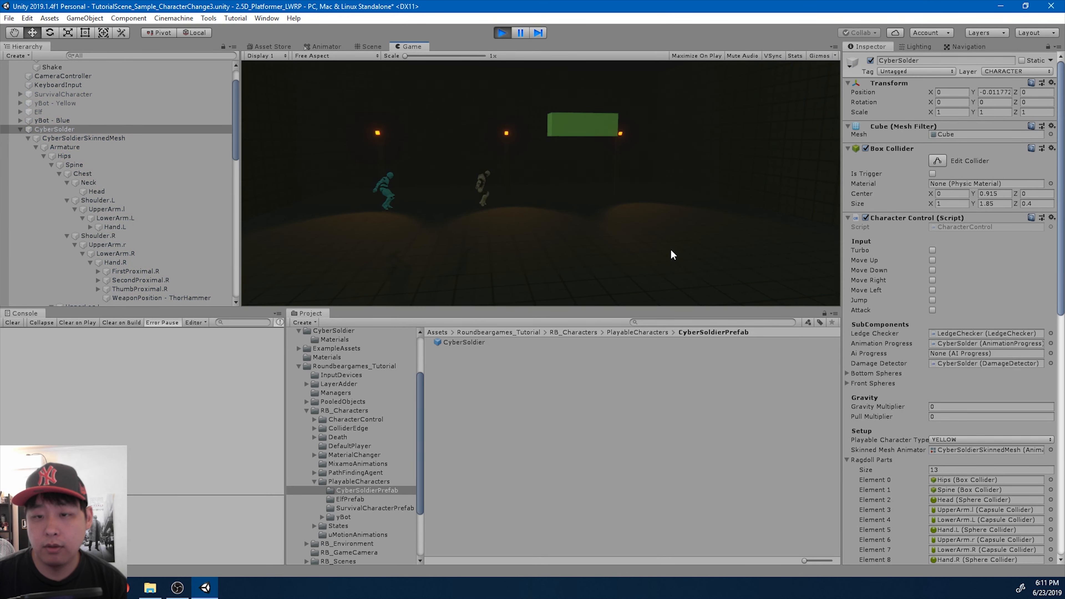
pyautogui.press('d')
pyautogui.press('Return')
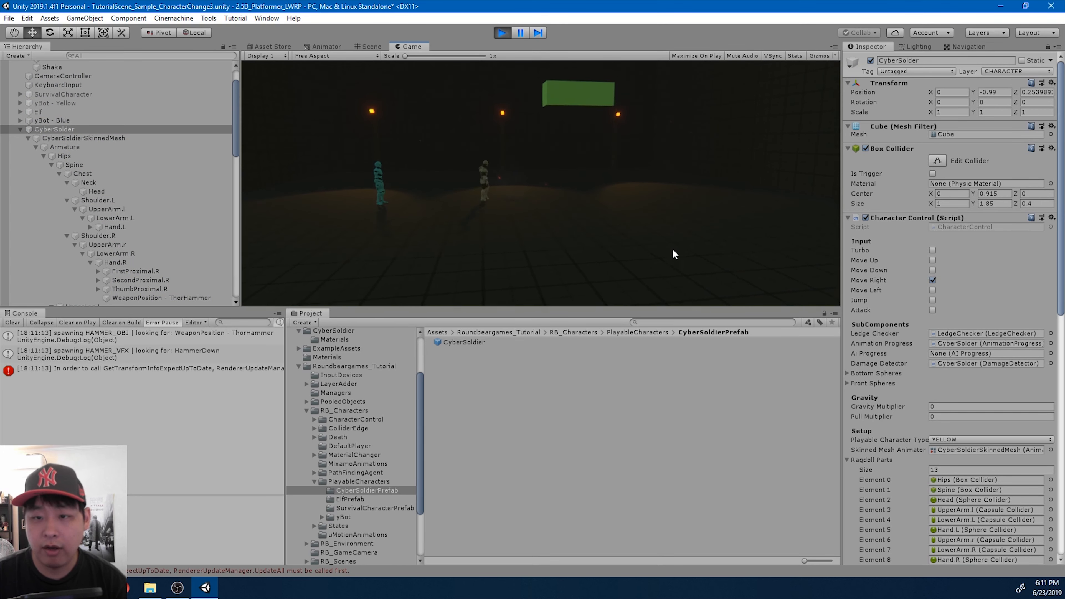
pyautogui.press('a')
pyautogui.press('Return')
pyautogui.press('Return')
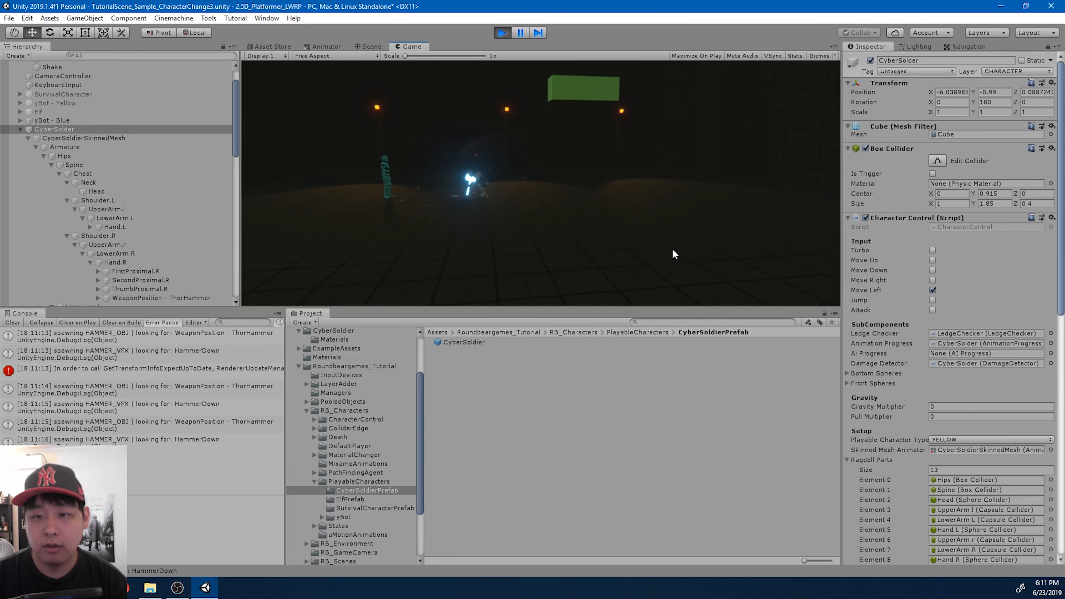
pyautogui.press('d')
pyautogui.press('Return')
pyautogui.press('Return')
pyautogui.press('Return')
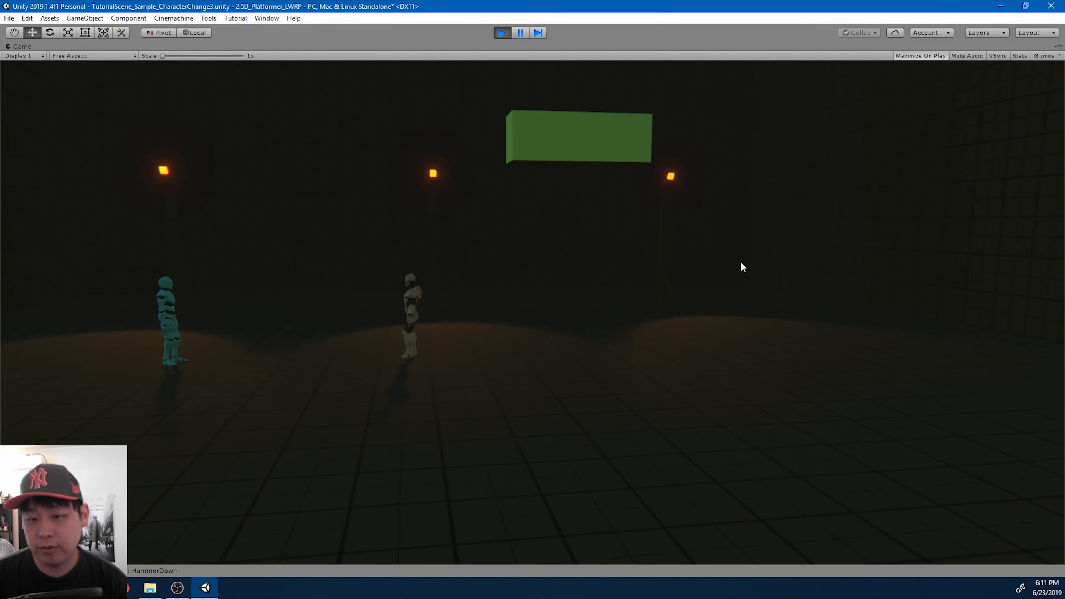
# - Repeat CyberSolder's hammer attacks to both sides in the maximized Game view
pyautogui.press('a')
pyautogui.press('Return')
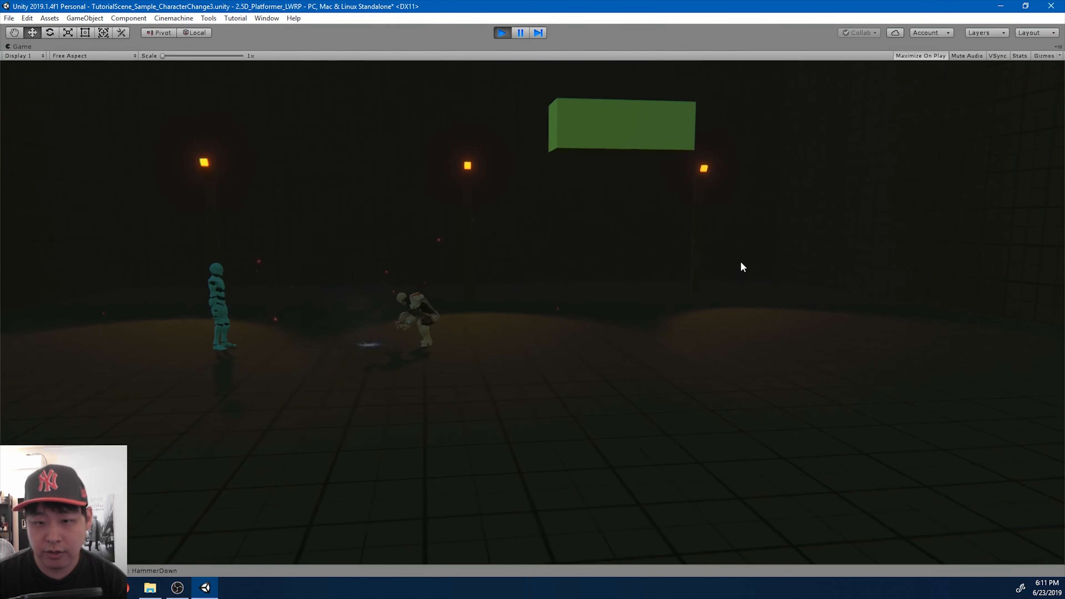
pyautogui.press('d')
pyautogui.press('Return')
pyautogui.press('Return')
pyautogui.press('Return')
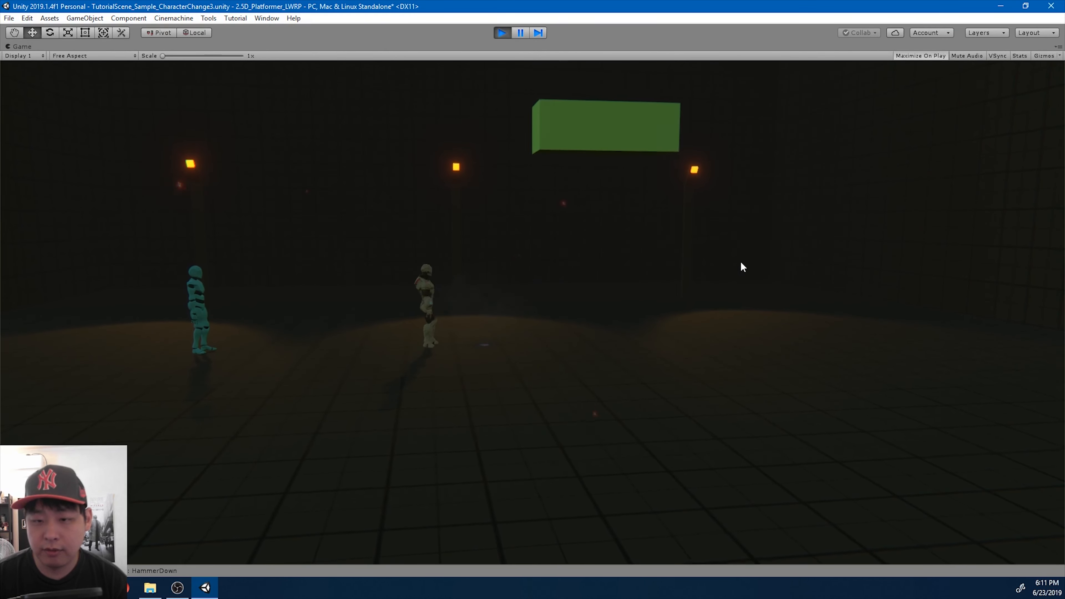
pyautogui.press('a')
# - Run CyberSolder up to yBot - Blue and attack it
pyautogui.press('Return')
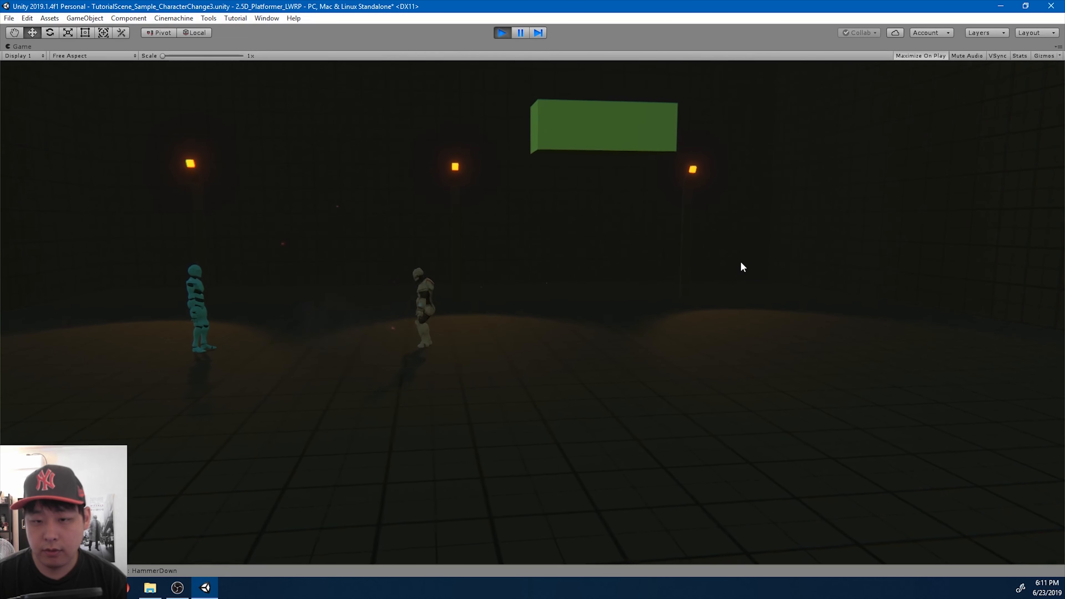
pyautogui.press('Return')
pyautogui.press('a')
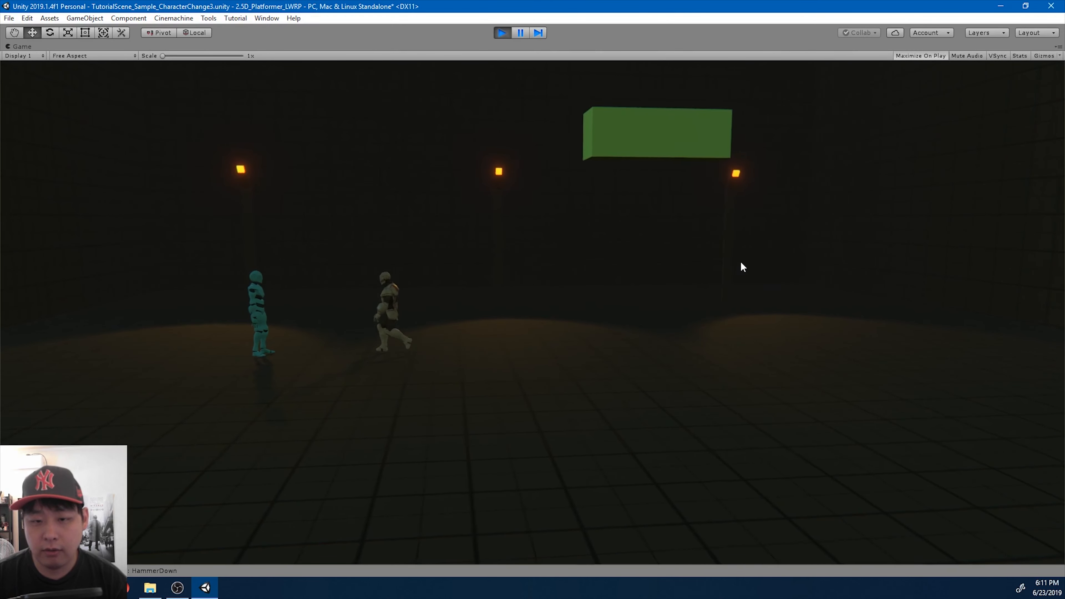
pyautogui.press('Return')
# - Test CyberSolder's movement by running to the green platform, climbing it, jumping off and running back toward yBot - Blue
pyautogui.press('d')
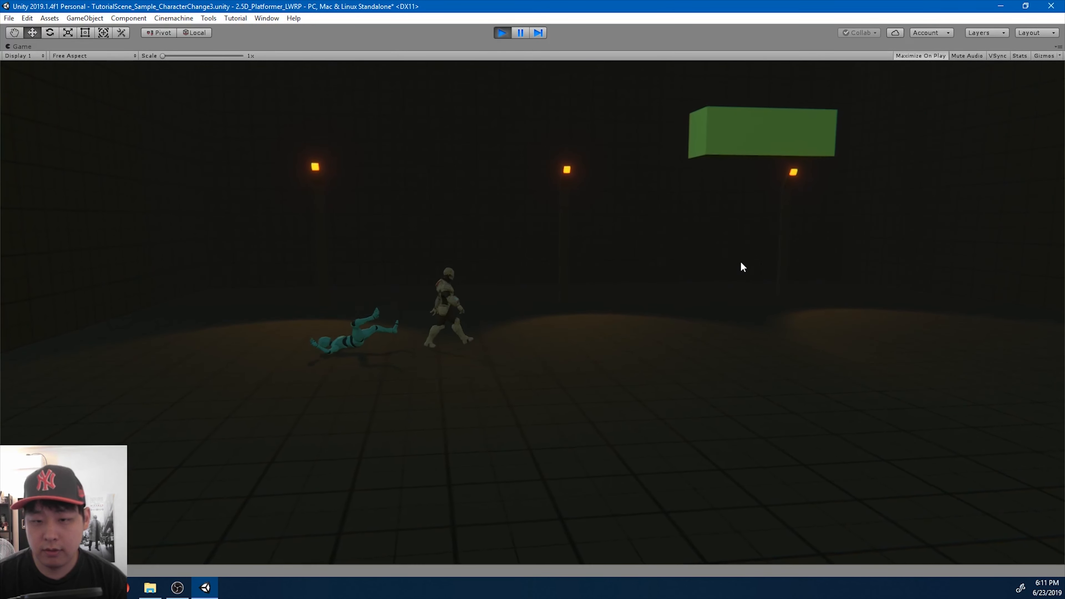
pyautogui.press('d')
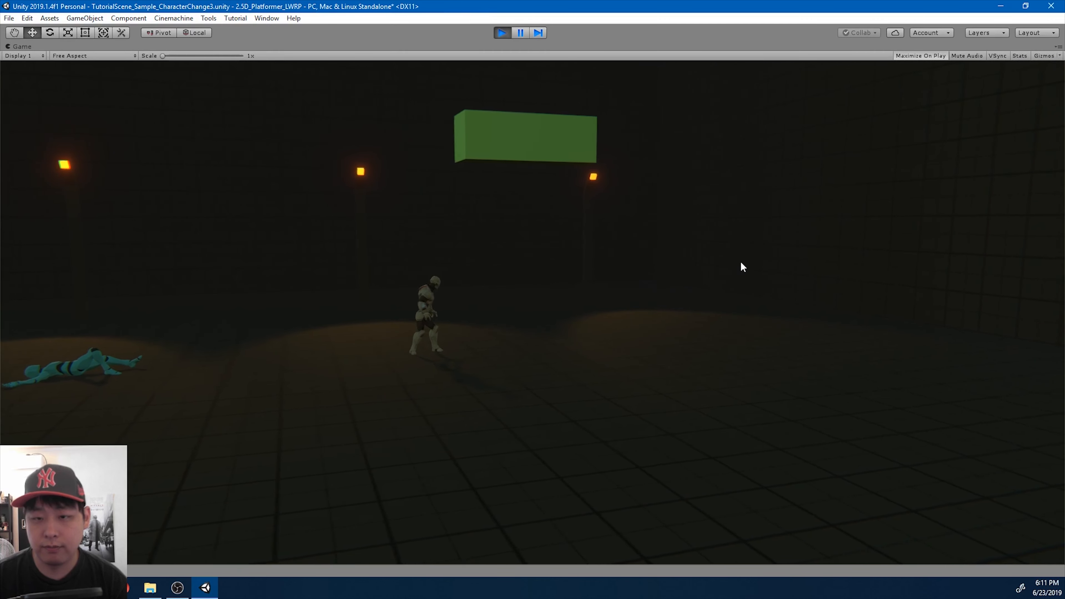
pyautogui.press('space')
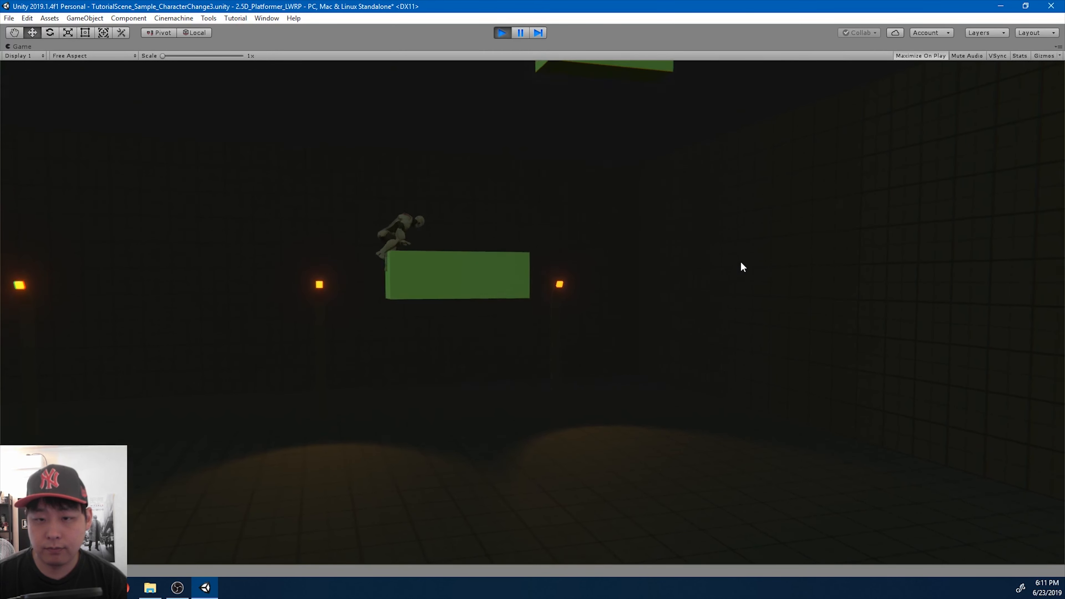
pyautogui.press('d')
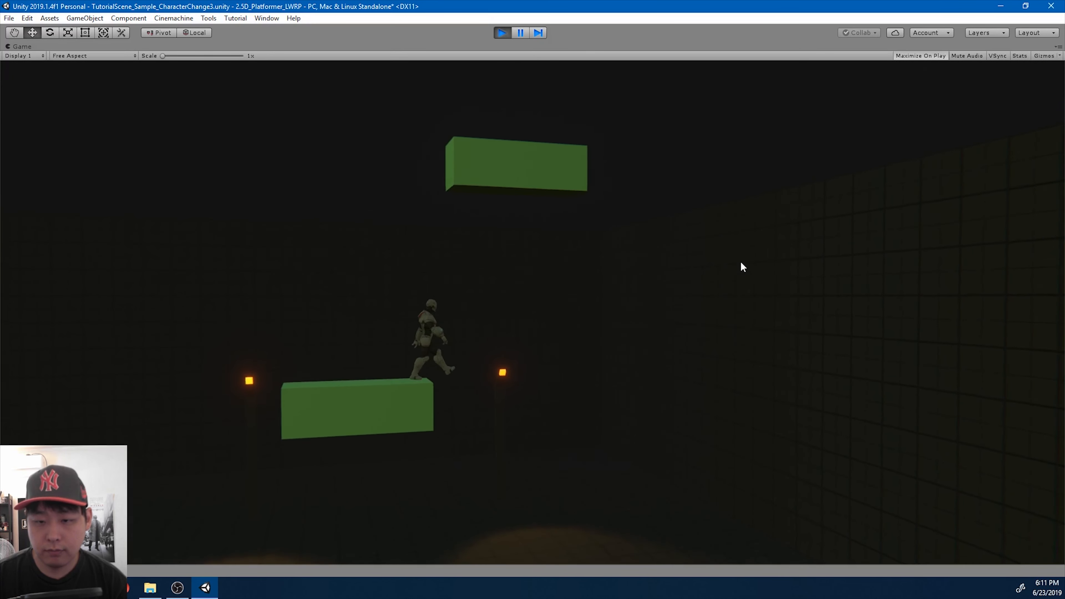
pyautogui.press('a')
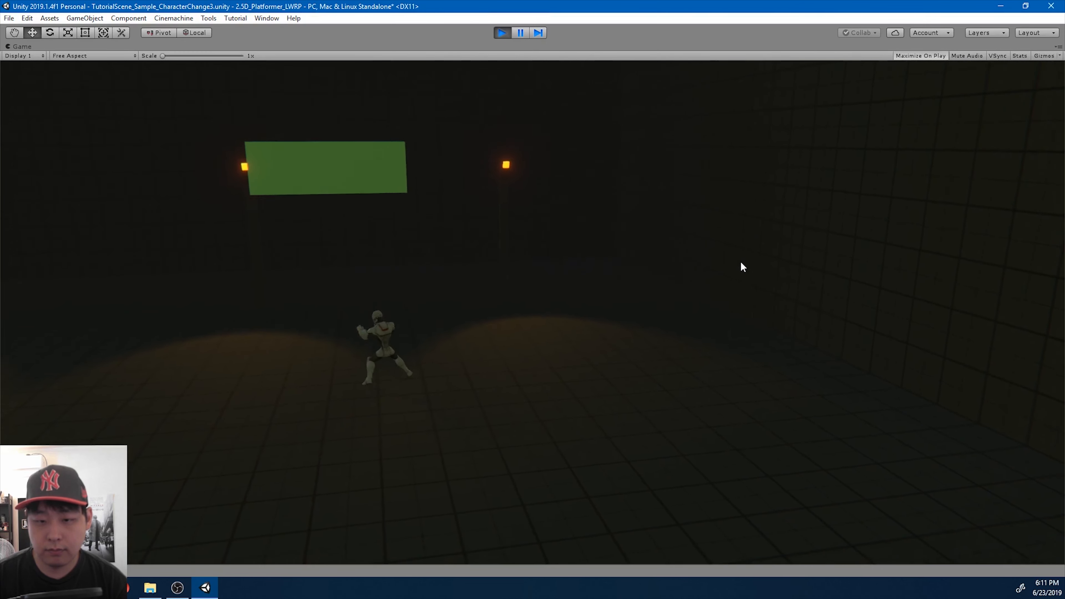
pyautogui.press('space')
pyautogui.press('a')
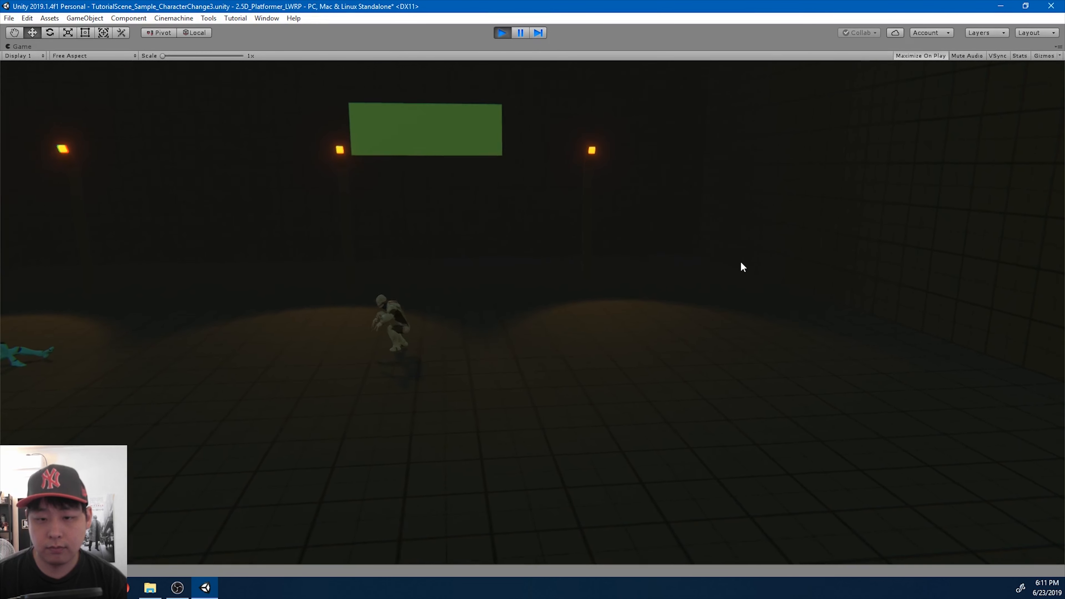